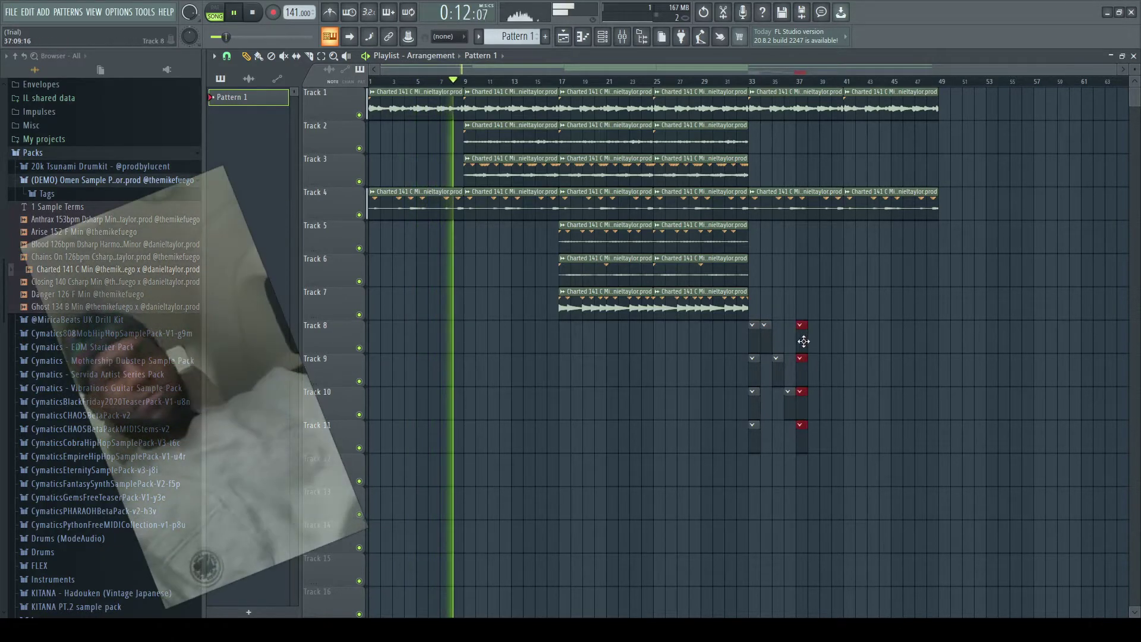
- Place Pattern 1 clips on Tracks 8 to 11 from bar 44 to bar 52 to form the block letters C and E
left_click_drag(836, 347, 885, 343)
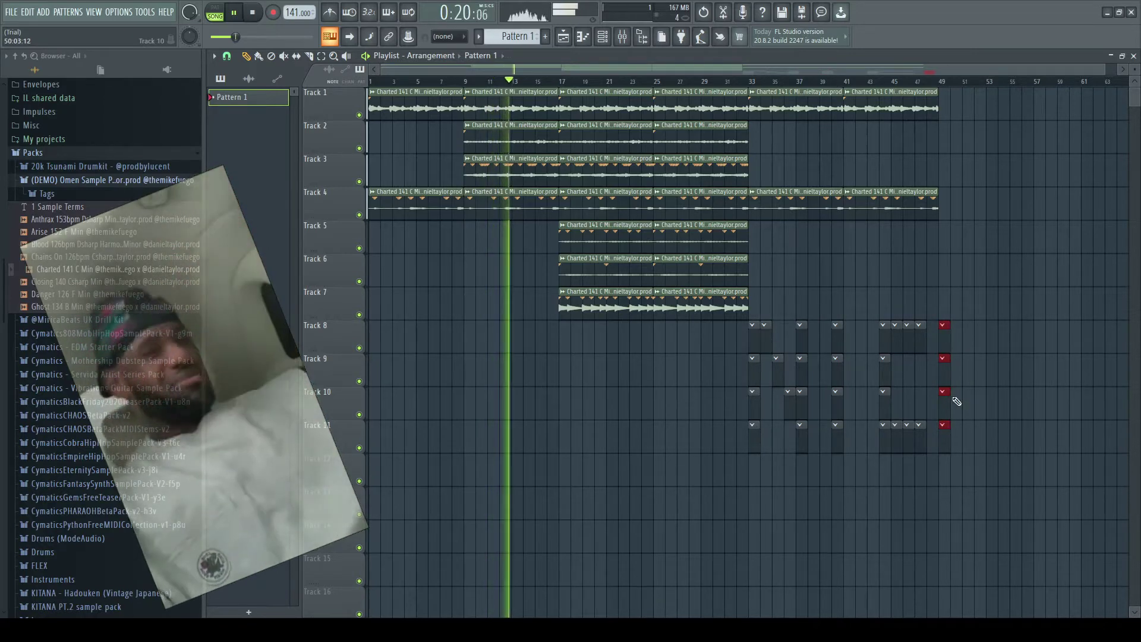
left_click(955, 435)
left_click(978, 435)
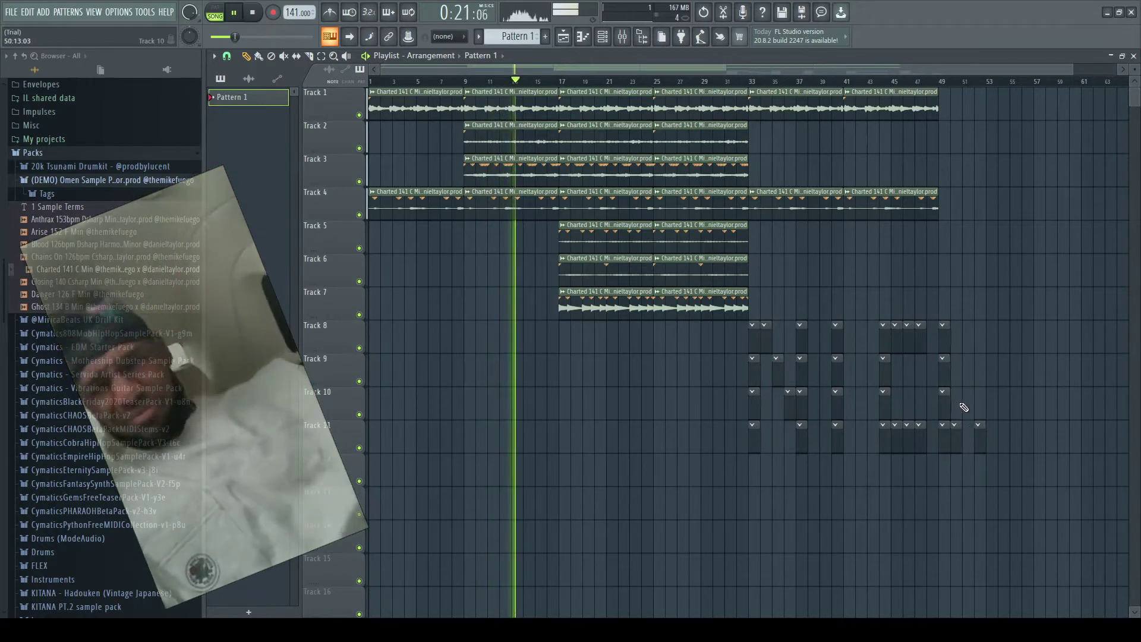
left_click(969, 434)
left_click(954, 378)
left_click(965, 341)
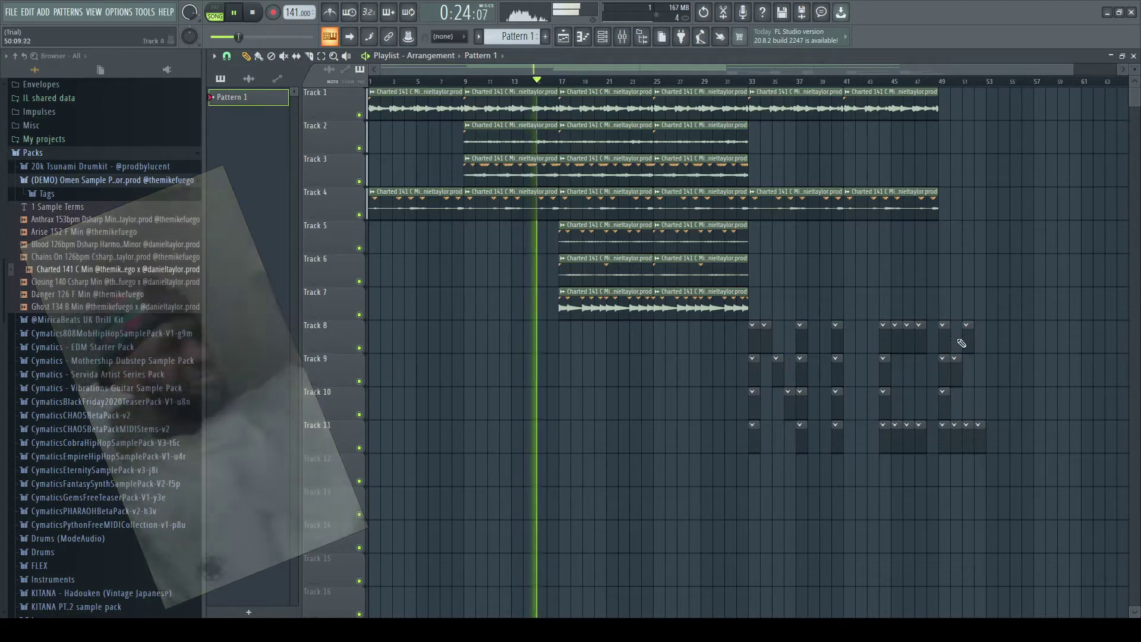
left_click(954, 339)
left_click(978, 338)
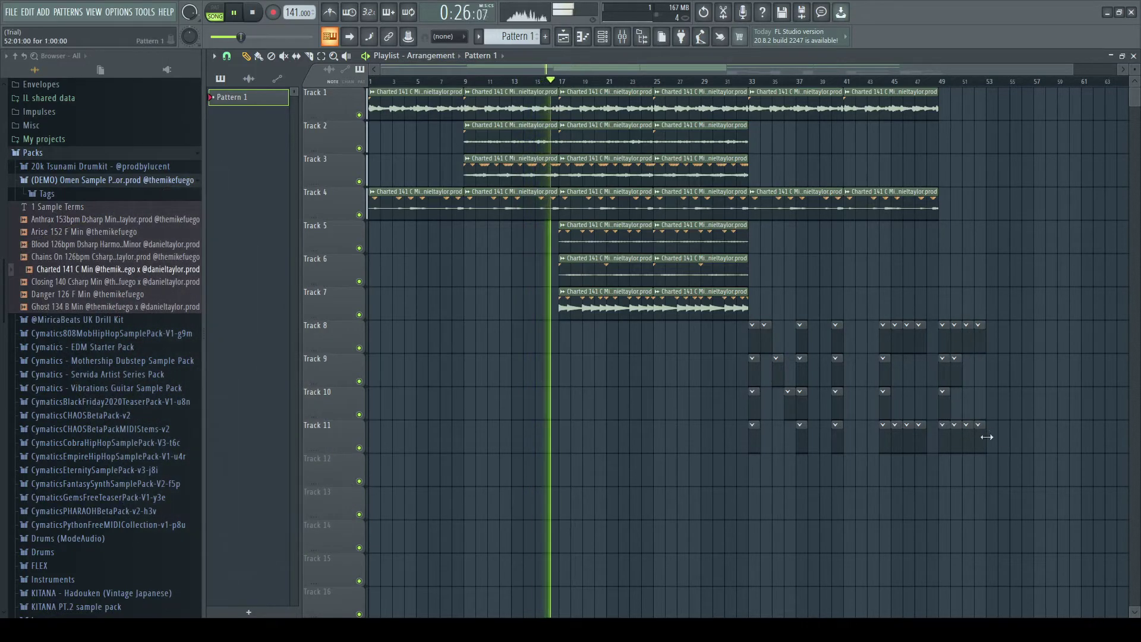
- Select all the Pattern 1 clips on Tracks 8 to 11 and delete them
left_click_drag(1013, 485, 755, 291)
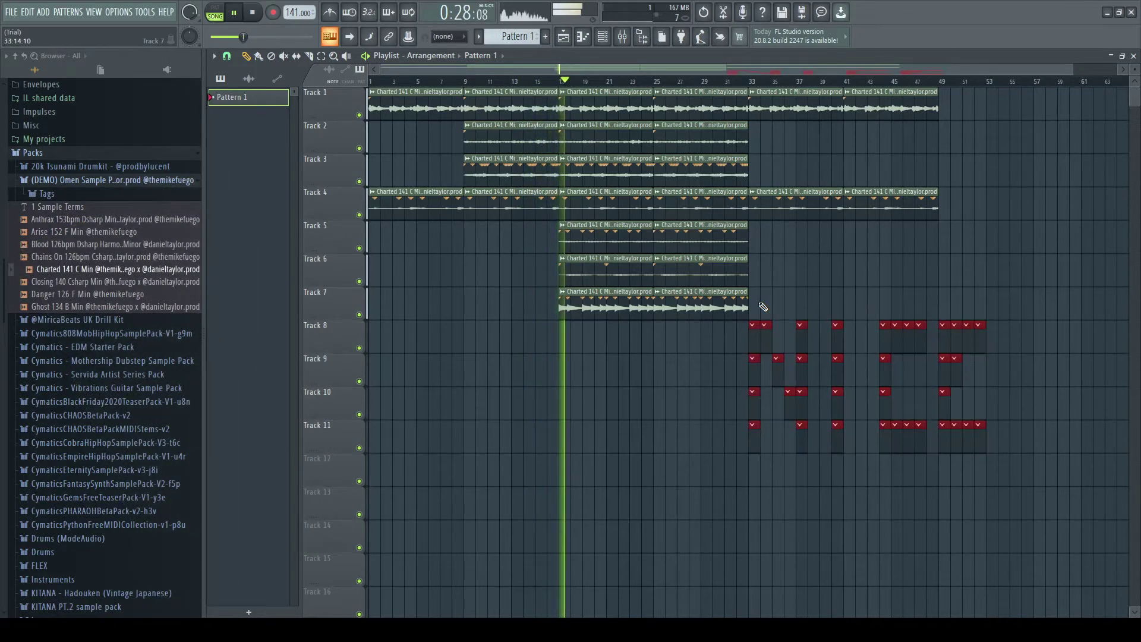
right_click(751, 344)
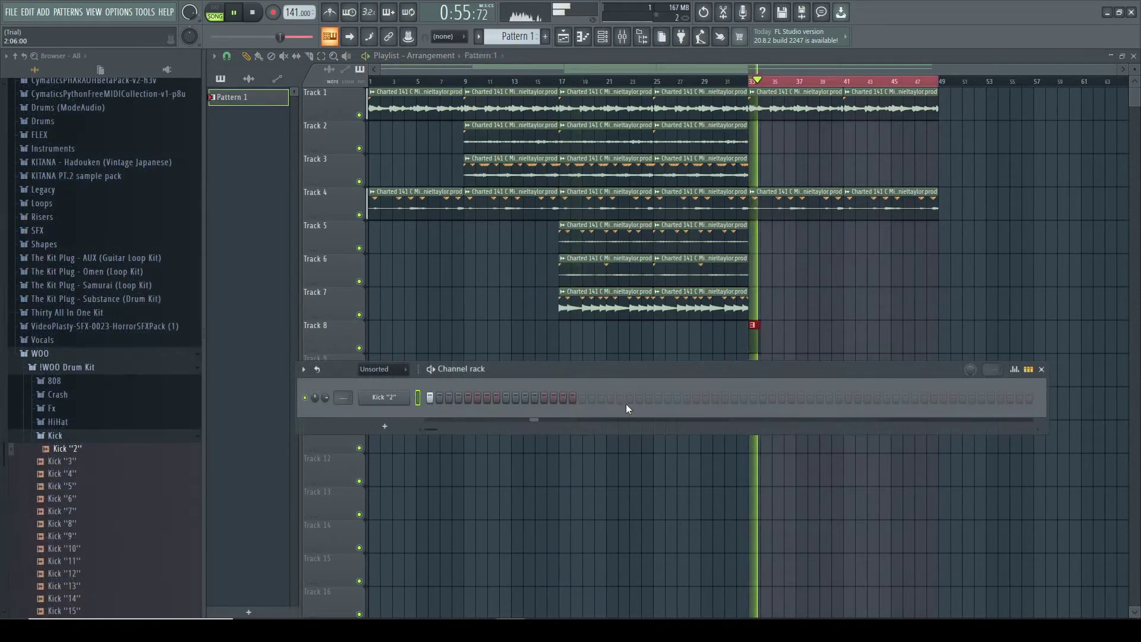
- Program the four-bar Kick "2" pattern with added hits on steps 7, 21, 33, 39, 43, 53, 57 and 63
left_click_drag(621, 397, 629, 398)
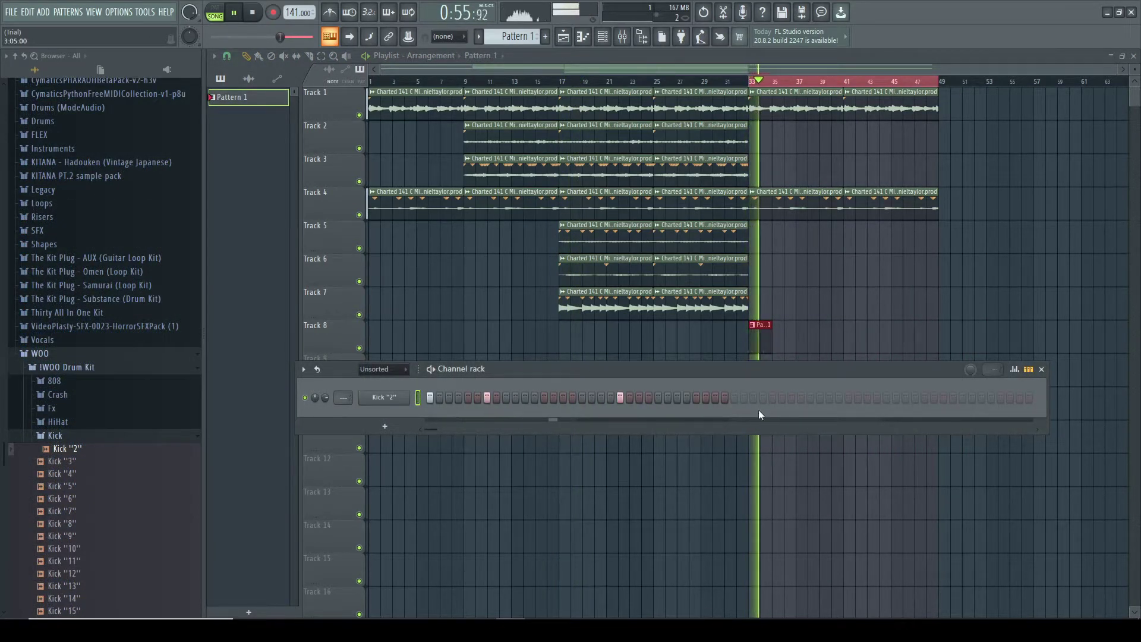
left_click(735, 397)
left_click(791, 398)
left_click(829, 398)
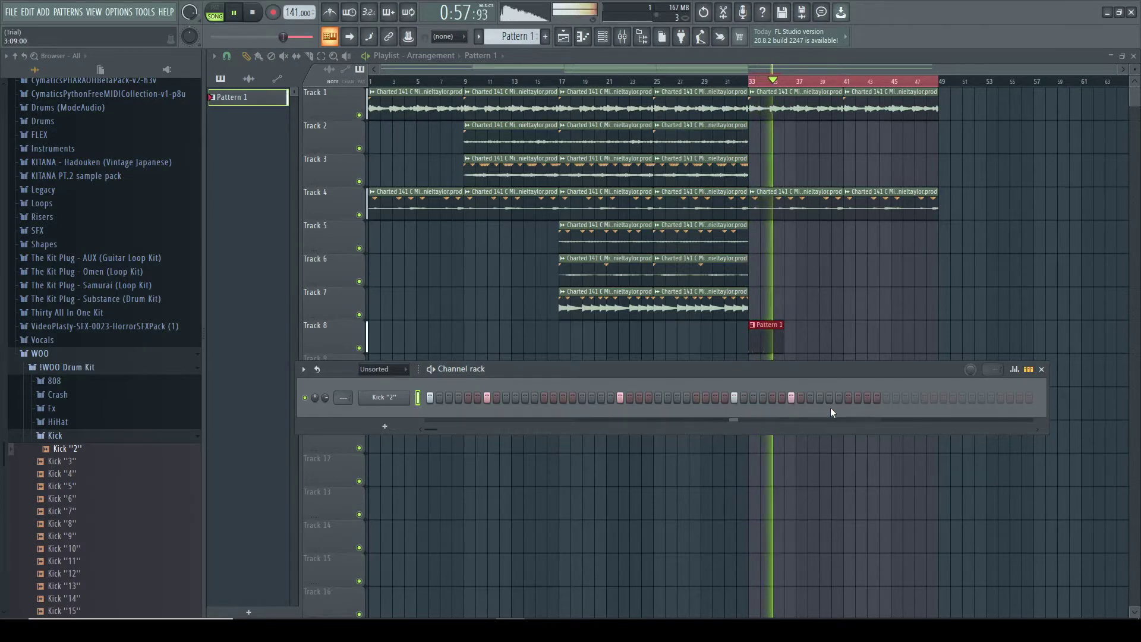
left_click(1012, 398)
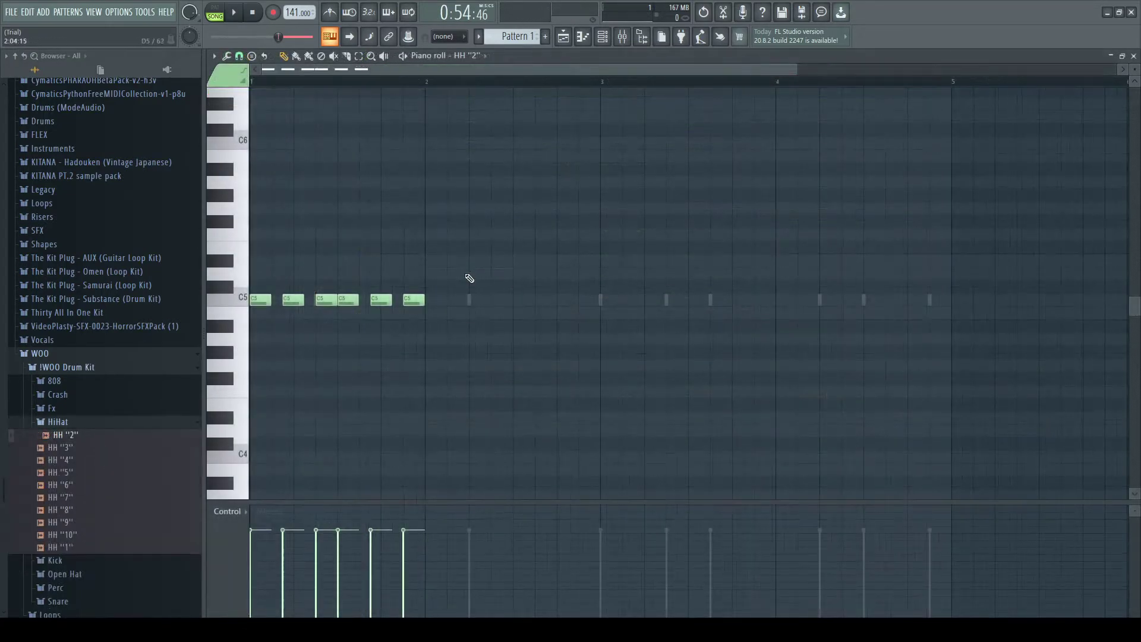
- Duplicate the one-bar HH "2" hi-hat pattern three times so that it fills bars 1 to 4
key("ctrl+b")
key("ctrl+b")
key("ctrl+b")
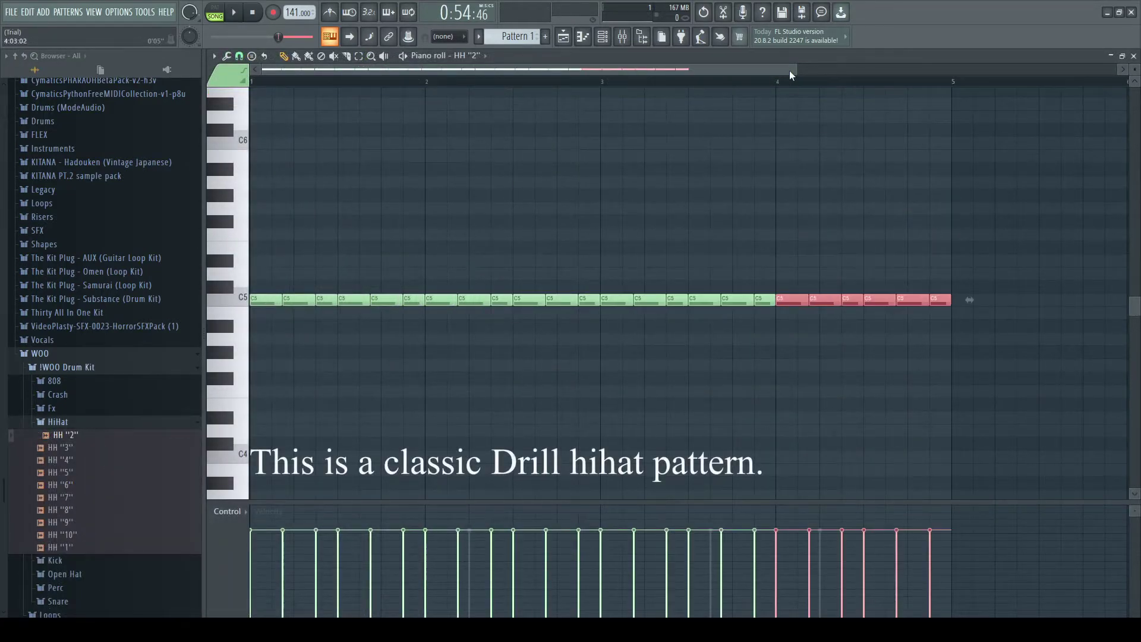
scroll(784, 76, "down", 2)
scroll(631, 210, "right", 5)
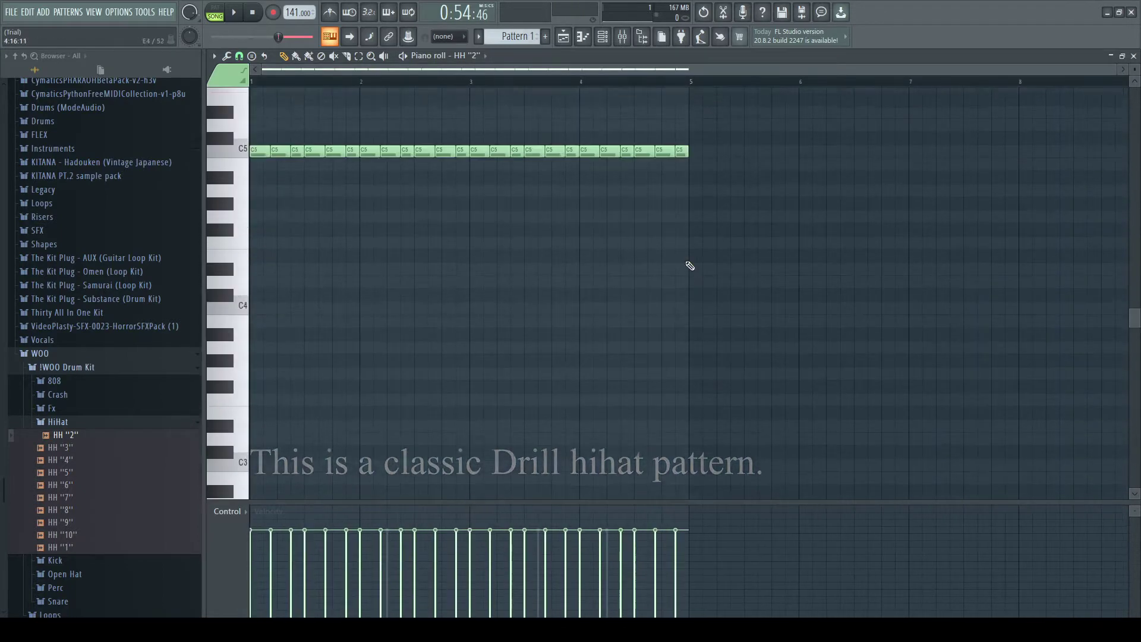
- Select all the HH "2" notes in bars 1 to 4 and duplicate them into bars 5 to 8
scroll(687, 263, "up", 2)
left_click_drag(719, 318, 267, 204)
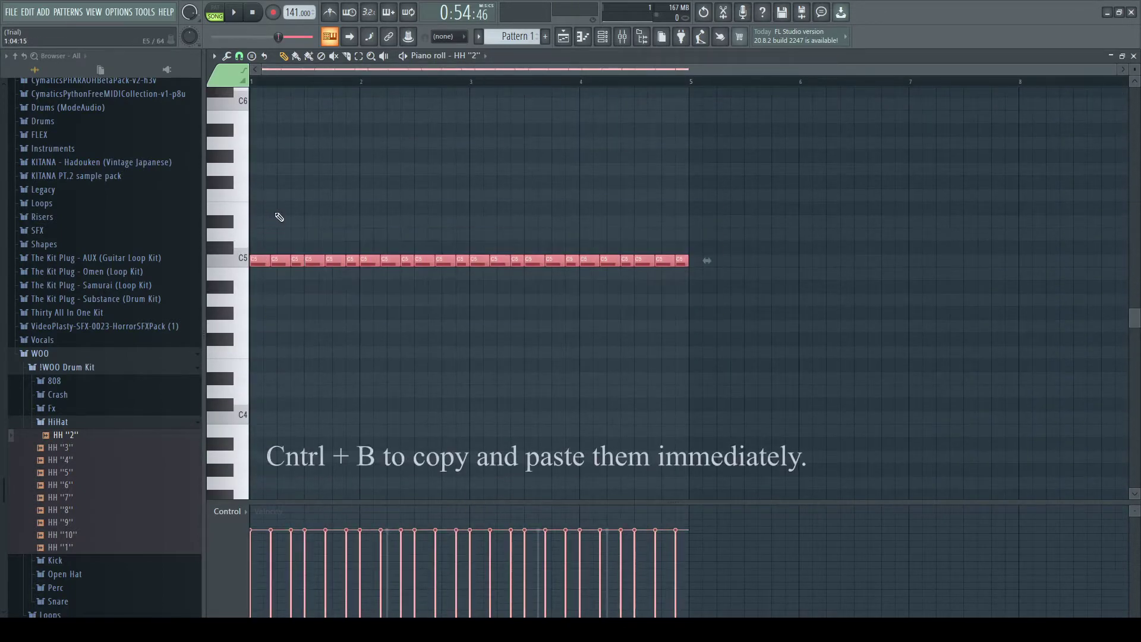
key("ctrl+b")
left_click(304, 207, "ctrl")
- Give the Kick "2" notes a uniform short length in the piano roll, duplicate them into bars 5 to 8 and play them
left_click(620, 37)
left_click(602, 37)
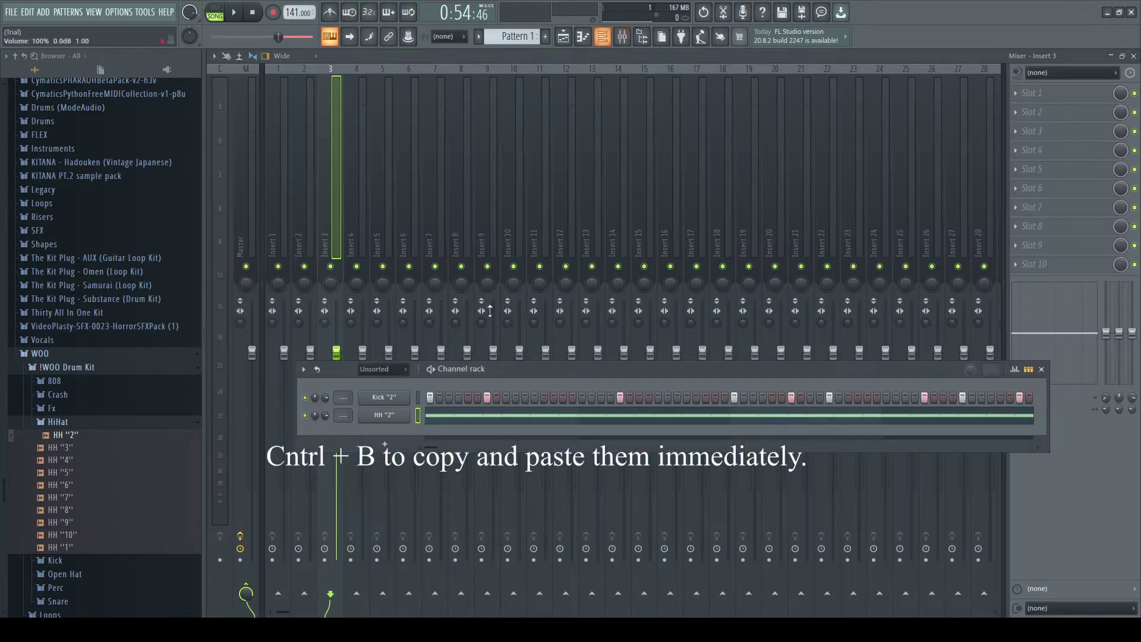
left_click(585, 38)
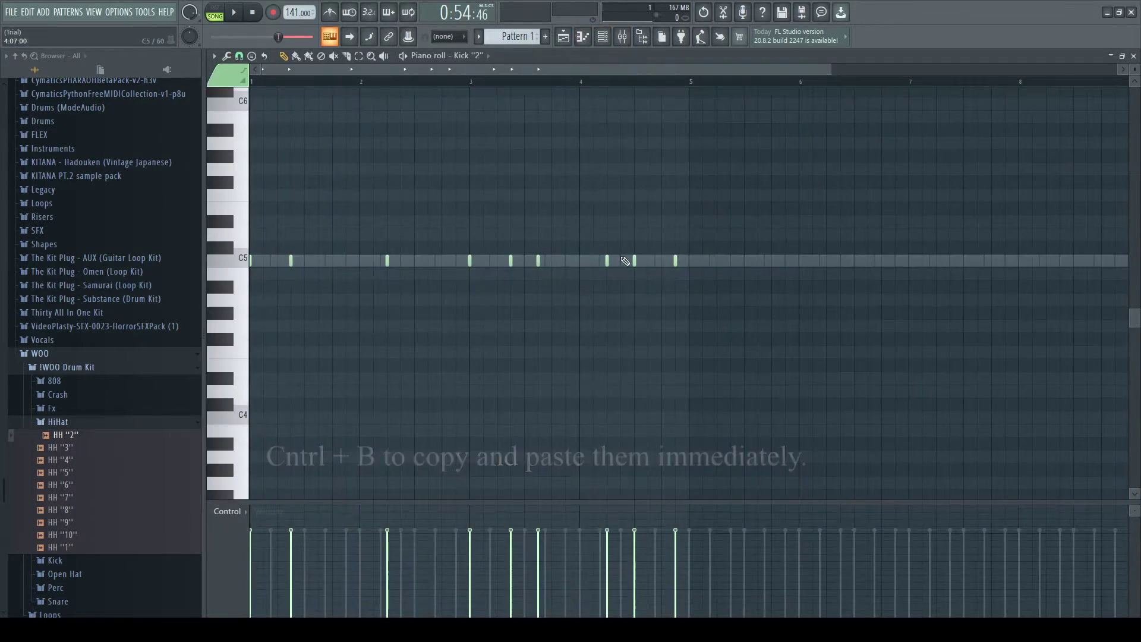
key("ctrl+b")
scroll(678, 84, "down", 1)
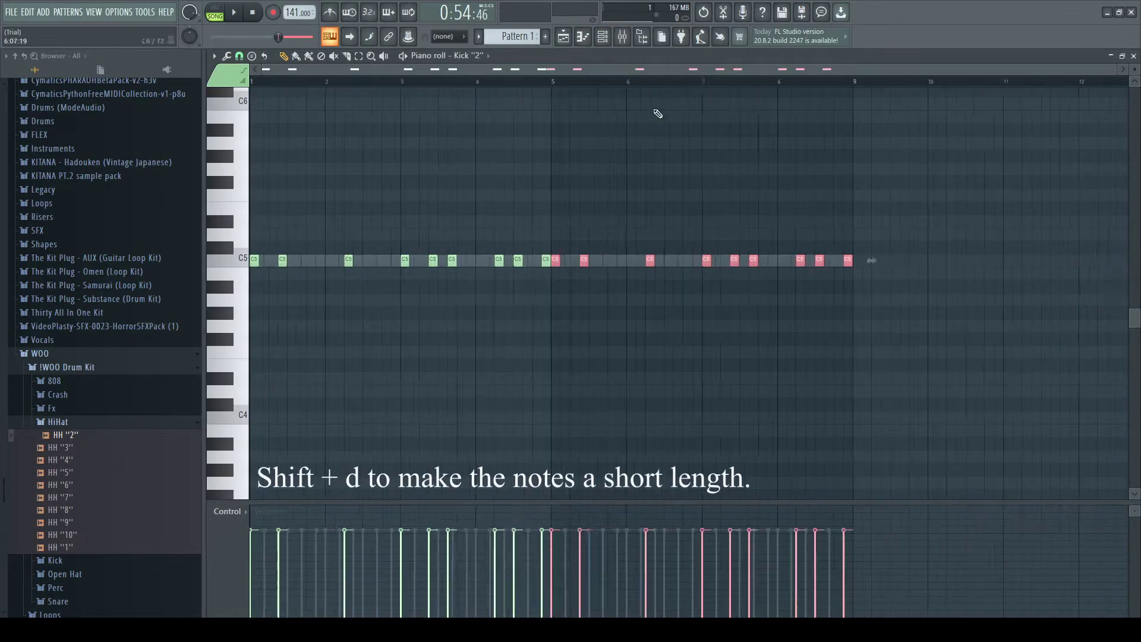
left_click(621, 182)
key("space")
right_click(622, 184)
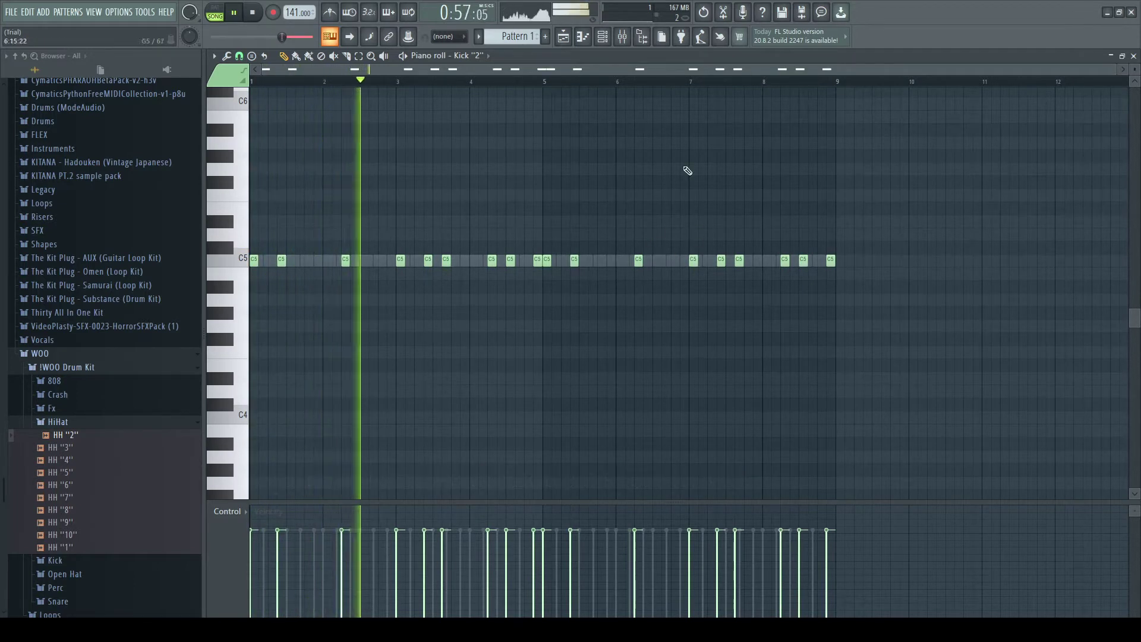
- Add the HH "3" sample from the HiHat folder as a new channel and open its empty piano roll
key("F6")
left_click_drag(100, 446, 392, 437)
key("space")
left_click(582, 37)
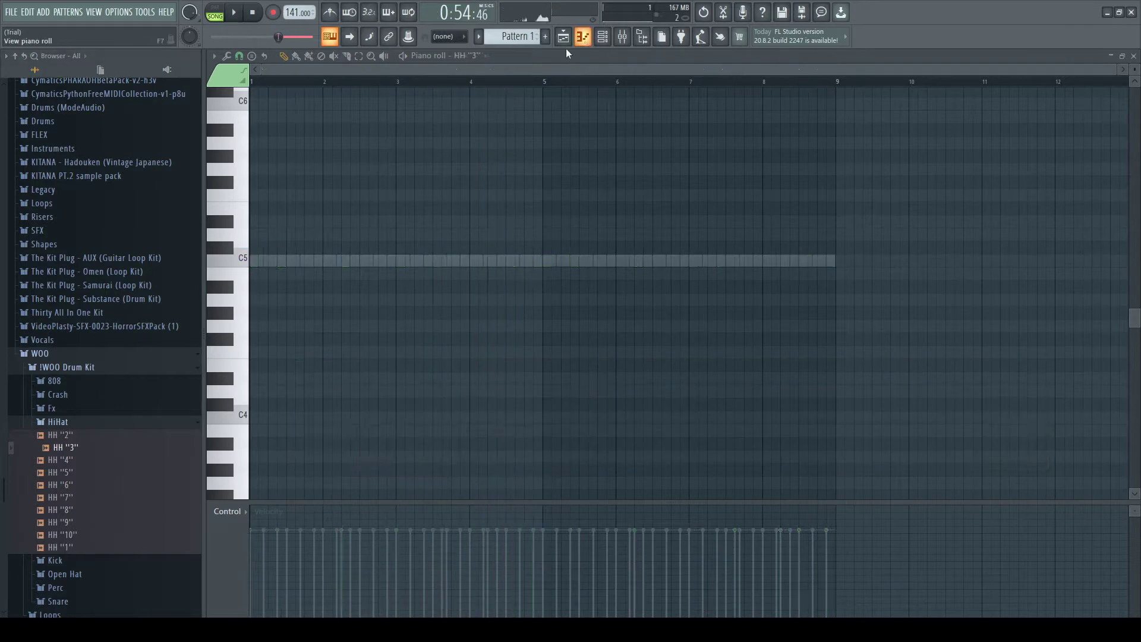
key("space")
scroll(298, 81, "up", 3)
key("space")
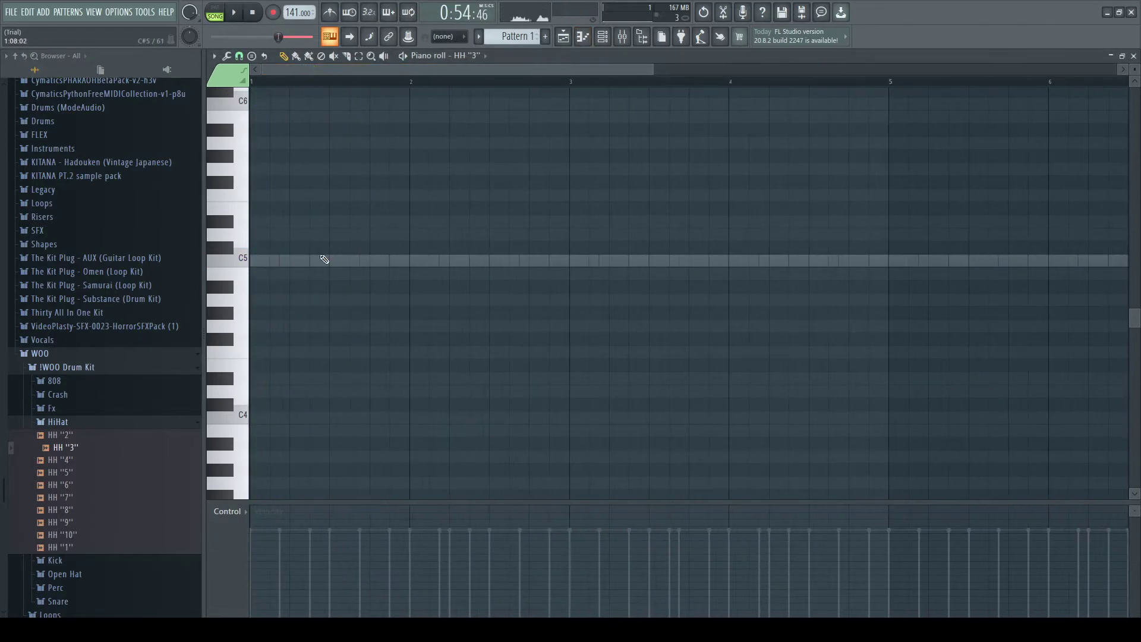
- Set the piano roll snap to 1/4 beat and place an HH "3" note at step 7 of bar 1
left_click(227, 56)
left_click(239, 56)
left_click(256, 180)
left_click(239, 55)
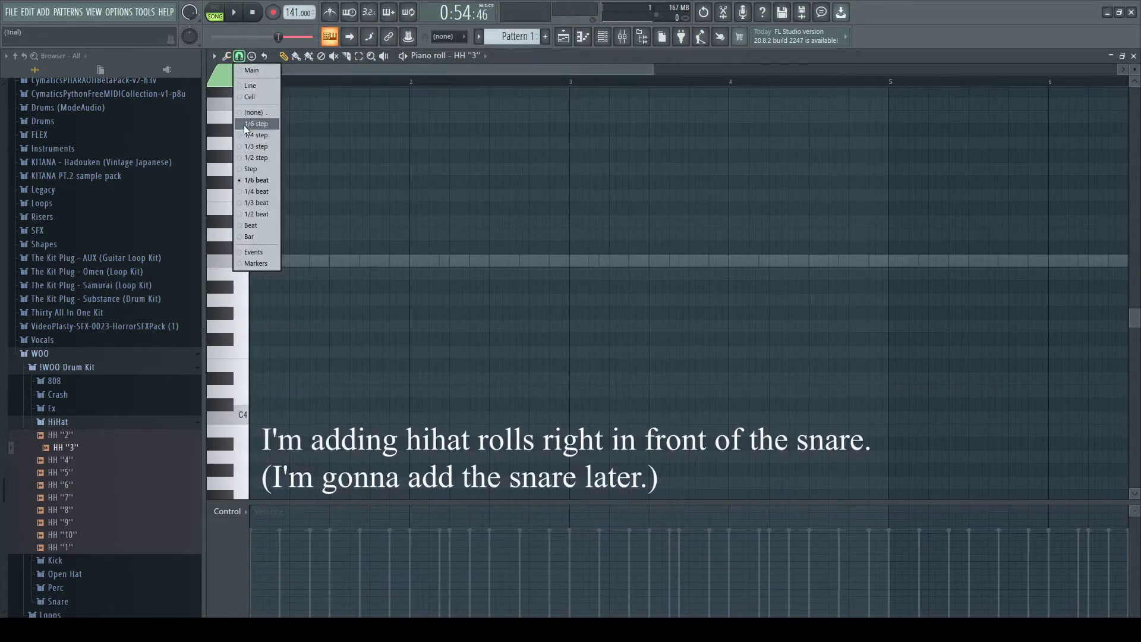
left_click(250, 193)
scroll(342, 246, "up", 2, "ctrl")
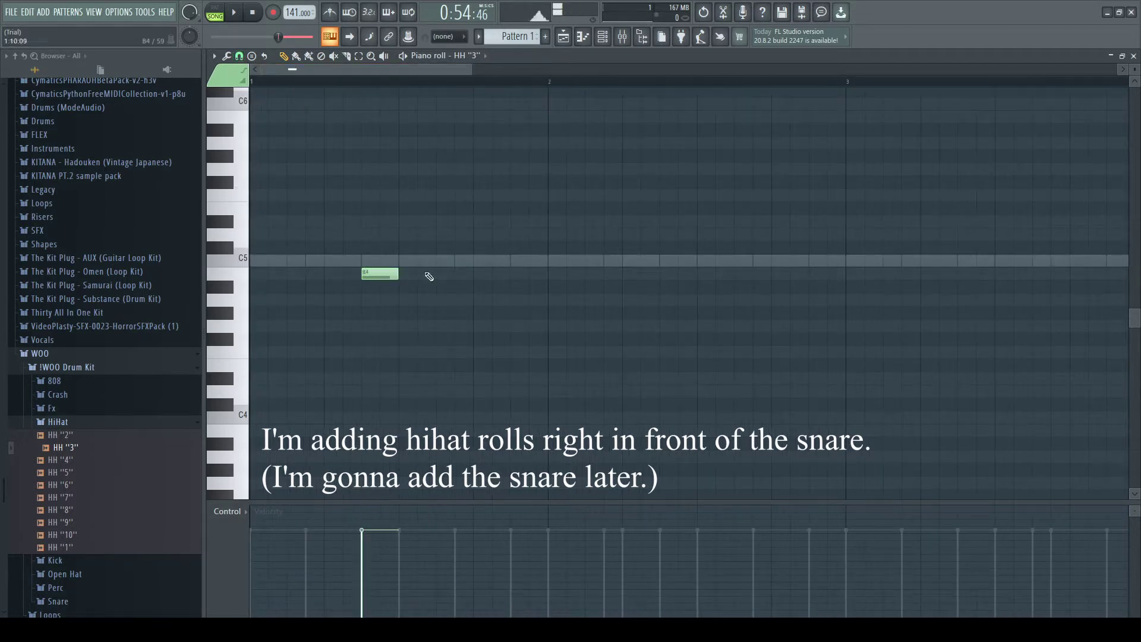
- Set the snap to 1/2 step and build a four-note HH "3" roll in bar 1 with its third note on B4
left_click(239, 56)
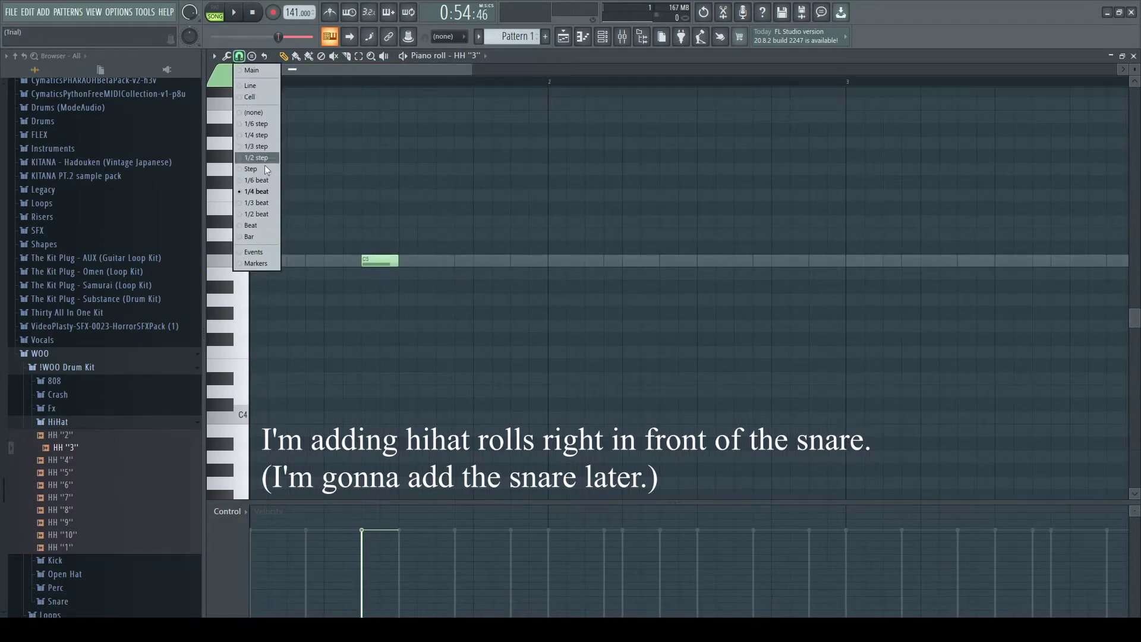
left_click(265, 157)
left_click_drag(397, 261, 378, 265)
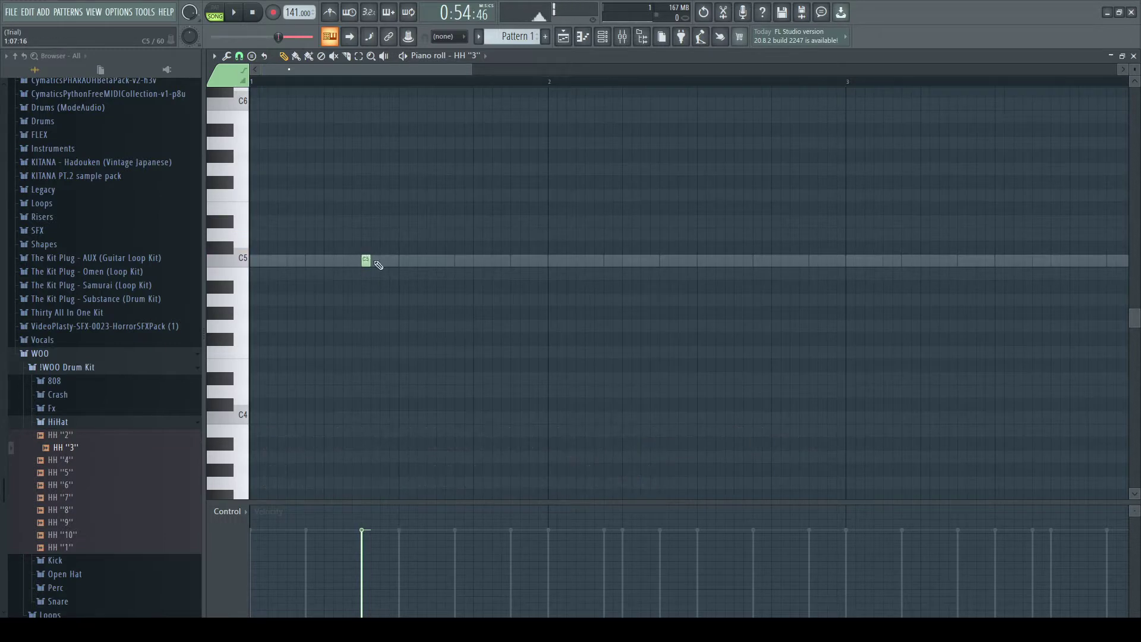
key("space")
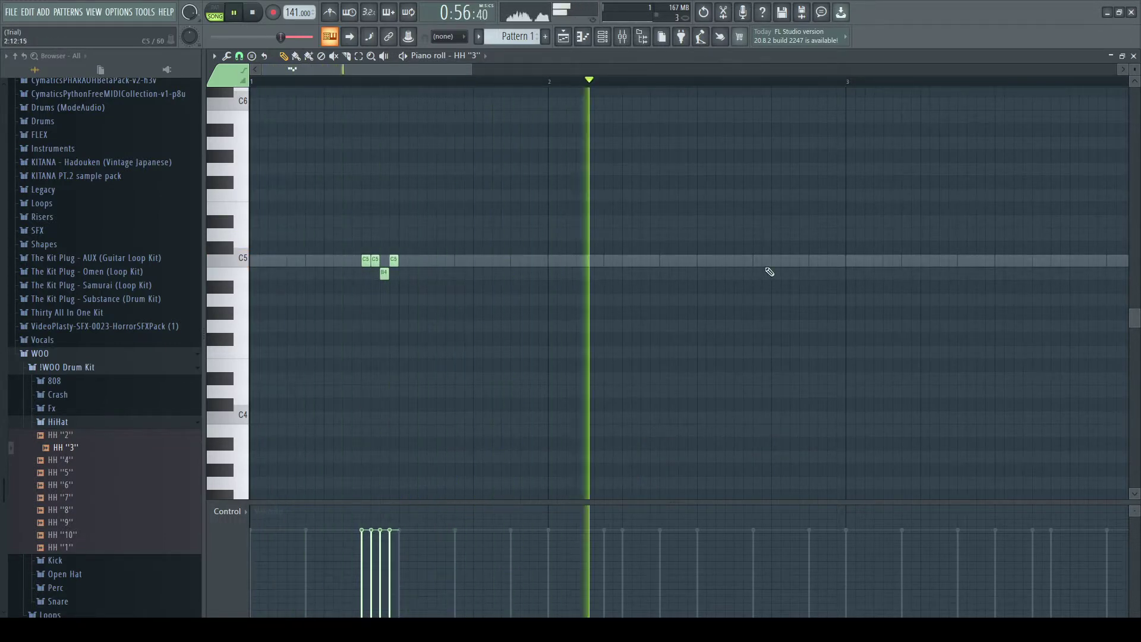
- Add a second four-note HH "3" roll in bar 2 with its third note one semitone above C5, and play it
key("space")
left_click_drag(738, 262, 728, 262)
left_click(757, 248)
left_click(767, 260)
key("space")
key("space")
key("space")
scroll(702, 250, "down", 2)
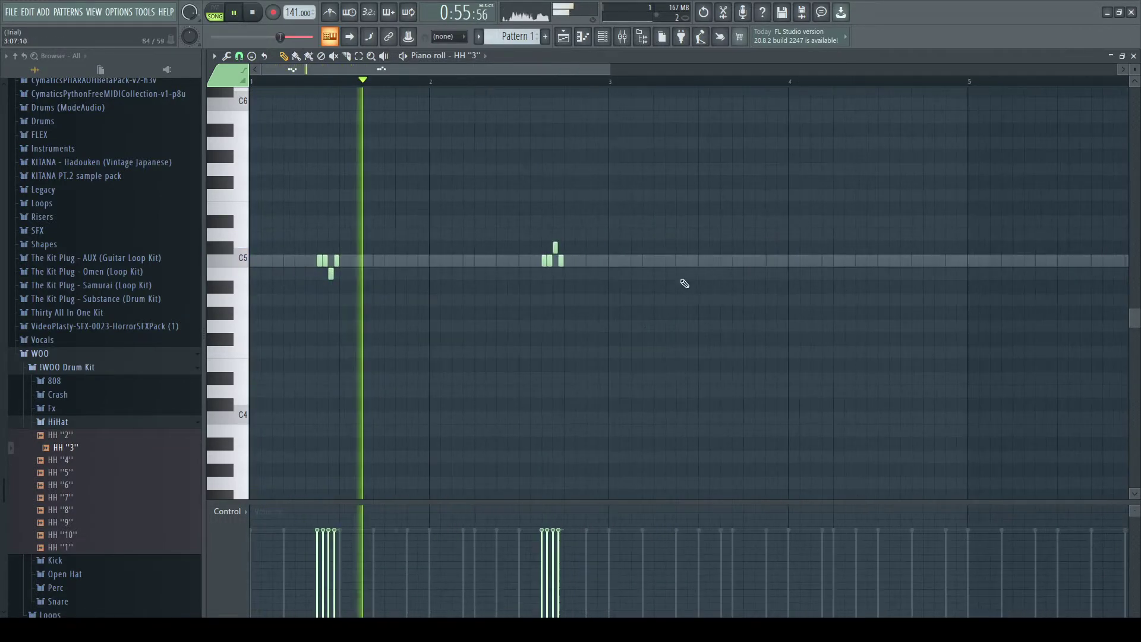
- Select both HH "3" rolls and duplicate them into bars 3 and 4
scroll(598, 324, "down", 1)
key("space")
key("ctrl+a")
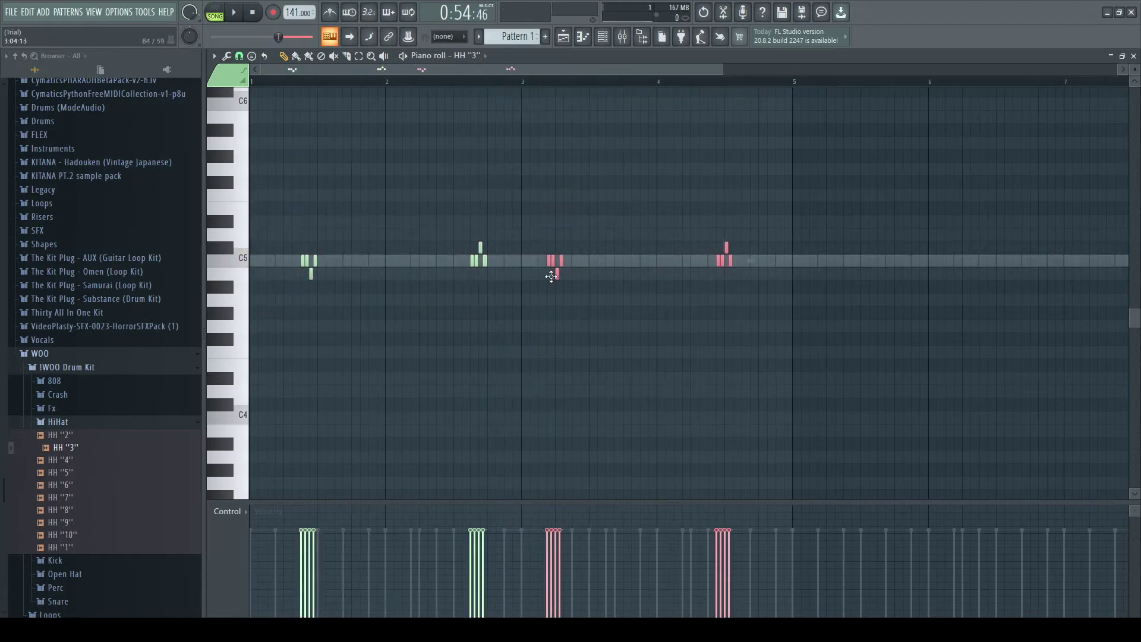
key("space")
- Duplicate all the HH "3" rolls and shift the copies to the matching positions in bars 5 to 8
key("ctrl+a")
scroll(276, 256, "down", 1, "ctrl")
key("ctrl+b")
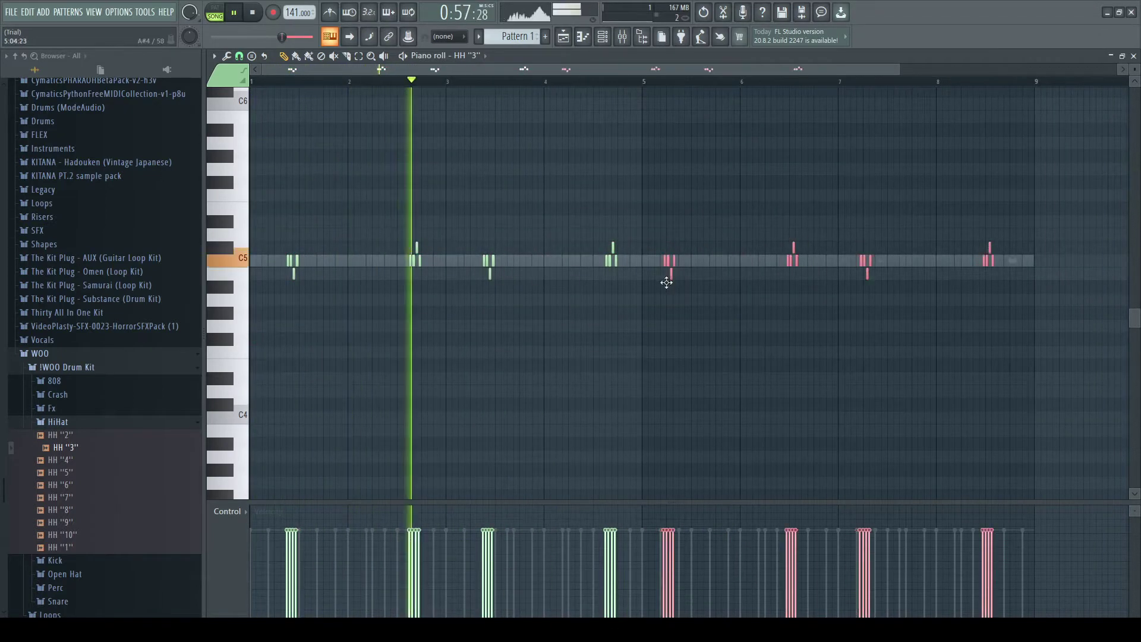
left_click_drag(653, 278, 677, 275)
left_click(686, 224)
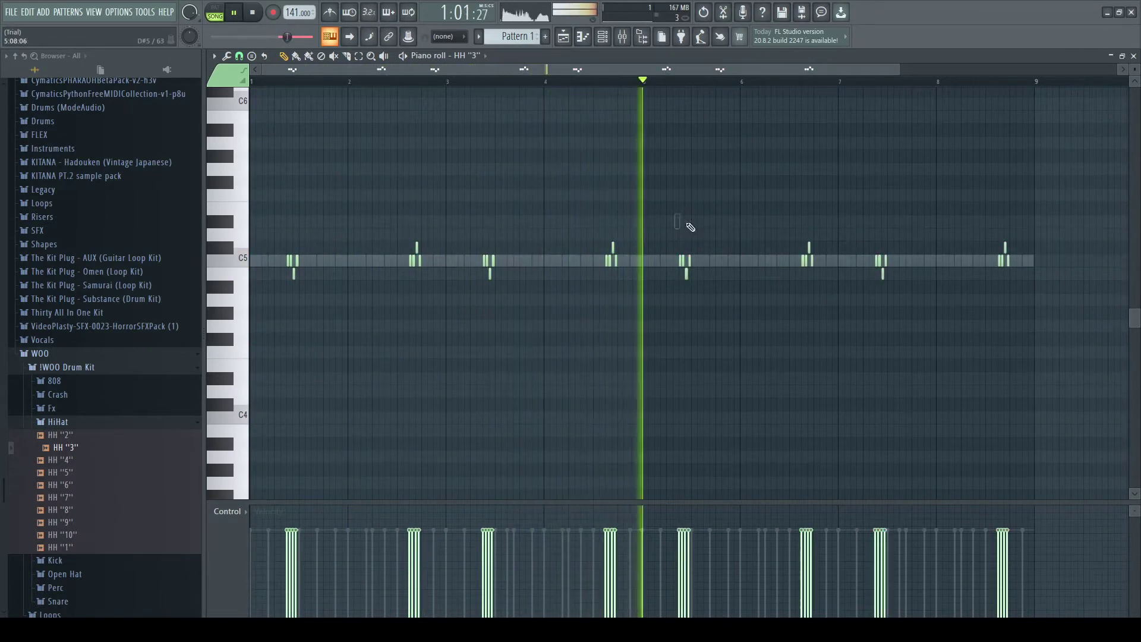
- Add Snare "5" as a new channel with hits on steps 9 and 29, and lower the HH "3" channel volume to about 50%
key("F6")
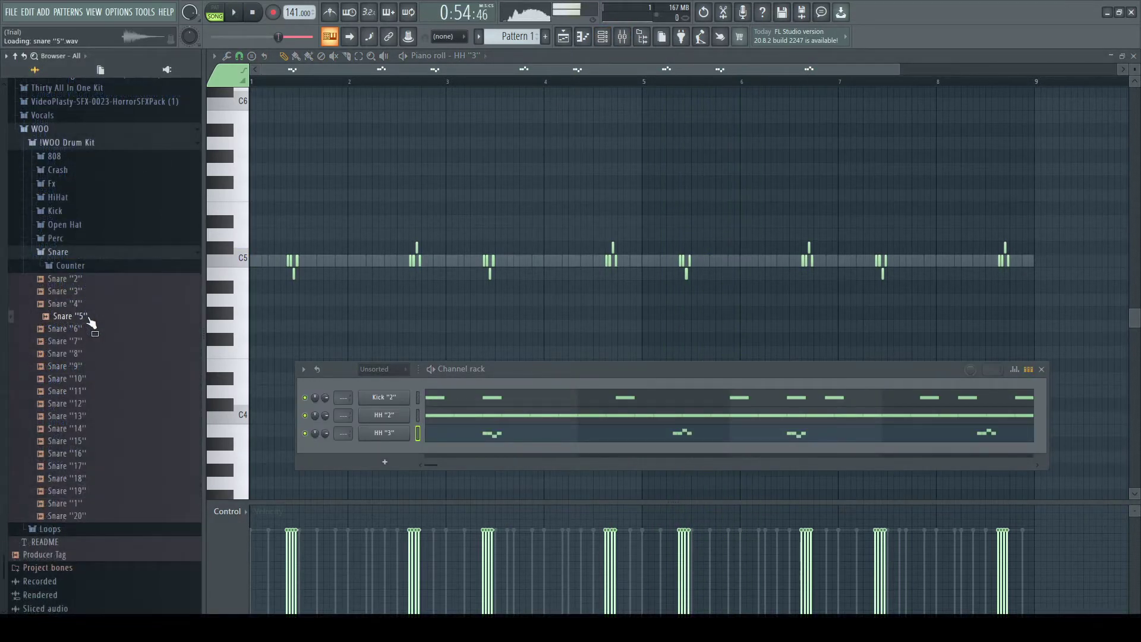
left_click_drag(368, 451, 369, 453)
key("space")
left_click(506, 450)
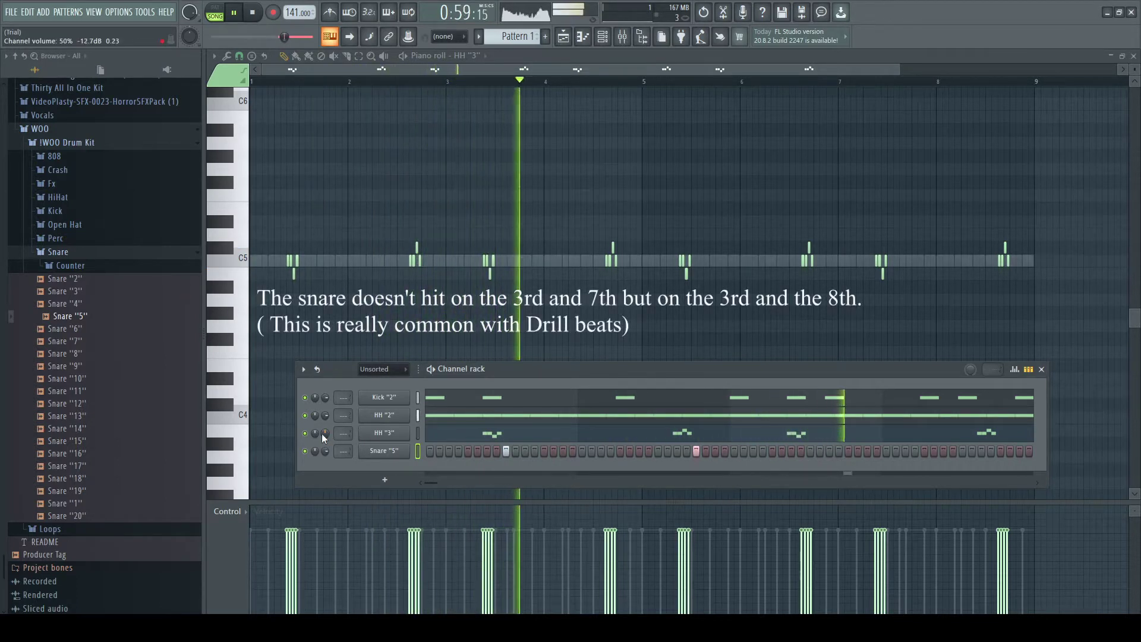
left_click_drag(315, 433, 319, 439)
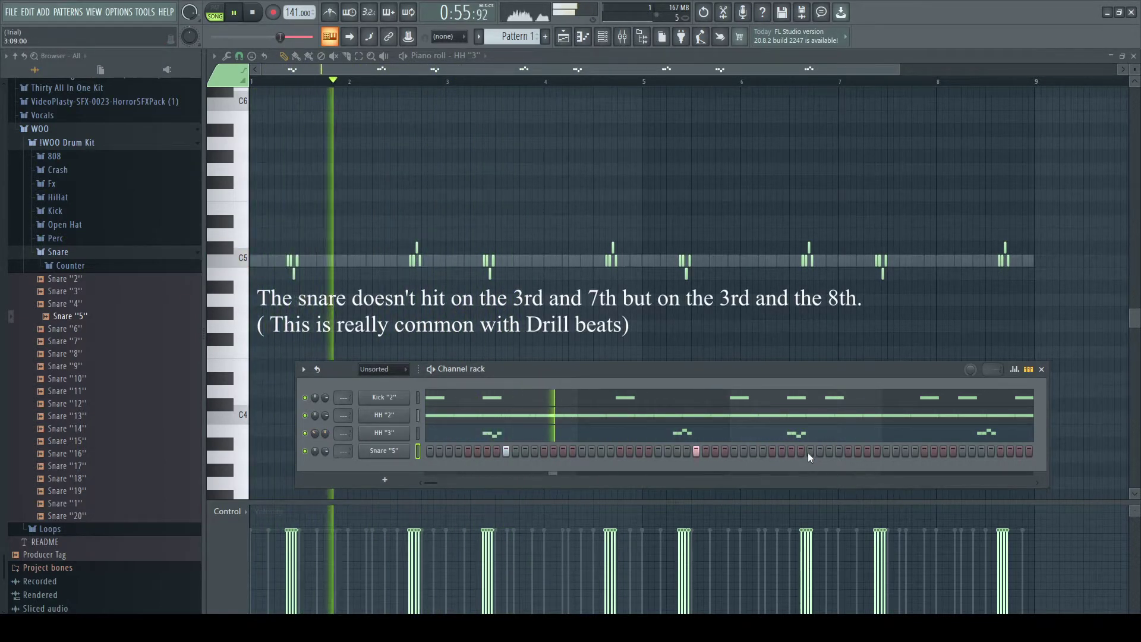
- Add Snare "5" hits on steps 41 and 61, removing the misplaced hit on step 49
left_click(887, 450)
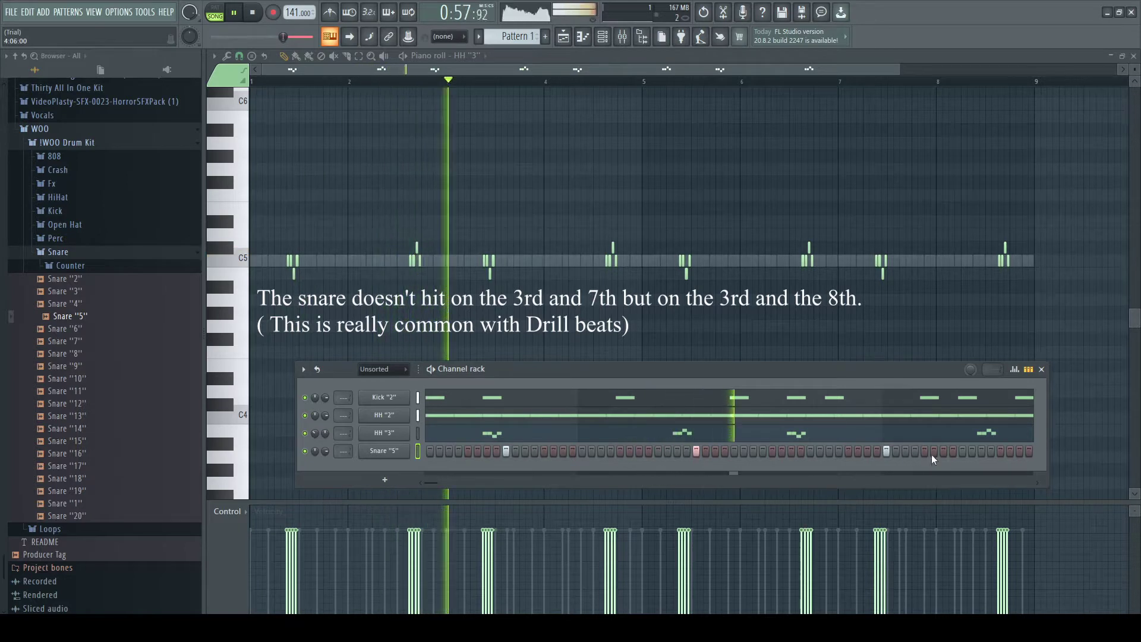
right_click(886, 452)
key("space")
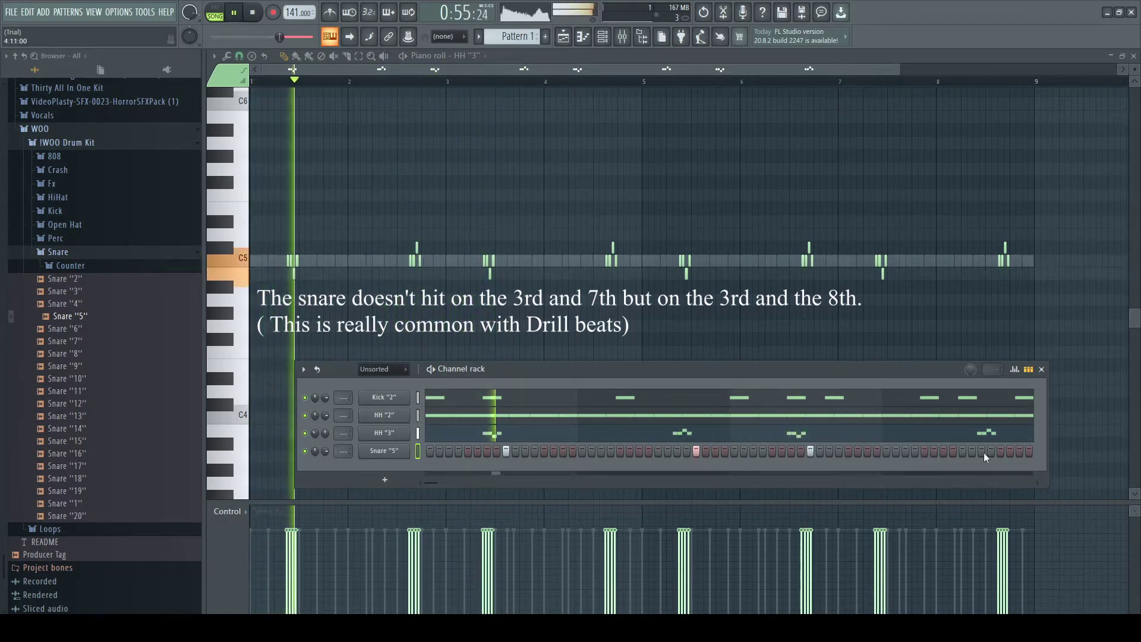
left_click(1001, 451)
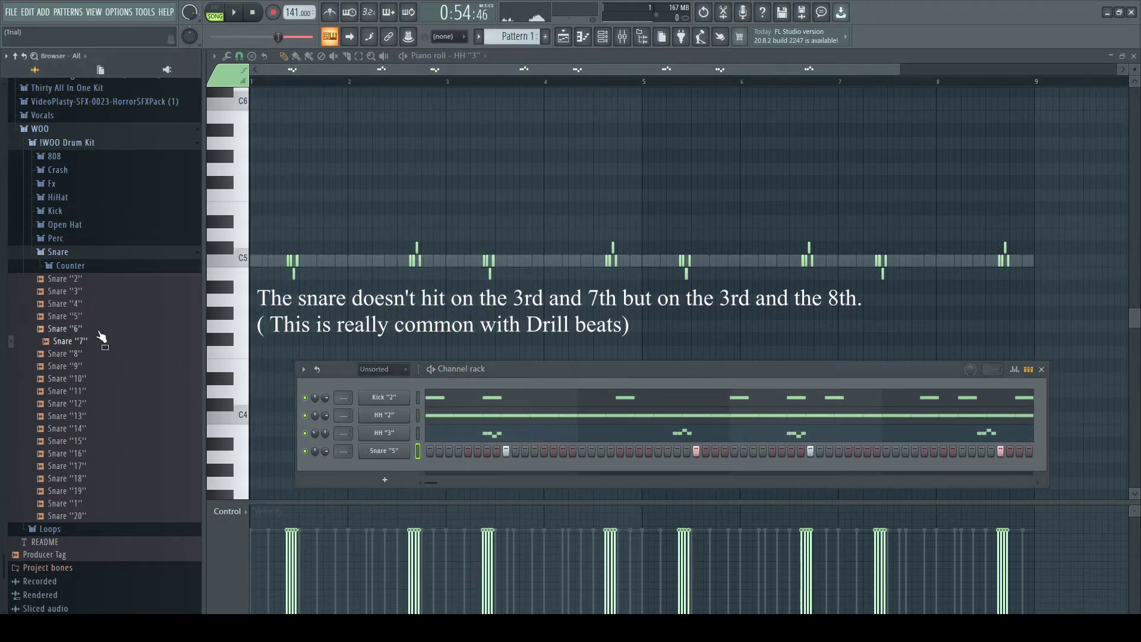
- Add Snare "6" as a new channel below Snare "5" to layer the snare sound
left_click(97, 341)
left_click_drag(65, 328, 431, 473)
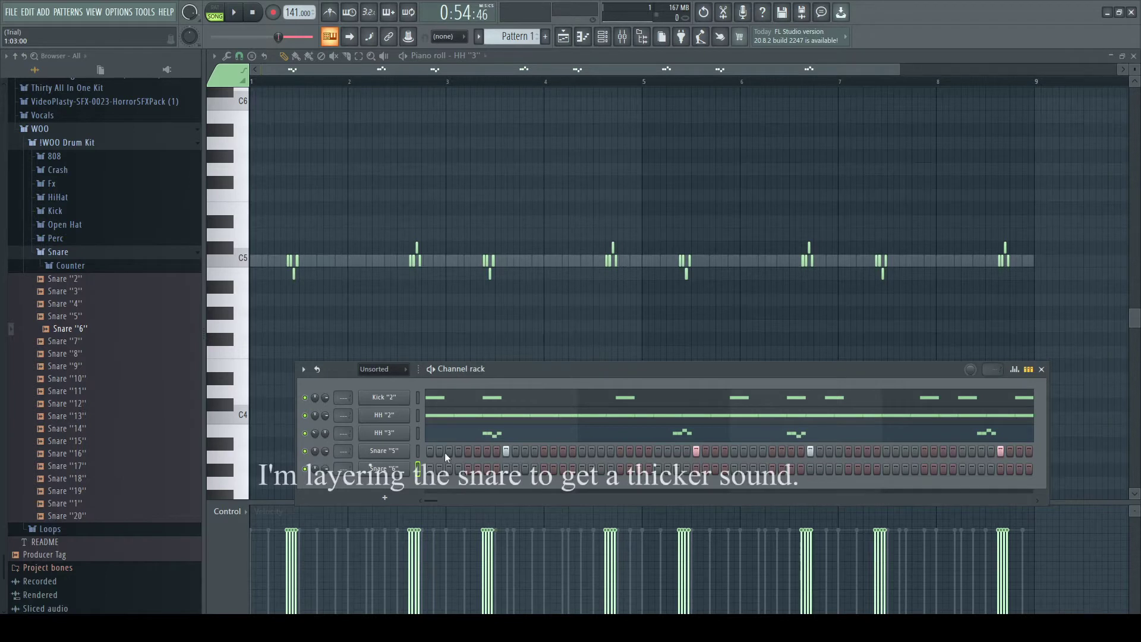
- Lengthen the Snare "5" hits to half a beat, repeat them through bars 5 to 8, and copy the pattern to Snare "6"
left_click(583, 38)
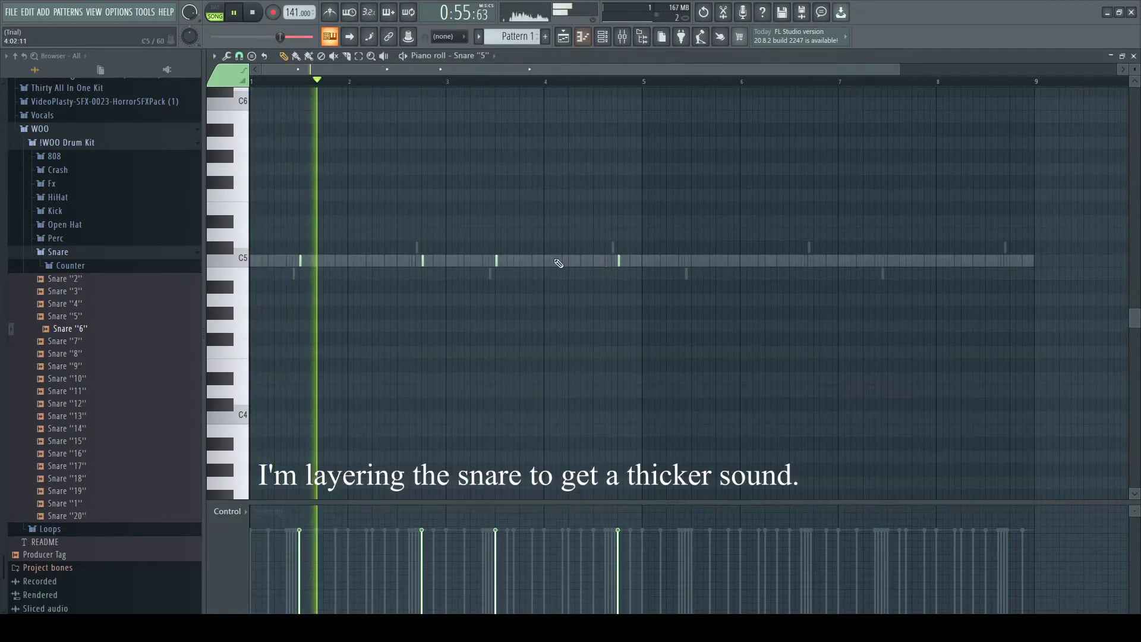
left_click(239, 56)
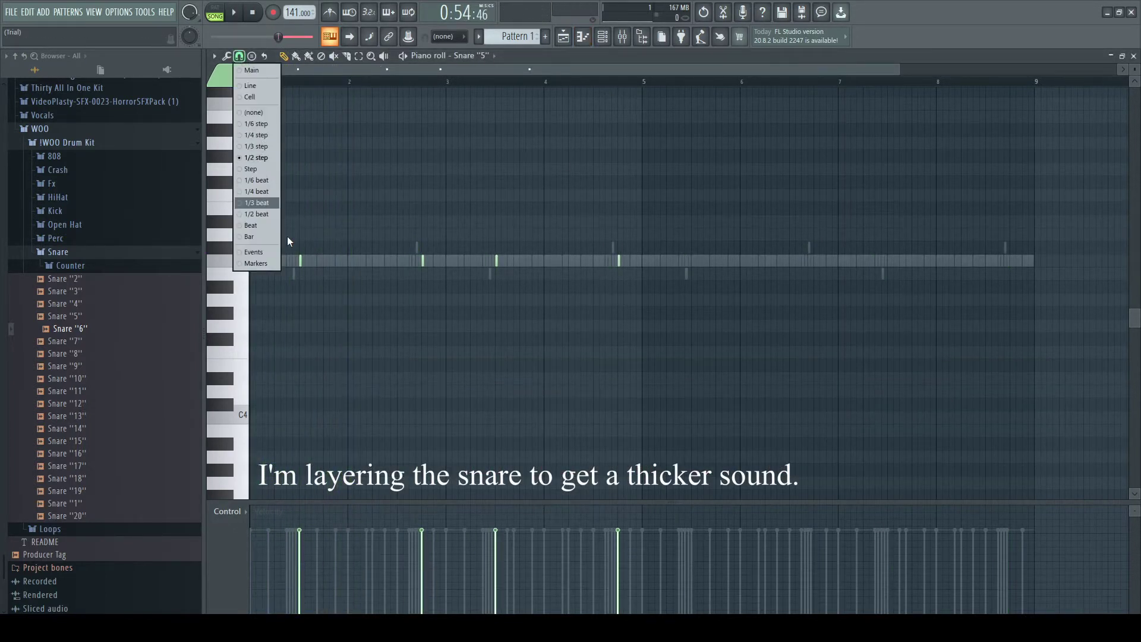
left_click(256, 202)
key("ctrl+q")
key("space")
key("space")
key("ctrl+a")
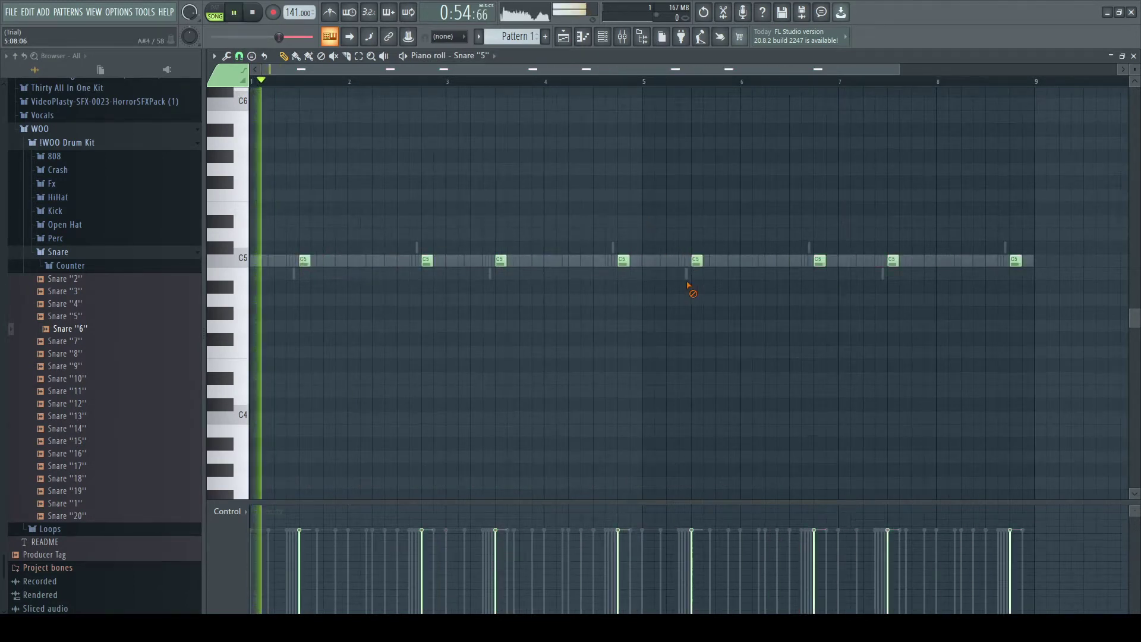
key("F6")
key("space")
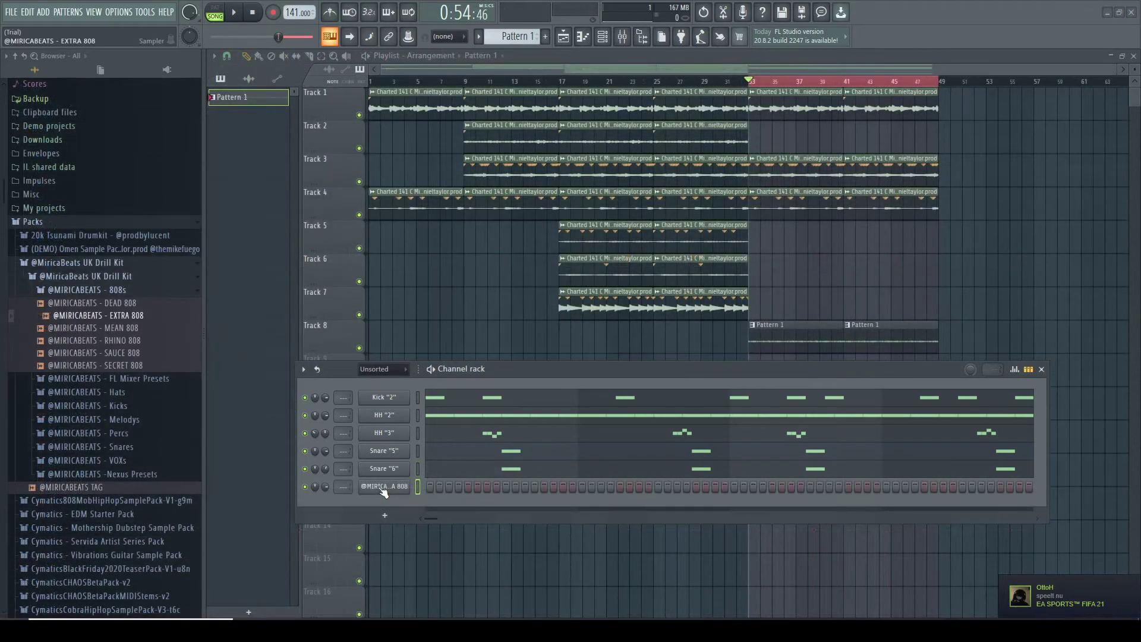
left_click(383, 488)
left_click(284, 163)
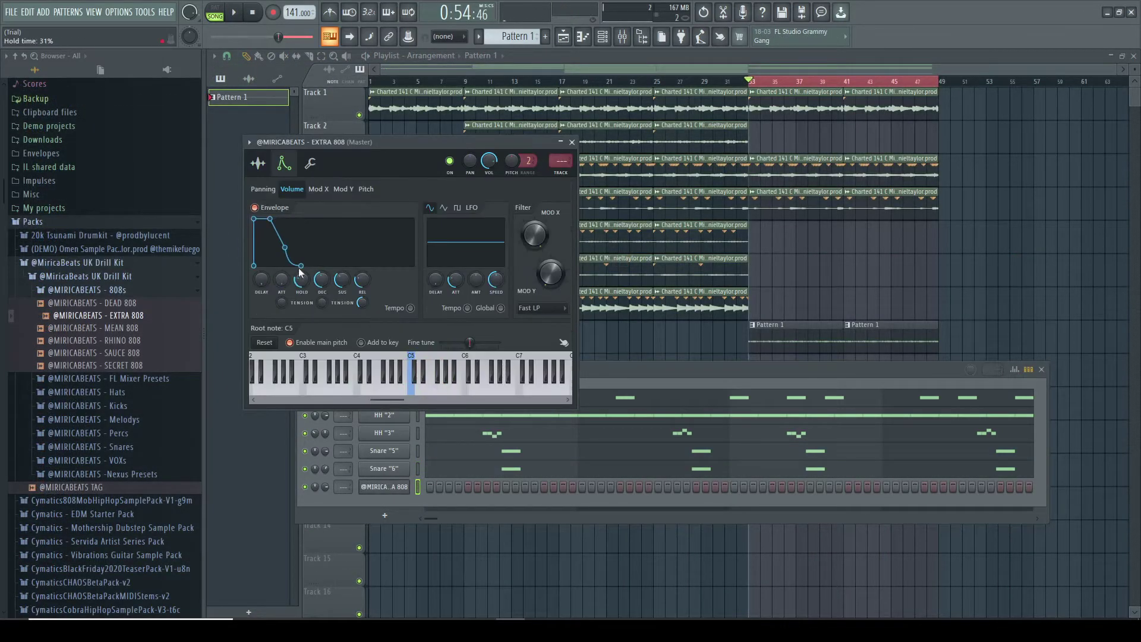
left_click_drag(357, 281, 366, 290)
- Open the EXTRA 808 sample in Newtone and pitch it down one semitone to C2
left_click(258, 163)
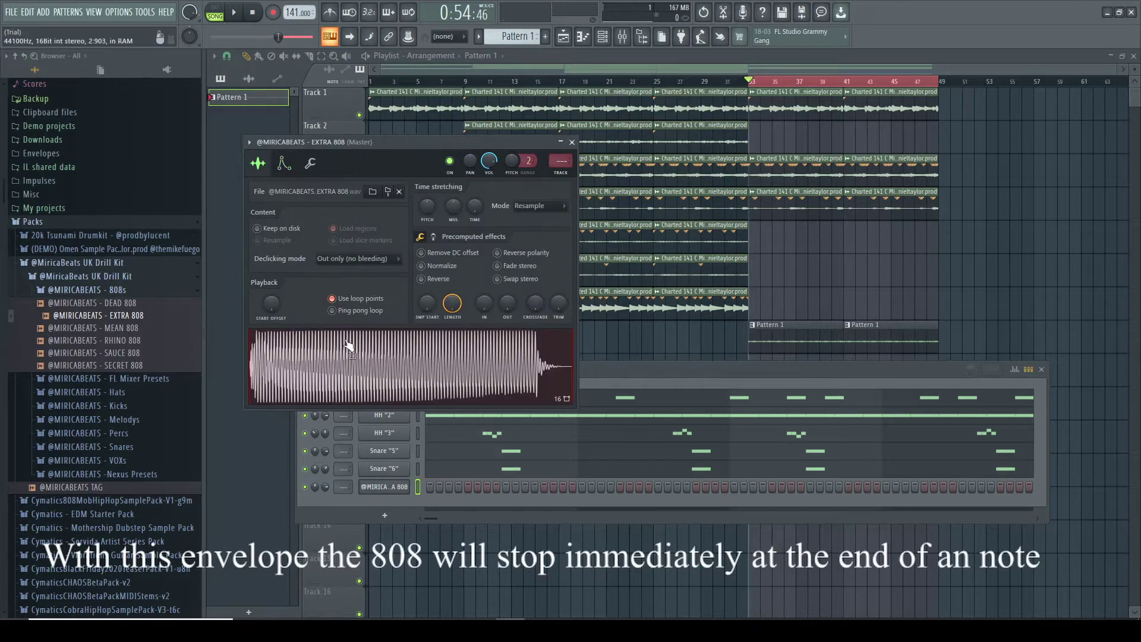
right_click(344, 340)
left_click(396, 410)
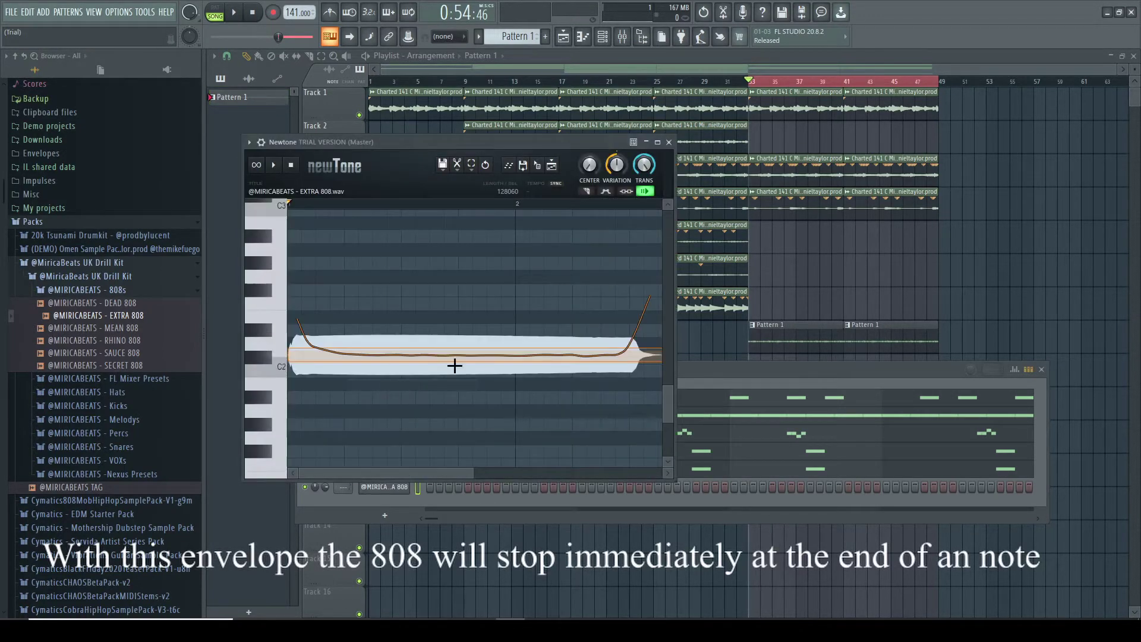
left_click_drag(511, 348, 512, 362)
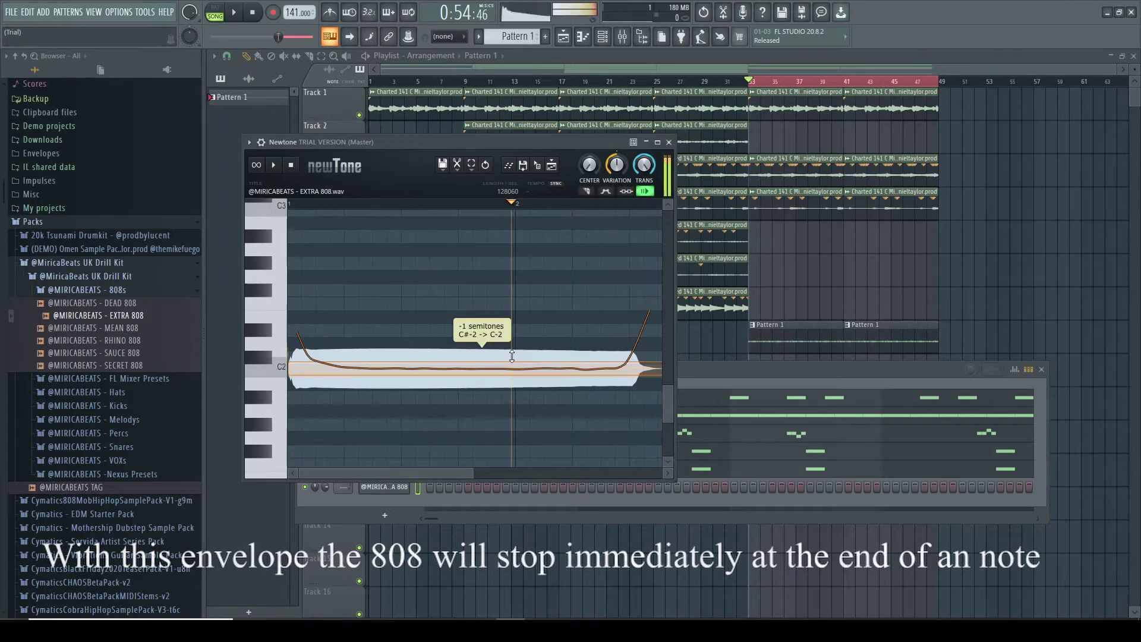
left_click(669, 142)
left_click(573, 144)
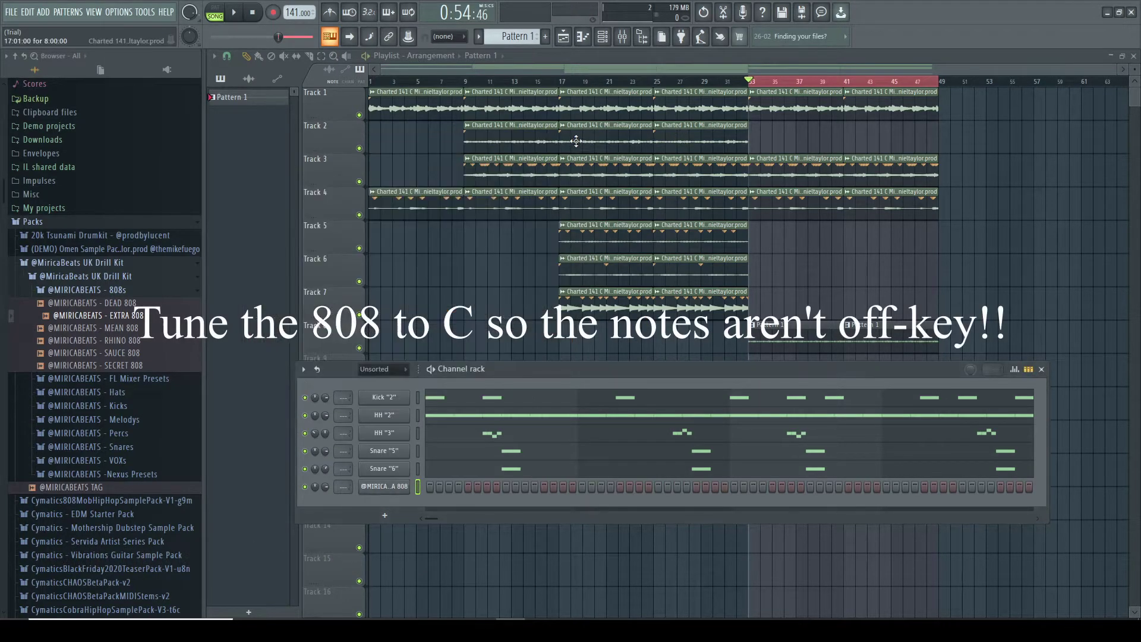
- Draw two 8-step EXTRA 808 notes on C5, at the start of bar 1 and on beat 2 of bar 2
scroll(594, 93, "up", 6)
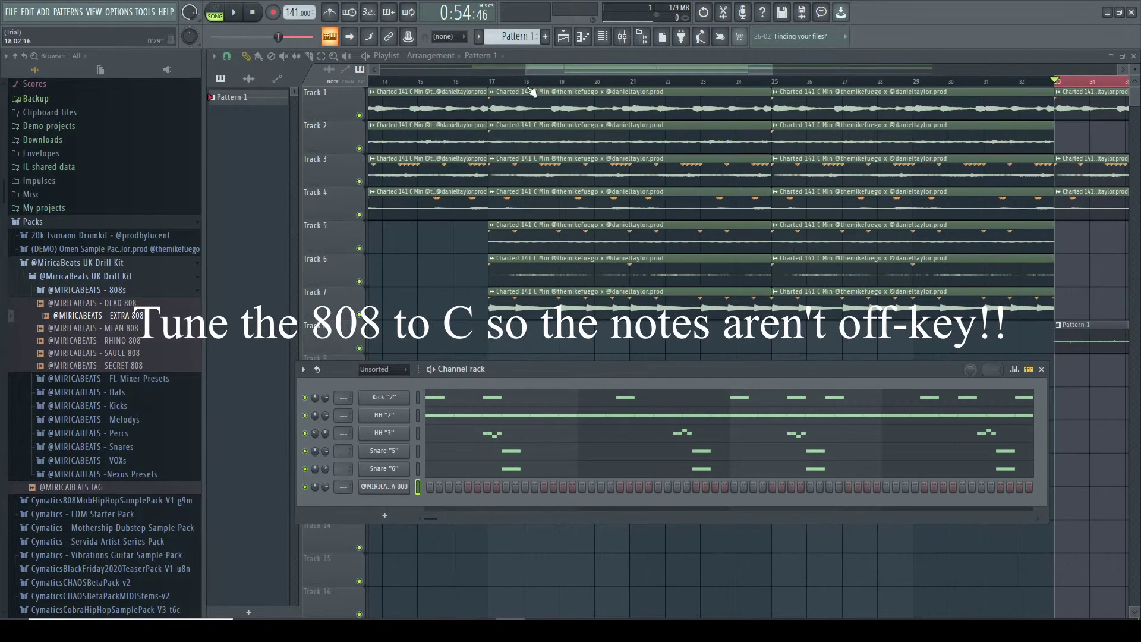
left_click_drag(259, 261, 289, 261)
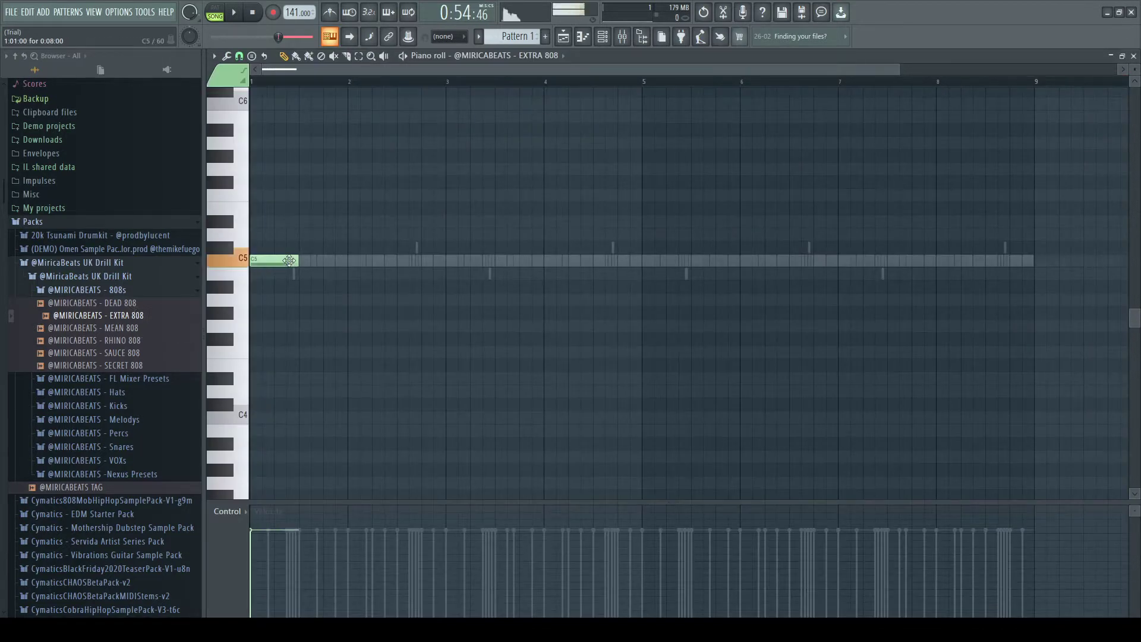
left_click(377, 262)
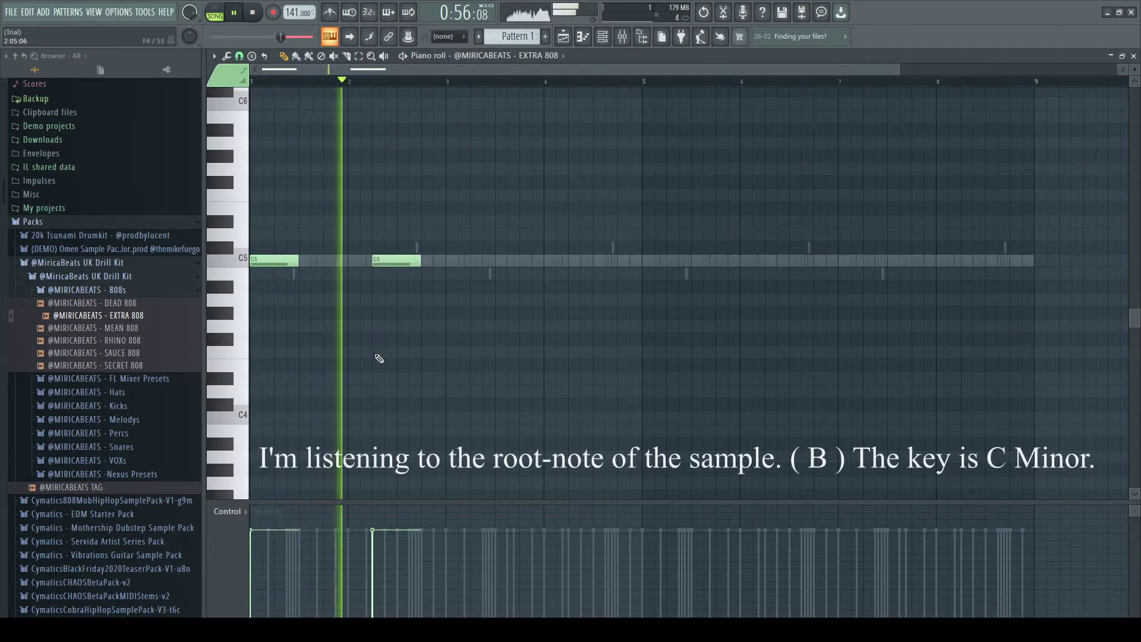
- Transpose both 808 notes up two octaves and down one semitone to B6, auditioning them against the sample
key("space")
scroll(448, 339, "up", 4)
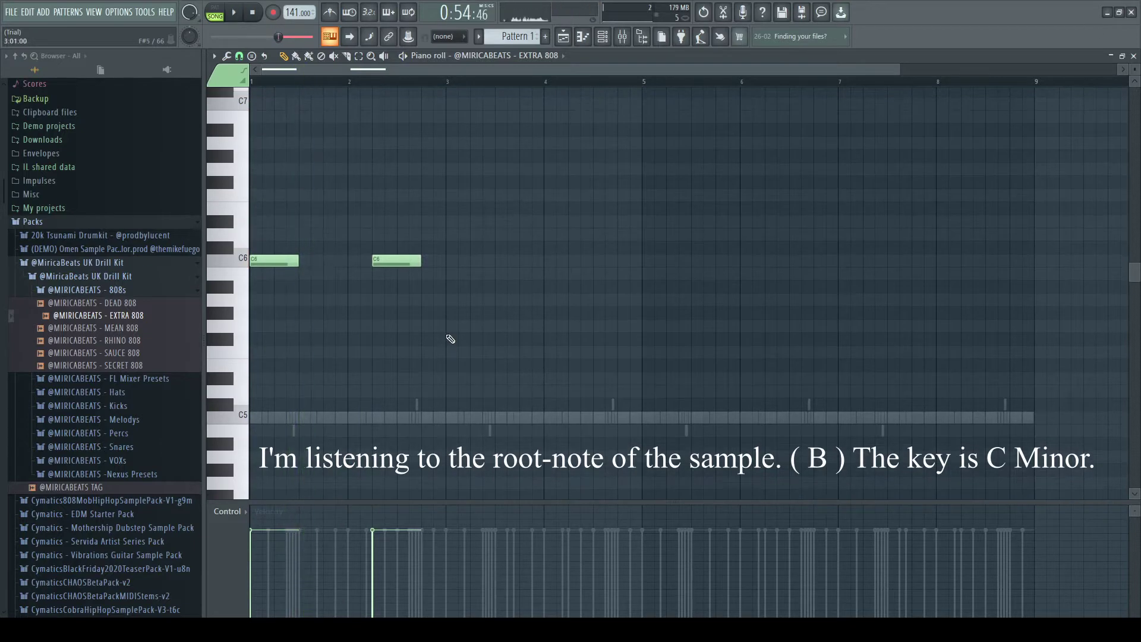
key("ctrl+Up")
scroll(450, 339, "up", 2)
key("space")
key("space")
key("shift+Down")
key("space")
key("space")
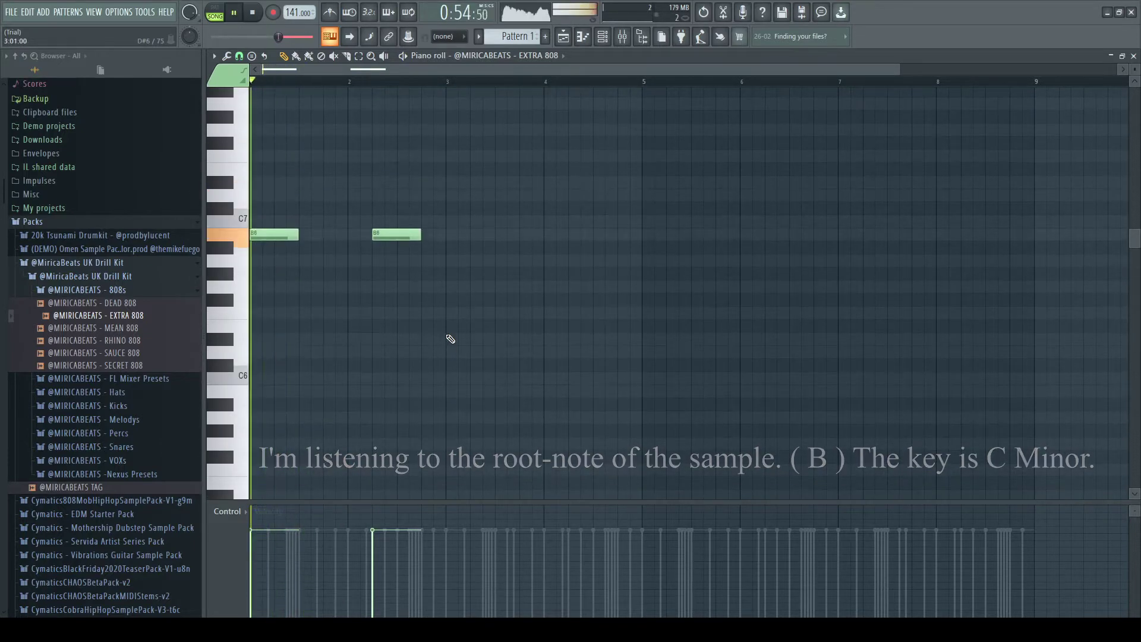
key("space")
key("space")
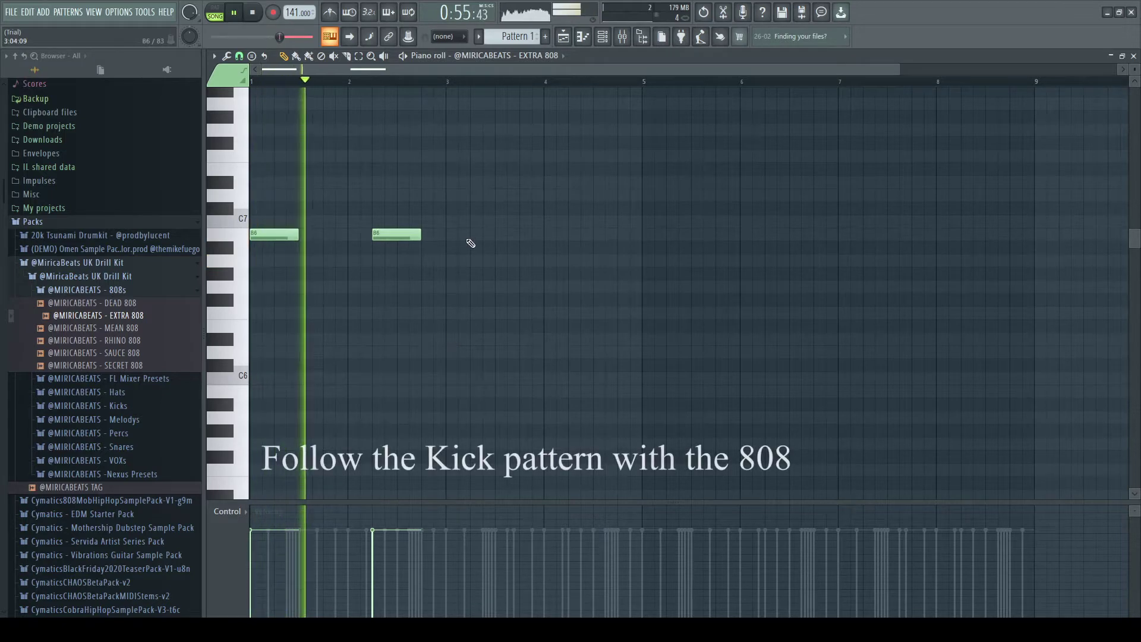
- Add 8-step 808 notes on B6 at the start of bars 3 and 4
left_click(456, 236)
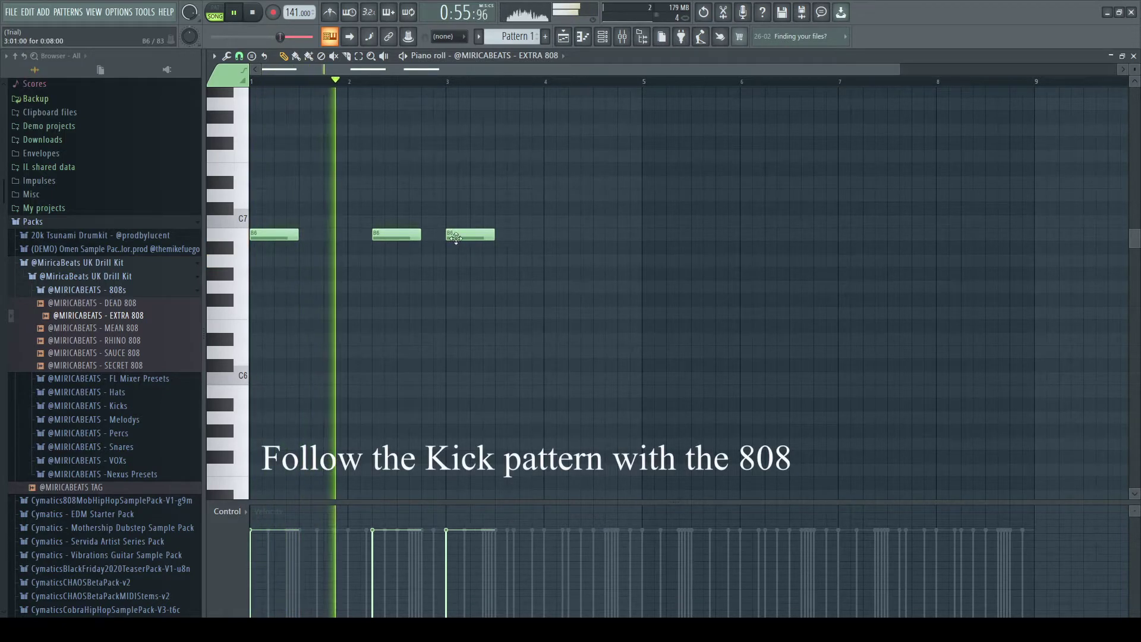
left_click(544, 237)
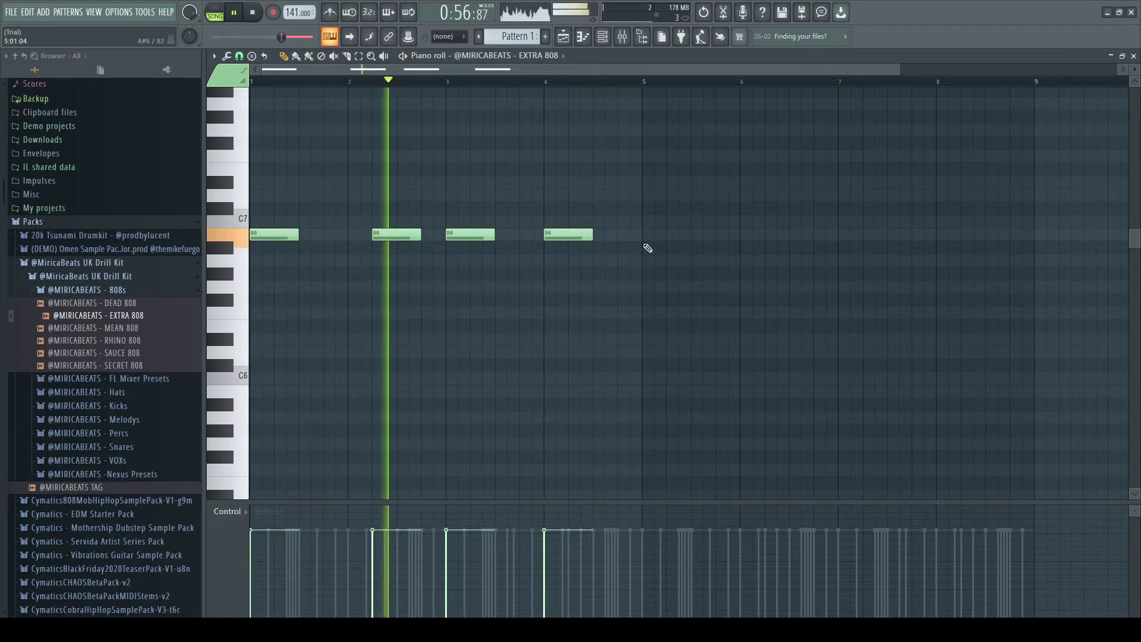
scroll(632, 247, "up", 1)
- Make the bar 4 808 note a 4-step note starting on beat 2, and follow it with four 2-step B6 notes
mouse_move(593, 269)
left_mouse_down()
mouse_move(617, 272)
mouse_move(593, 273)
mouse_move(604, 274)
left_mouse_up()
left_click(613, 272)
mouse_move(616, 274)
left_mouse_down()
mouse_move(600, 276)
mouse_move(622, 275)
left_mouse_up()
left_click(611, 274)
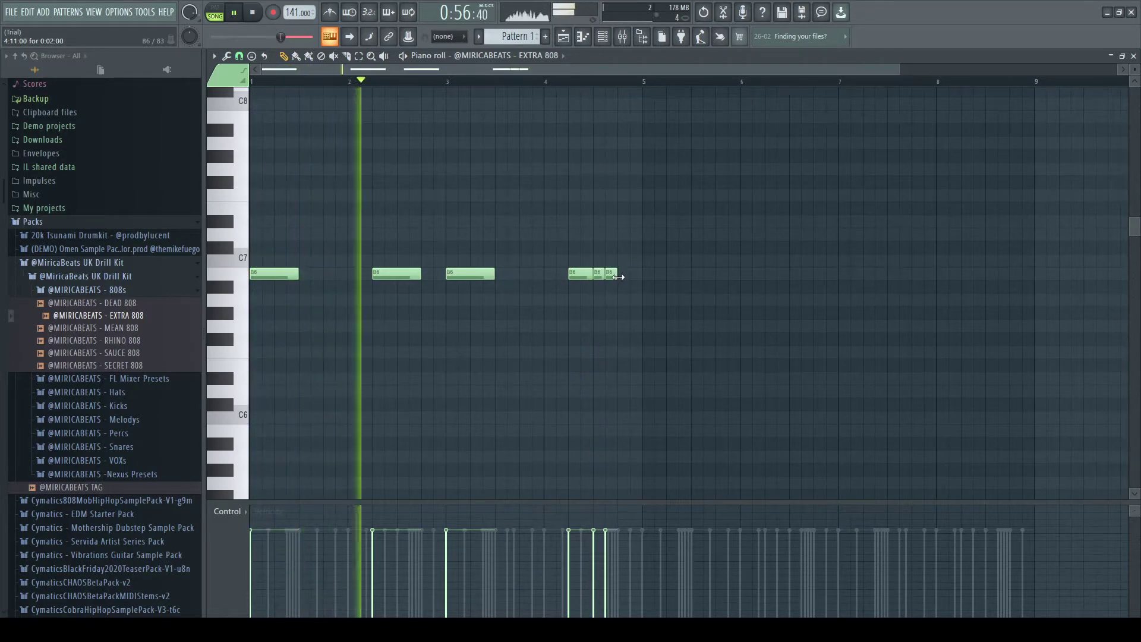
left_click(623, 274)
left_click(635, 274)
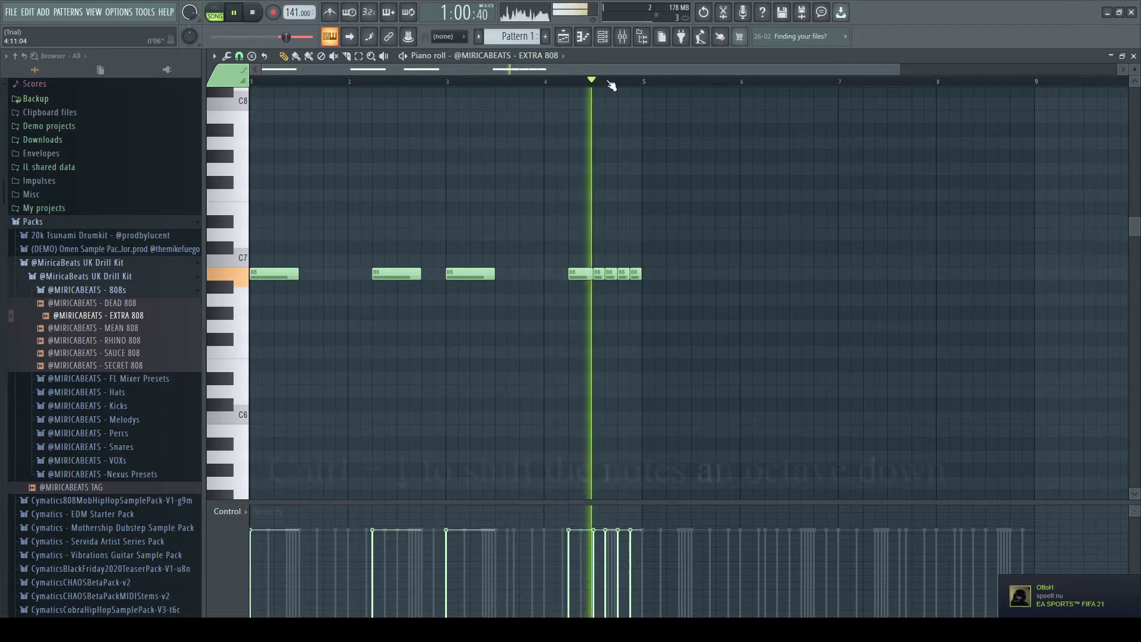
- Try a 2-step C#7 note above the bar 4 roll, starting on step 9
scroll(601, 142, "up", 2)
key("space")
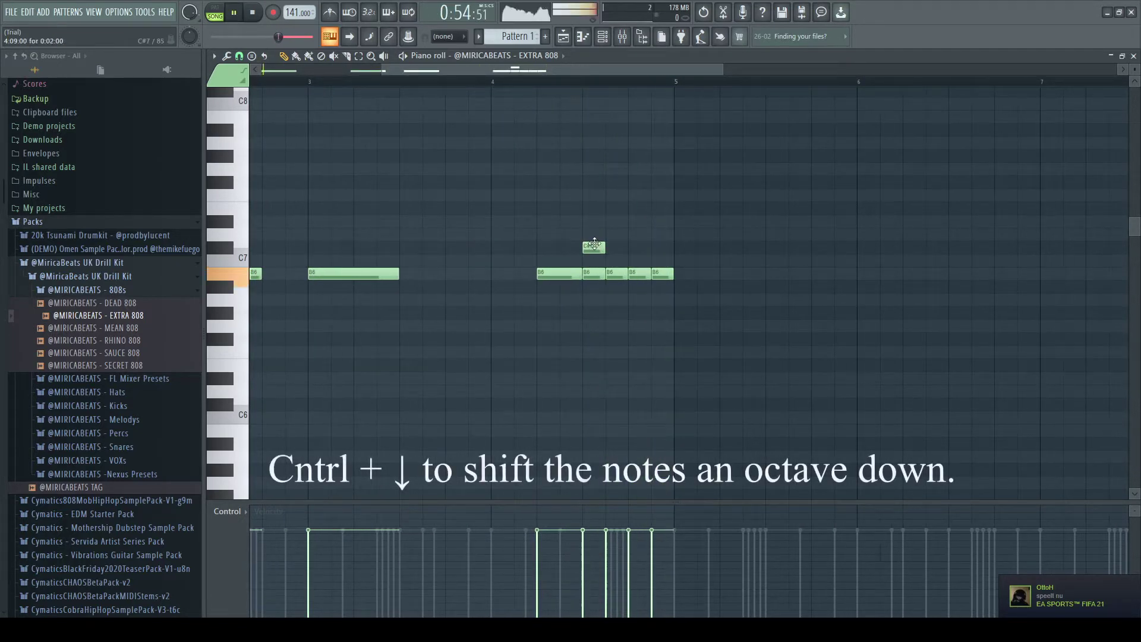
double_click(587, 203)
left_click(647, 233)
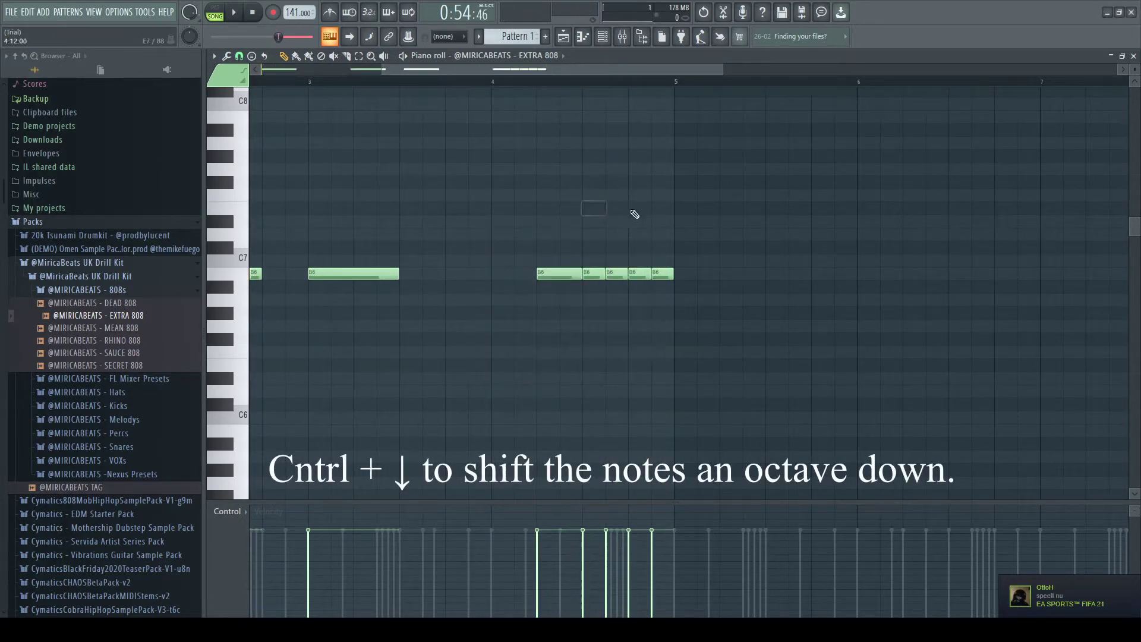
- Shift all the 808 notes down two octaves to B4
scroll(448, 83, "down", 3)
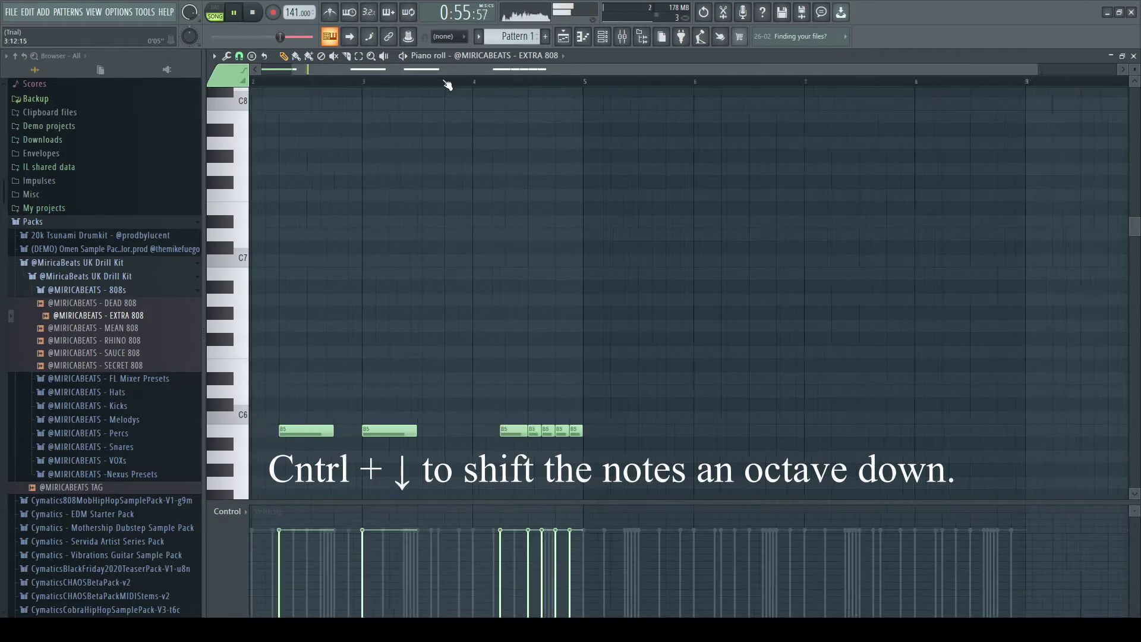
scroll(472, 162, "down", 3)
scroll(472, 161, "up", 2)
key("ctrl+Down")
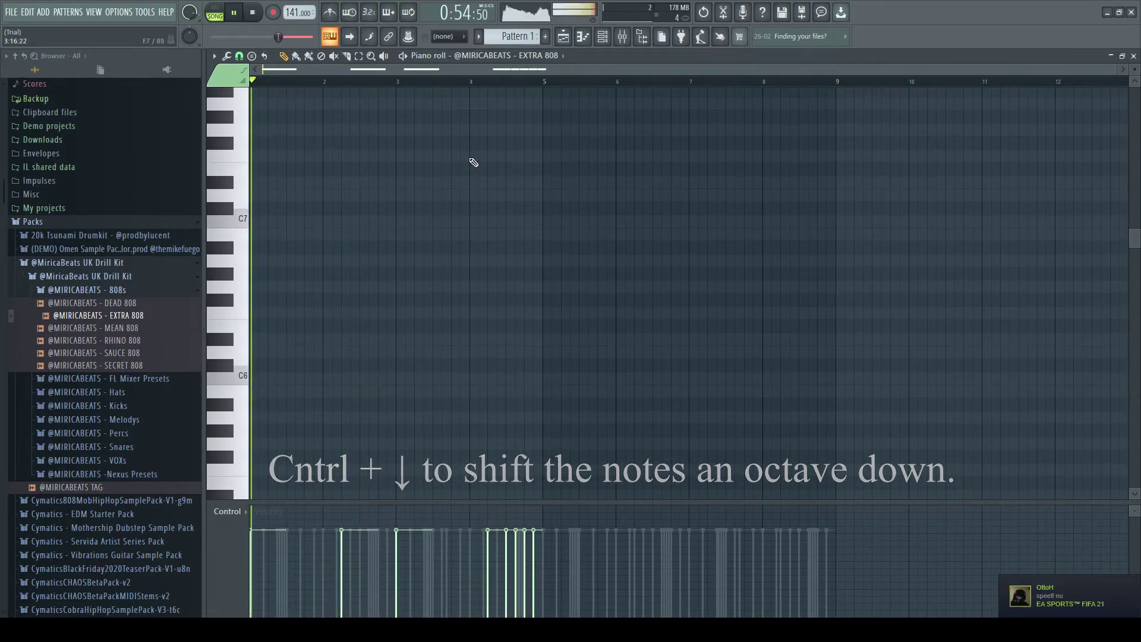
scroll(472, 163, "down", 3)
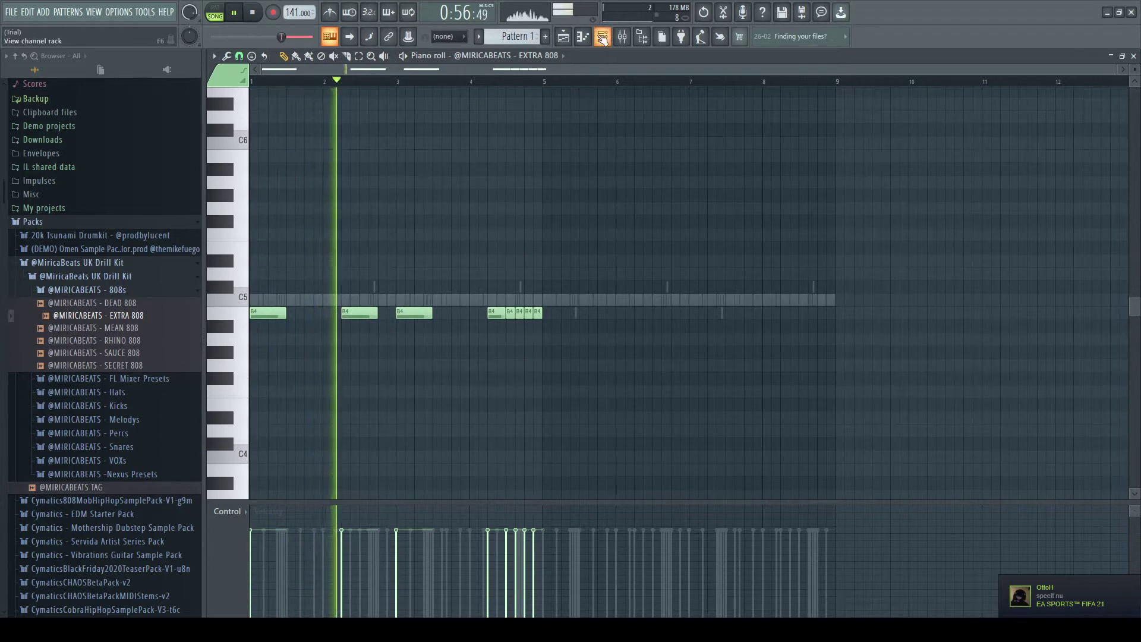
- Audition the 808 notes one semitone higher on C5 in pattern mode, and return them to B4
key("shift+Up")
key("space")
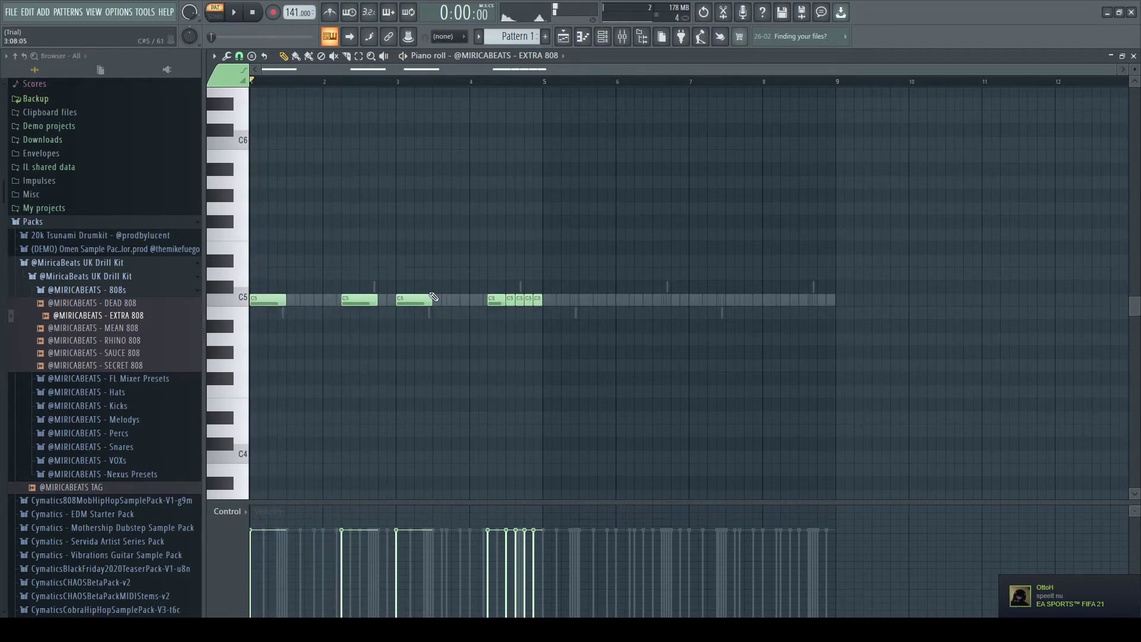
key("space")
key("shift+Down")
key("space")
key("space")
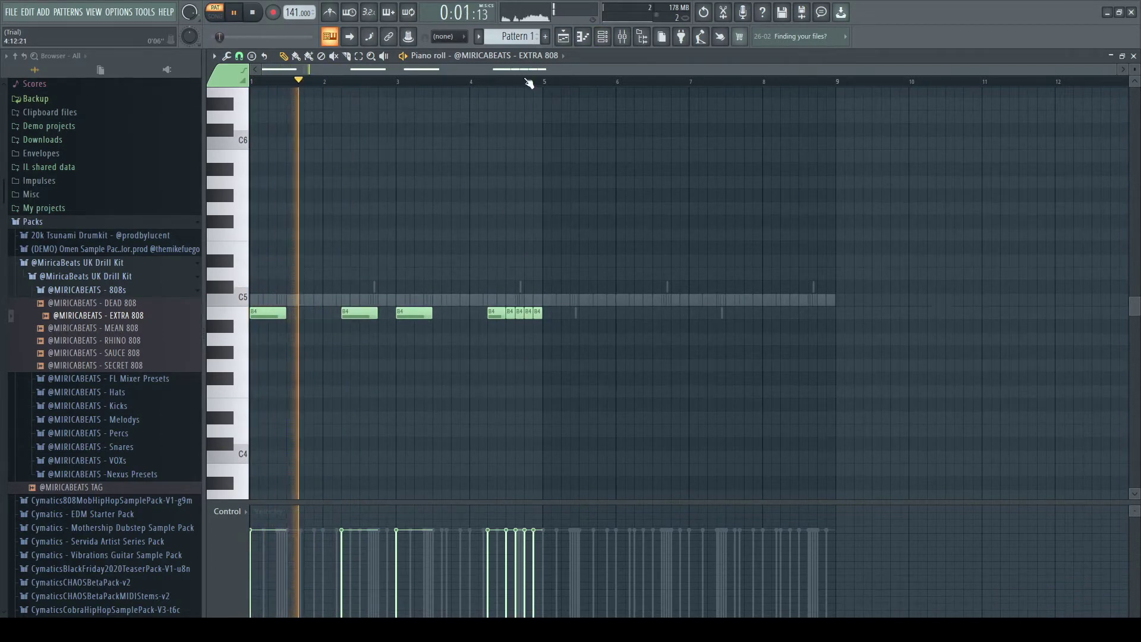
- Add a 4-step B4 note at the start of bar 2 and turn it into a slide note
scroll(443, 86, "up", 2)
scroll(363, 84, "up", 3)
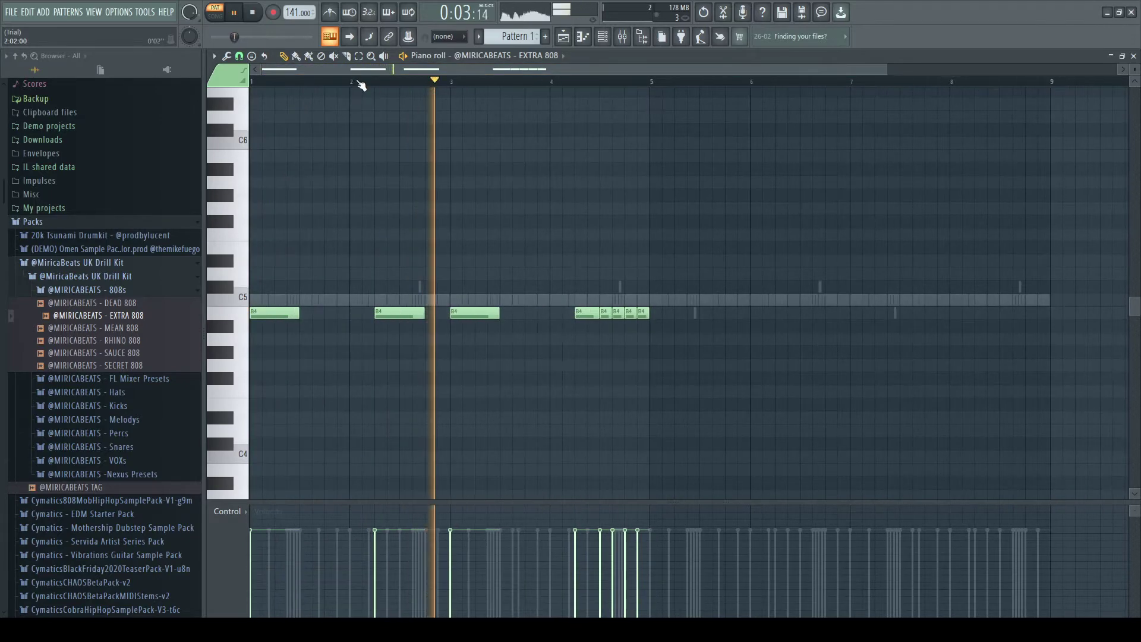
key("space")
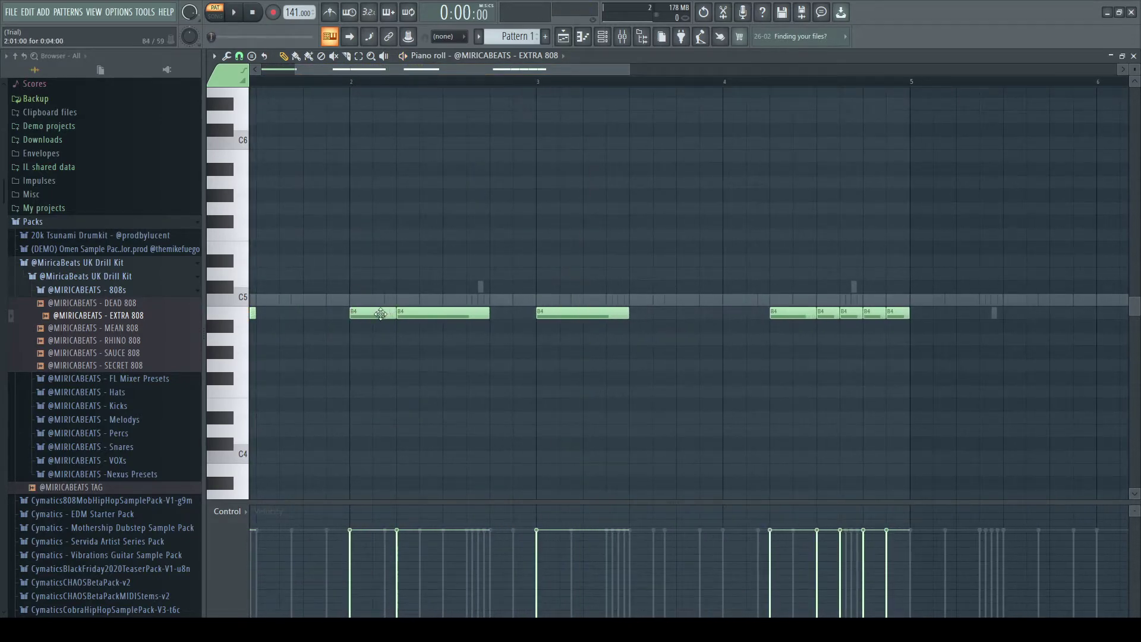
double_click(380, 314)
left_click(633, 383)
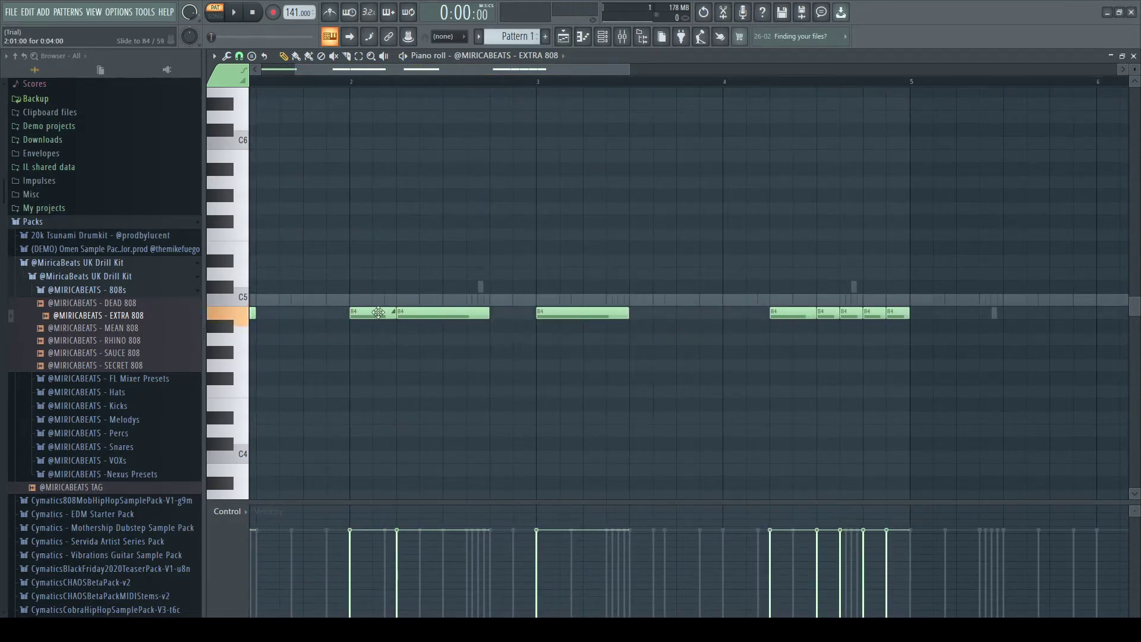
- Add a 4-step non-slide note at minimum velocity and place it over the B4 slide note at the start of bar 2
double_click(384, 274)
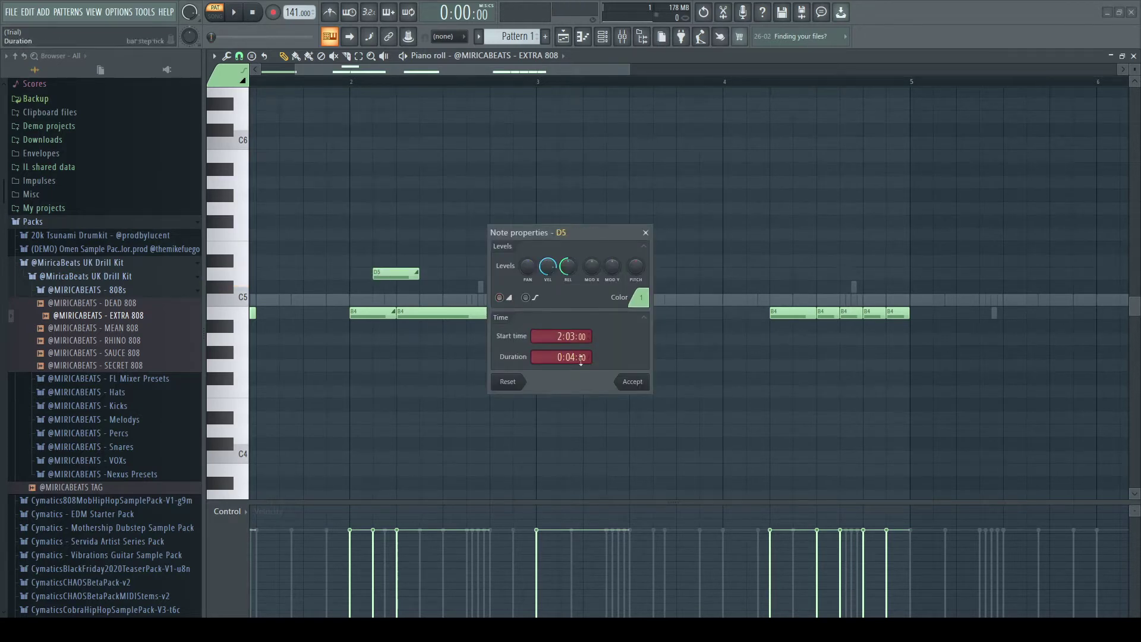
left_click(632, 382)
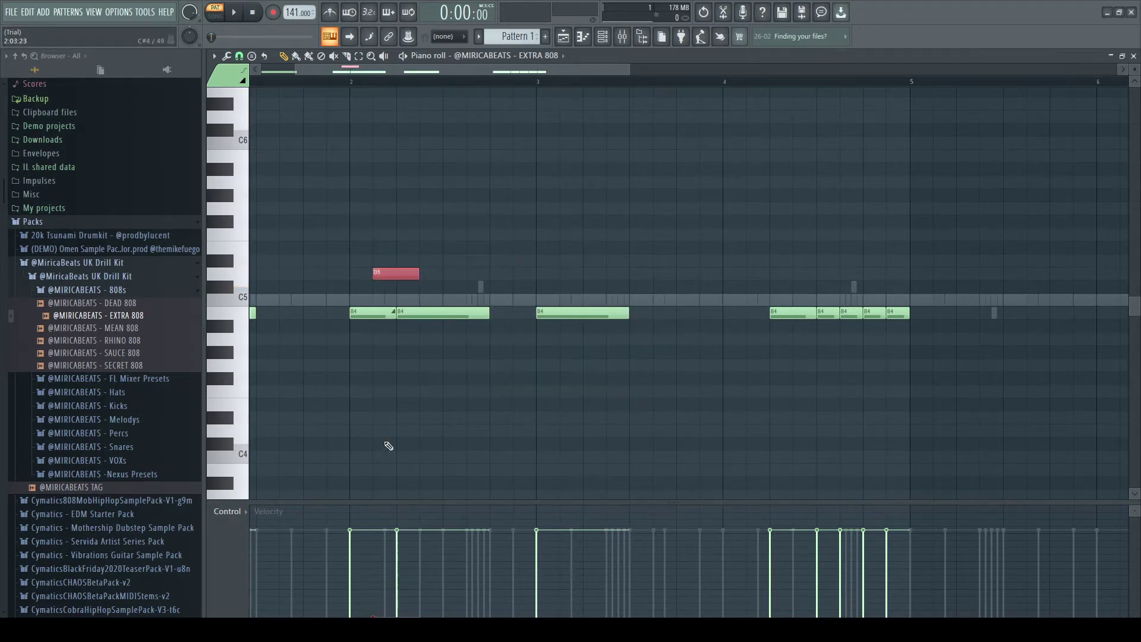
scroll(364, 89, "down", 3)
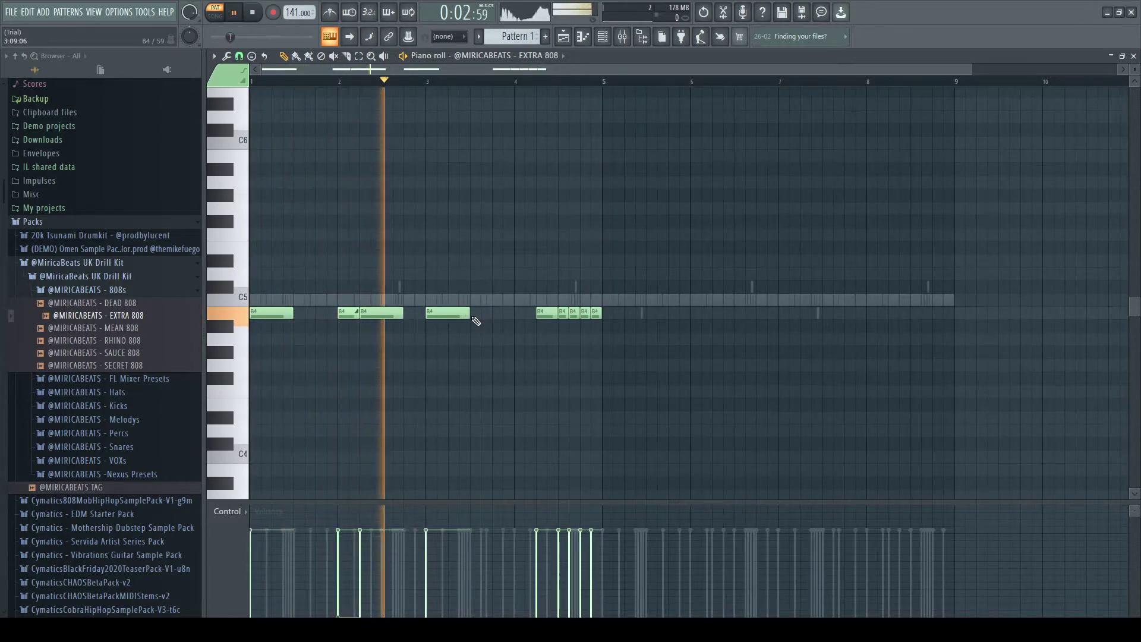
- Add three one-step D5 slide notes above the first three short B4 notes in the second half of bar 4
scroll(596, 101, "up", 4)
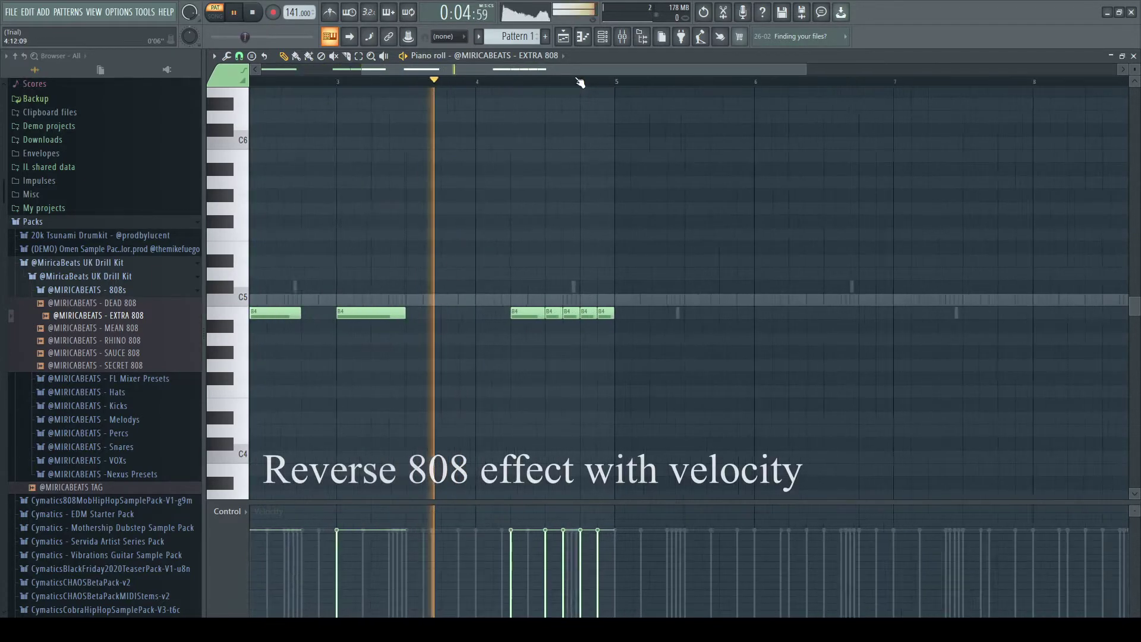
left_click(251, 56)
left_click(274, 194)
key("space")
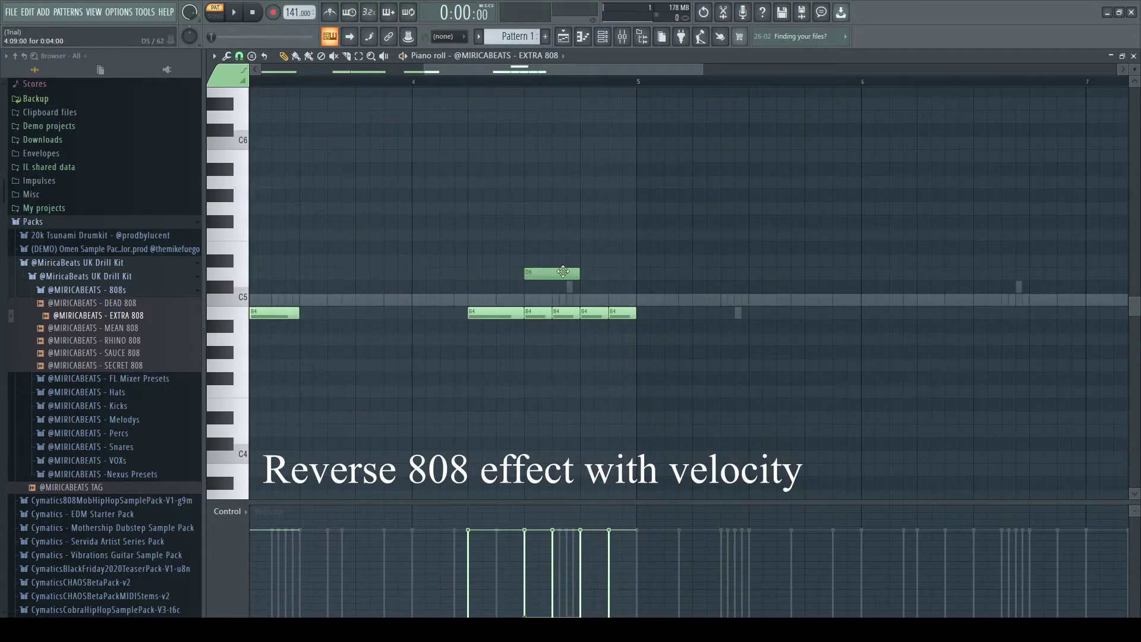
double_click(530, 273)
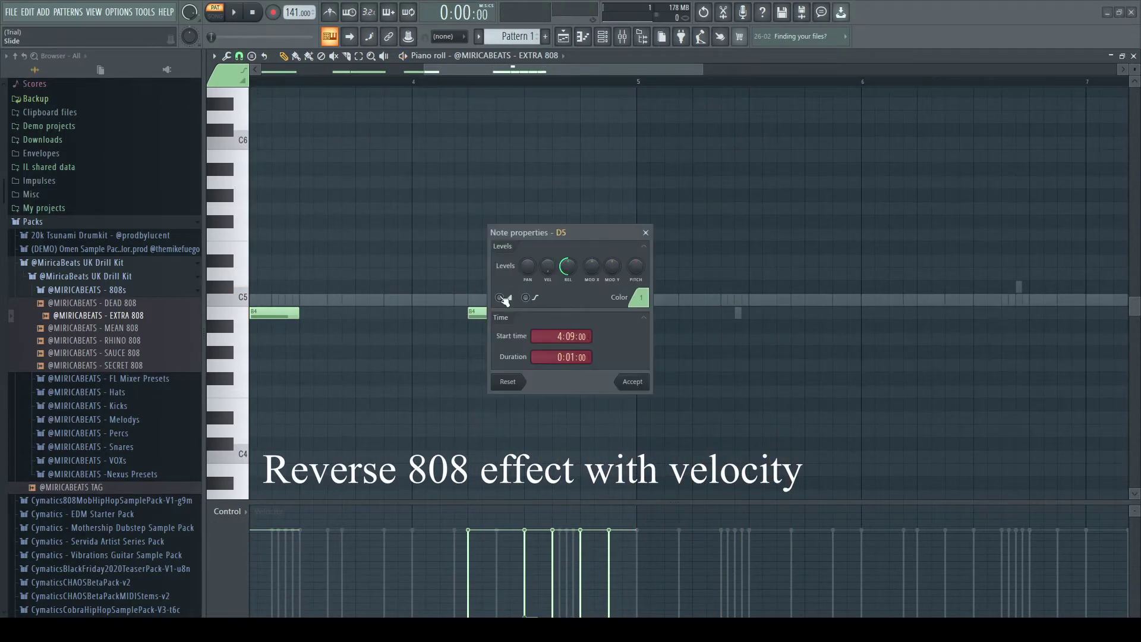
left_click(633, 380)
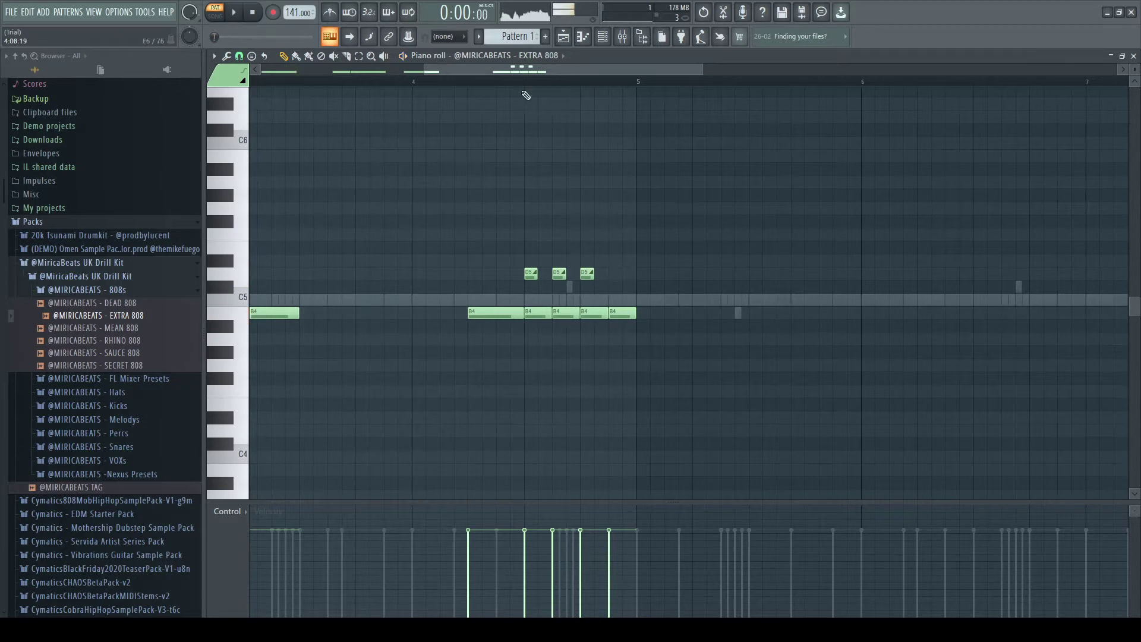
- Audition bar 4 and raise its first slide note to B5 and its second slide note to D6
left_click(416, 83)
key("space")
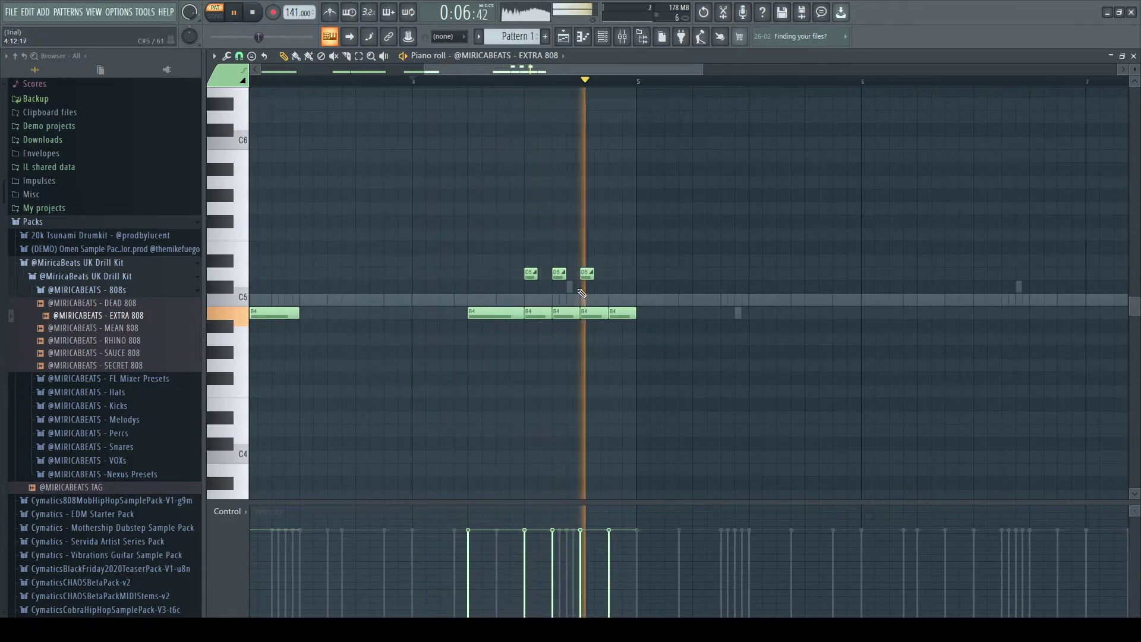
key("space")
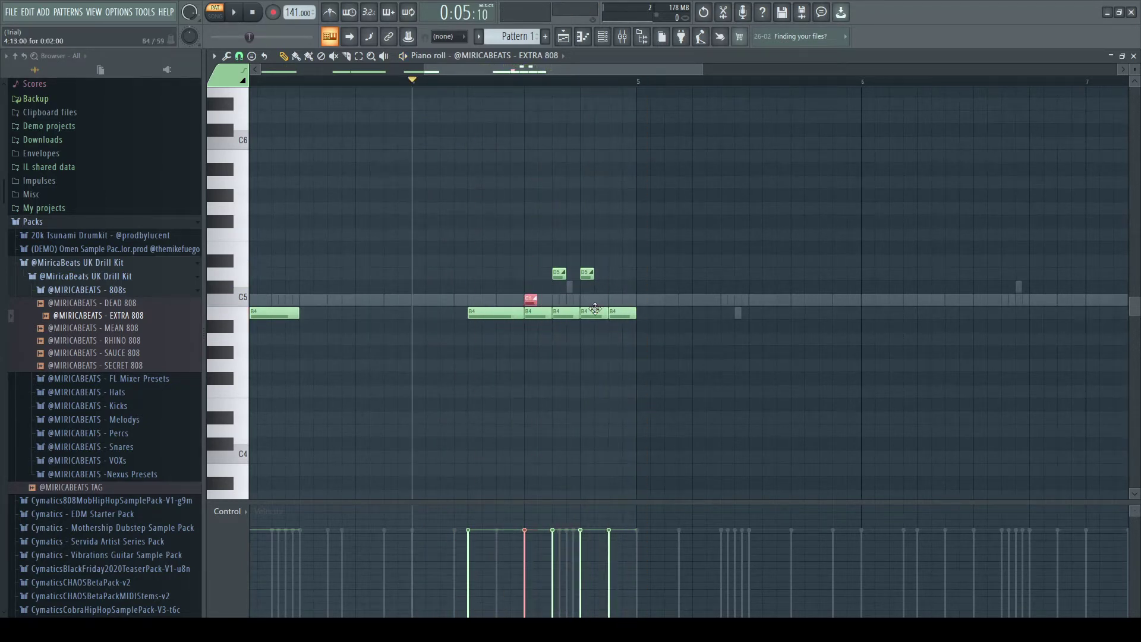
key("space")
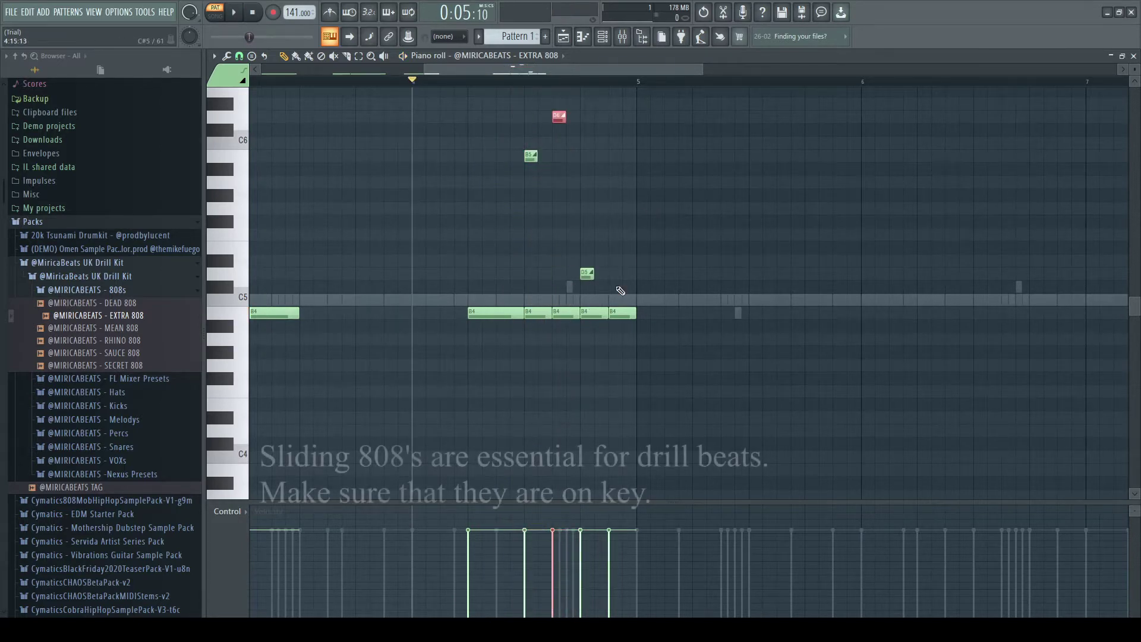
key("space")
- Try the third slide note of bar 4 on B5 and audition the phrase
mouse_move(587, 273)
left_mouse_down()
mouse_move(587, 299)
mouse_move(588, 155)
left_mouse_up()
key("space")
key("space")
scroll(630, 349, "up", 3)
left_click(560, 287)
right_click(559, 287)
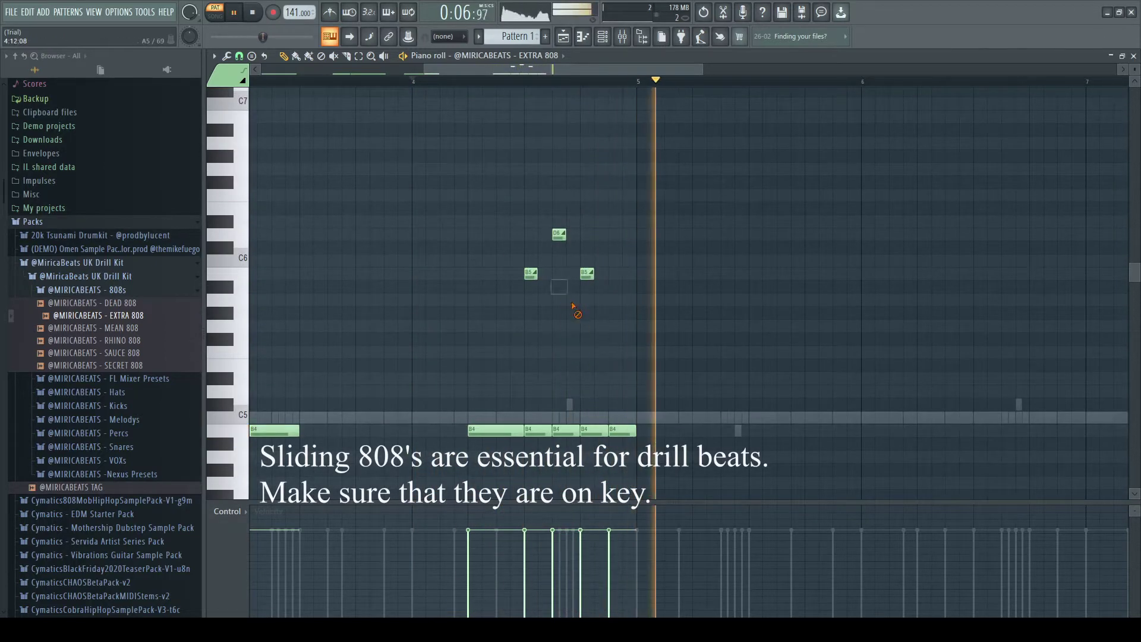
- Raise the third slide note to B6, audition it, and rearrange the bar 4 slides to run B5, B6, D6
key("space")
key("space")
left_click(587, 274)
key("space")
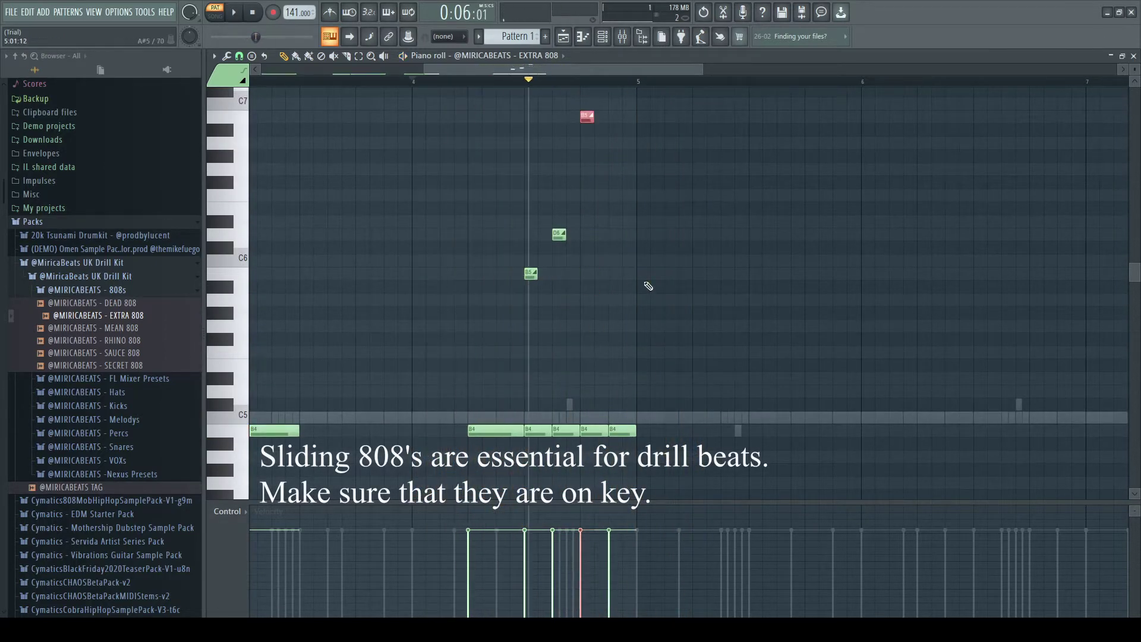
key("space")
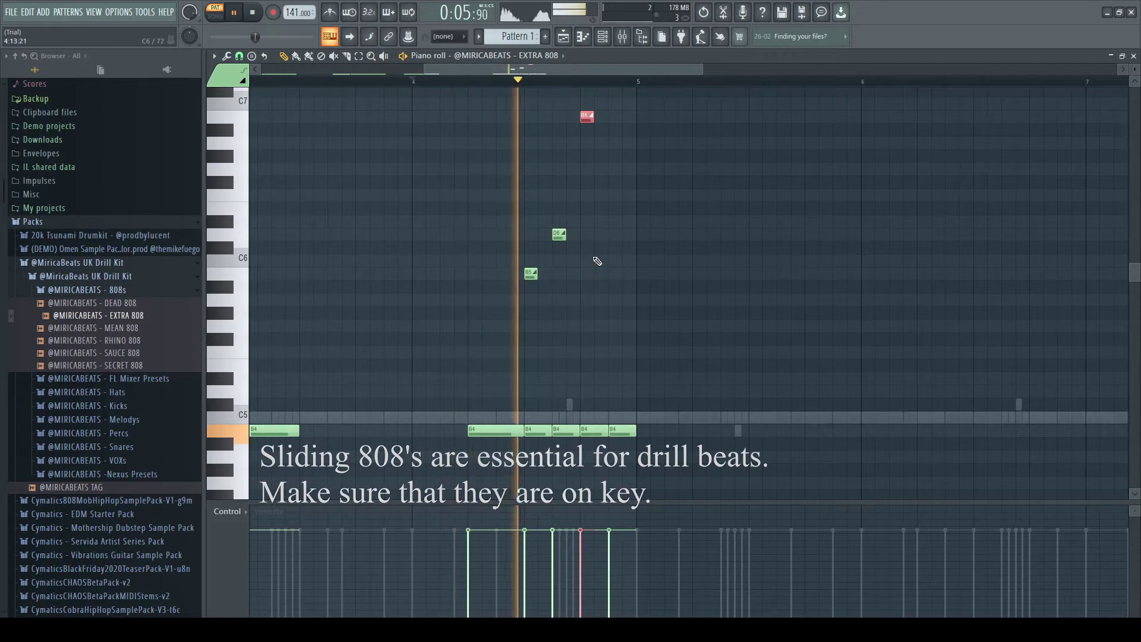
key("space")
left_click_drag(590, 257, 554, 229)
key("space")
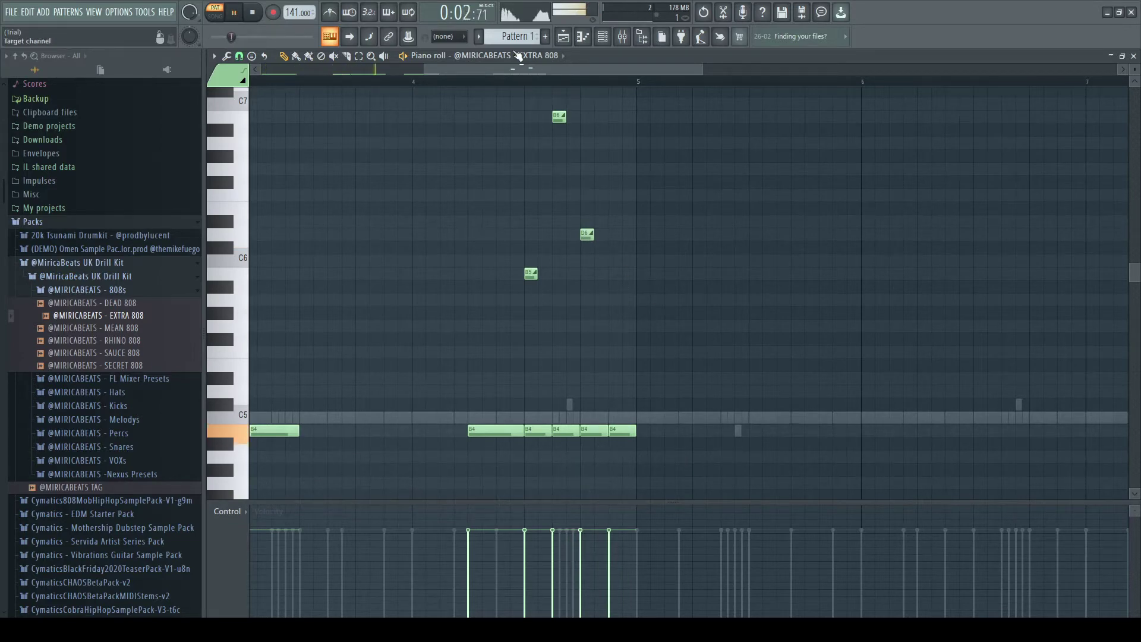
- Duplicate the complete four-bar 808 pattern, including its slide notes, into bars 5 to 8
scroll(537, 85, "down", 4)
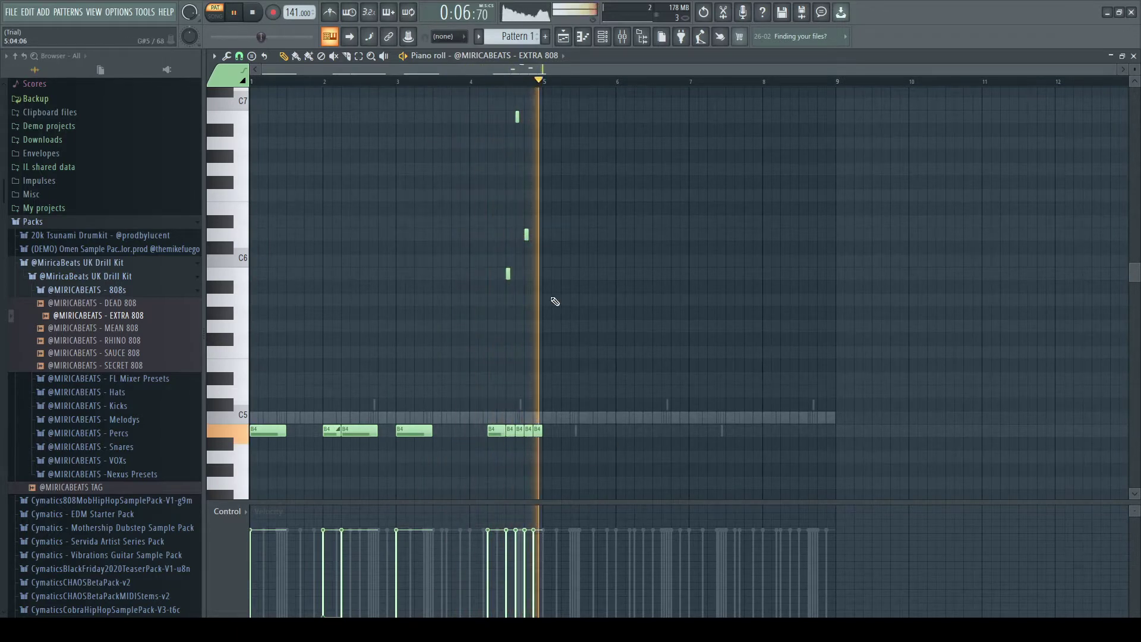
key("space")
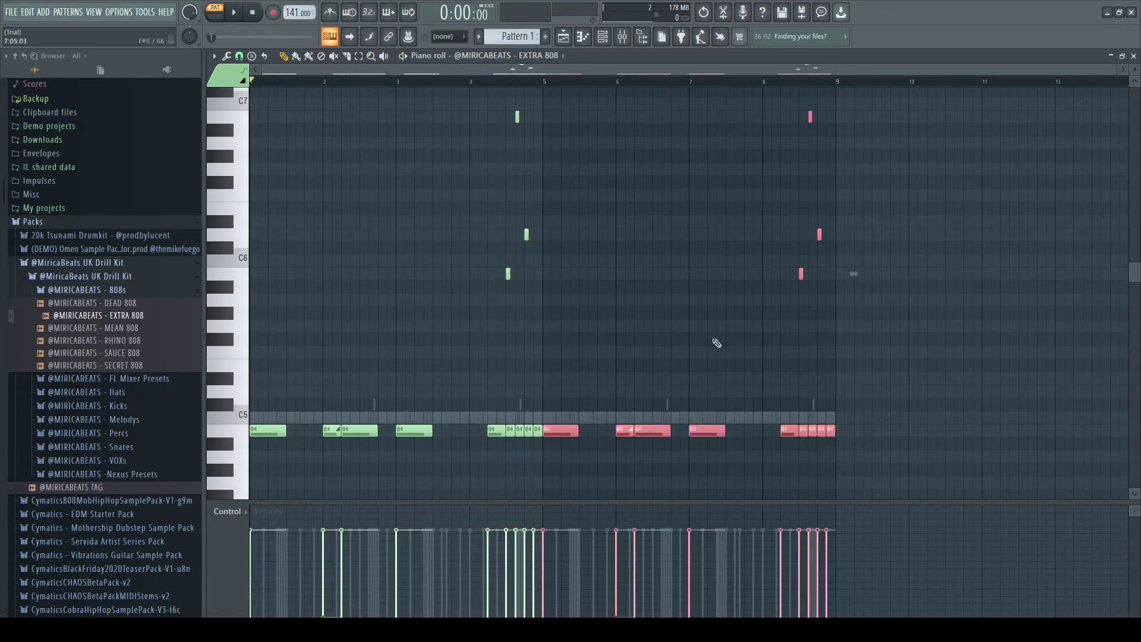
key("space")
- Rearrange the three slide notes in bar 8 to descend F6, D6, B5 and listen through the pattern
scroll(783, 178, "up", 4)
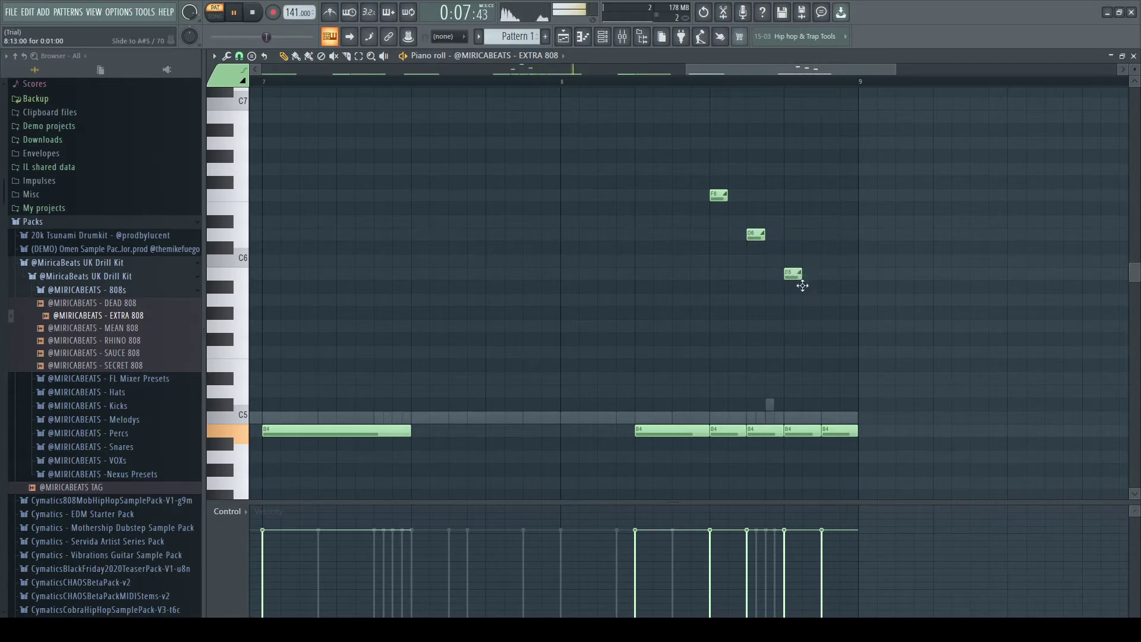
scroll(786, 107, "down", 3)
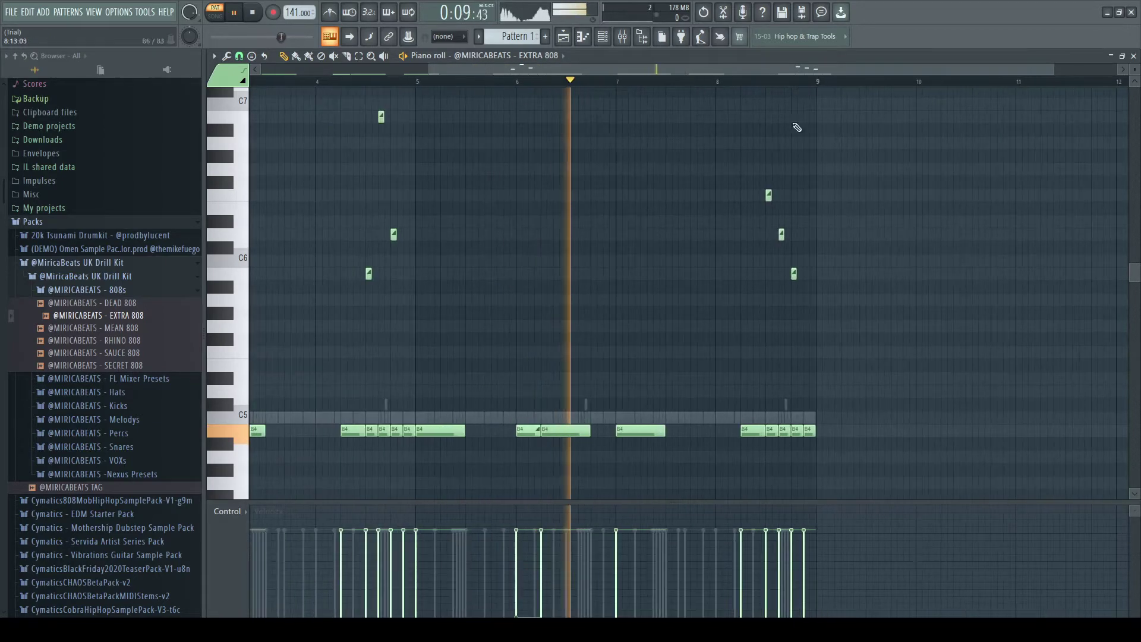
scroll(829, 87, "up", 3)
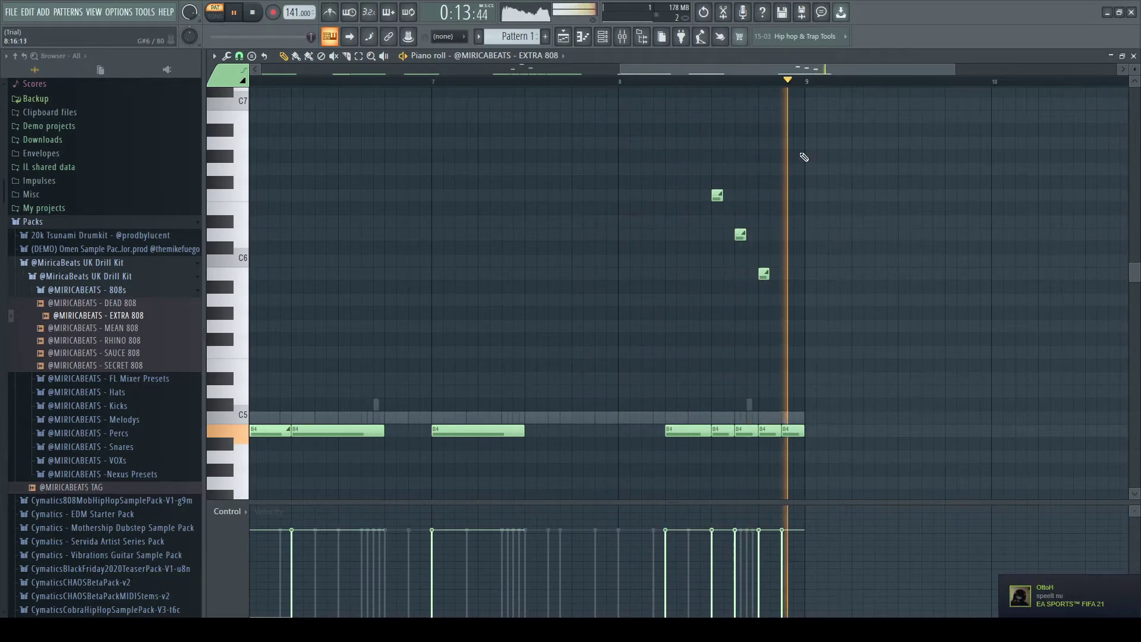
scroll(822, 89, "down", 5)
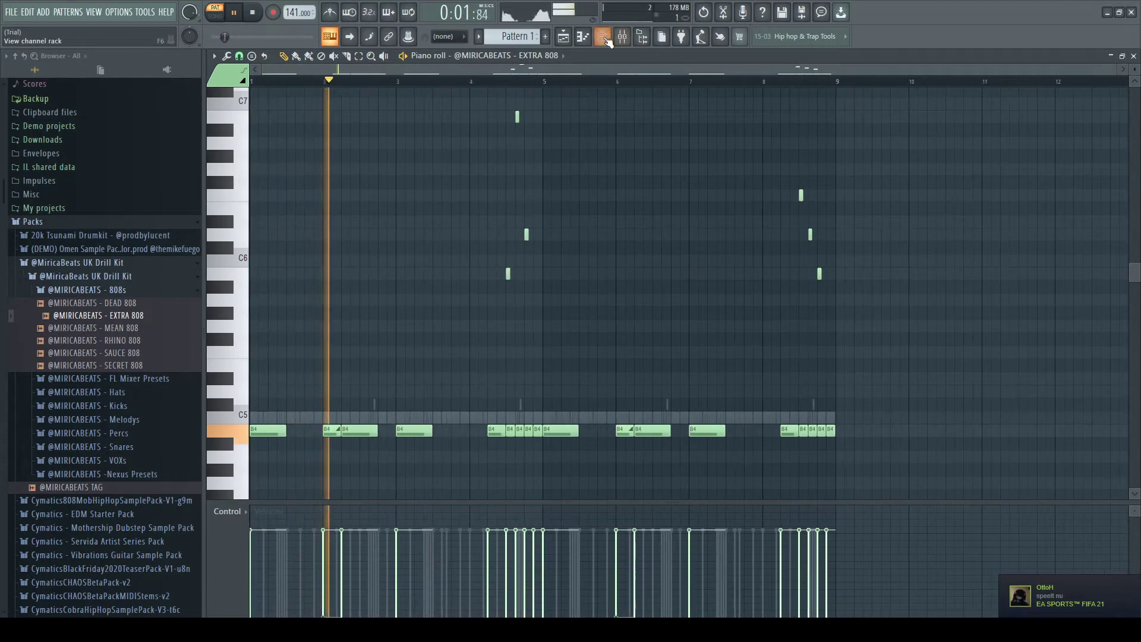
- Add the Perc "5" sample and the Fx "4" sample from the WOO drum kit as new channels
left_click(603, 37)
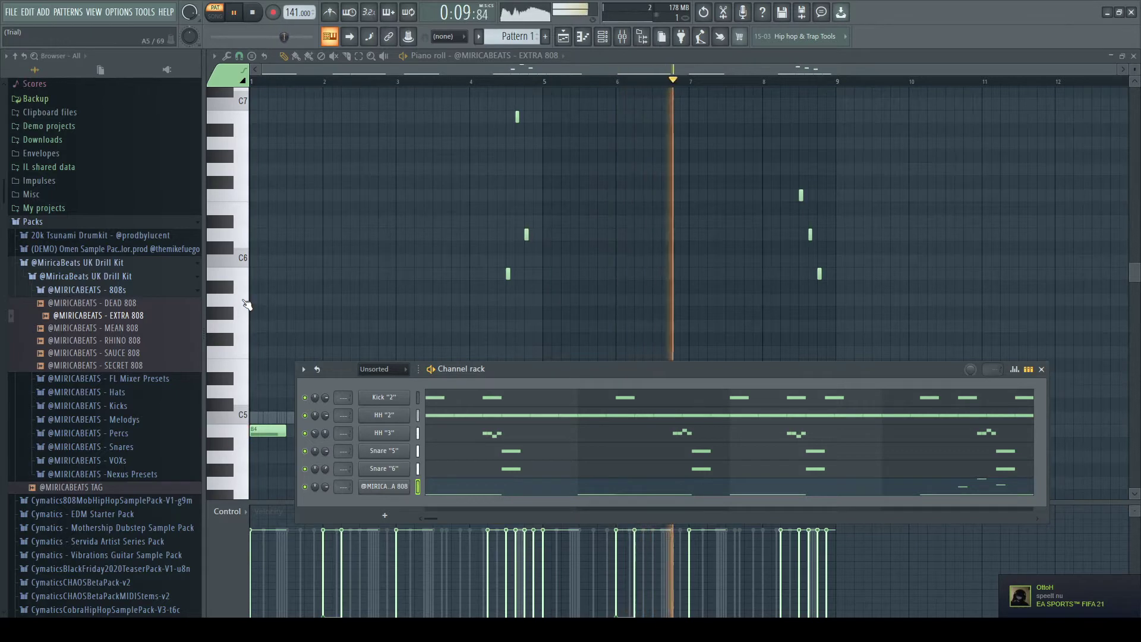
key("space")
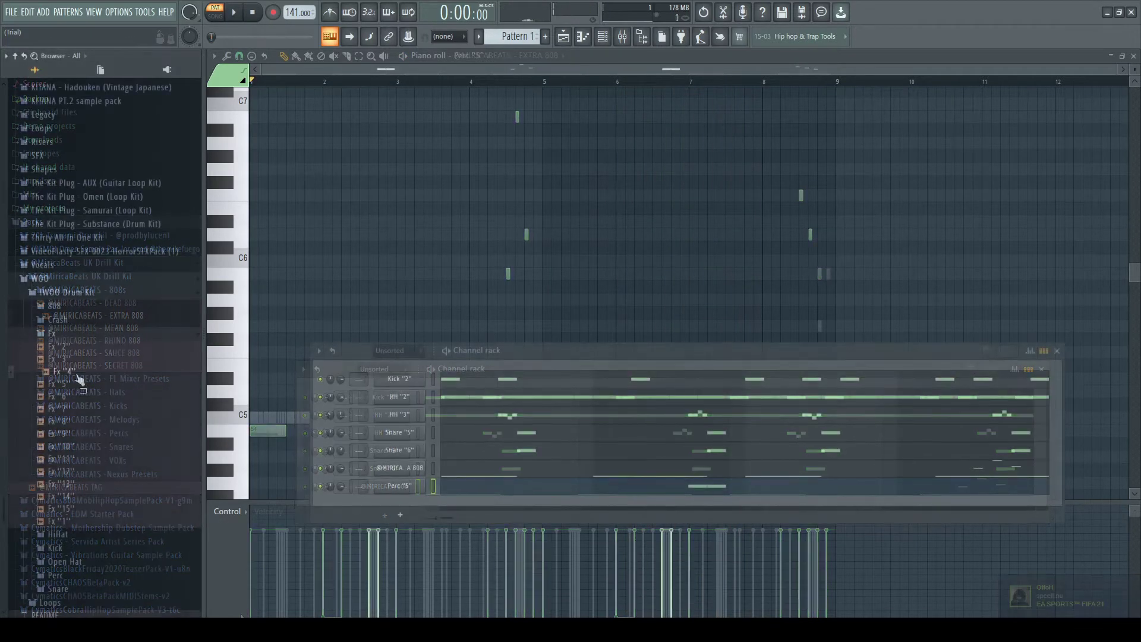
left_click_drag(64, 371, 436, 504)
key("space")
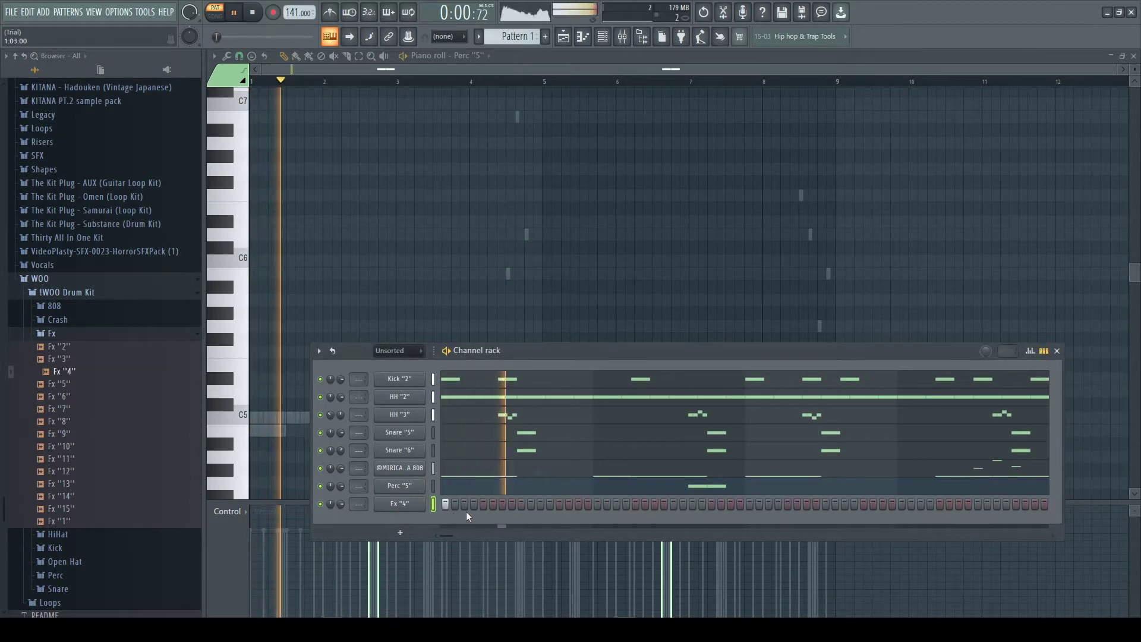
- Place Fx "4" hits on steps 1, 9, 17 and 25 of the pattern
left_click(484, 504)
left_click(522, 504)
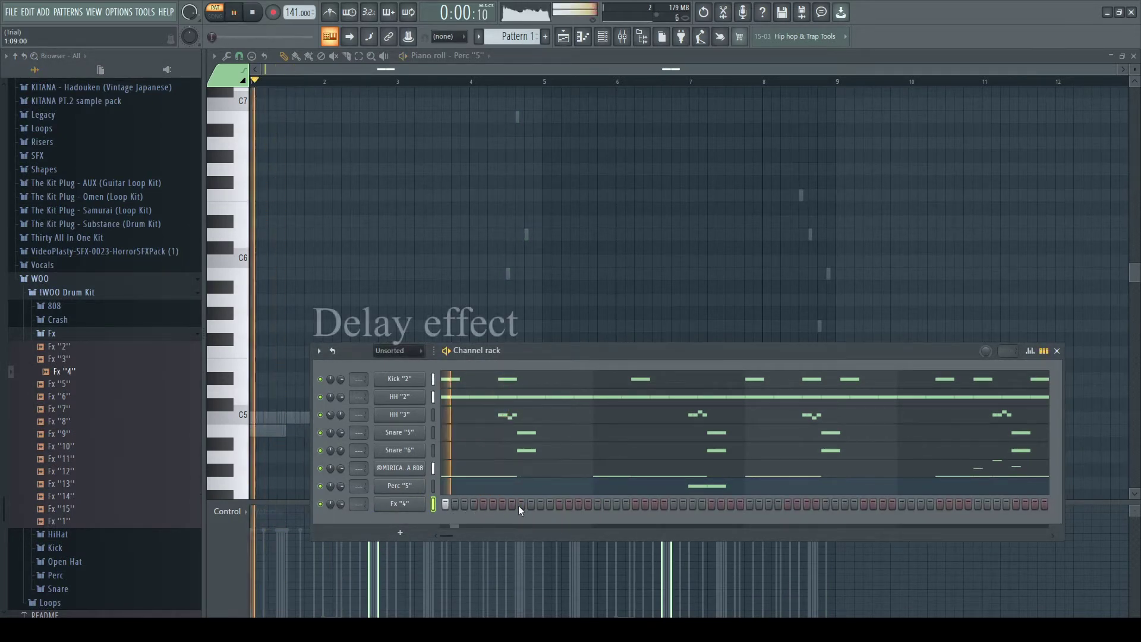
left_click(597, 504)
left_click(673, 505)
- Lower the velocities of the four Fx "4" hits progressively to create a fading delay effect
left_click(582, 37)
key("space")
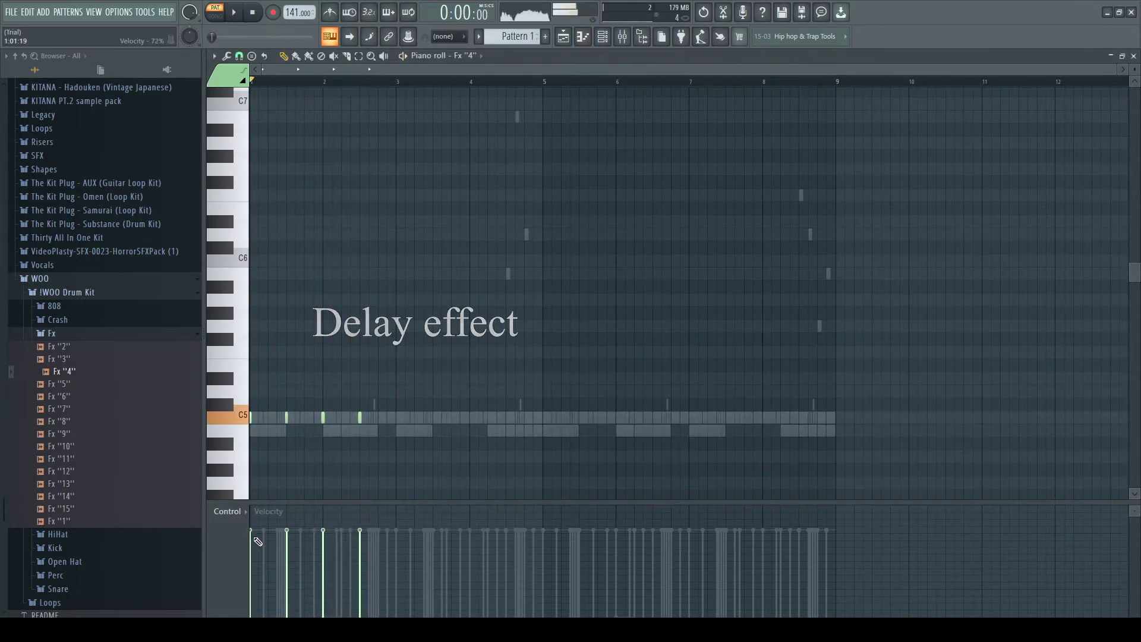
key("space")
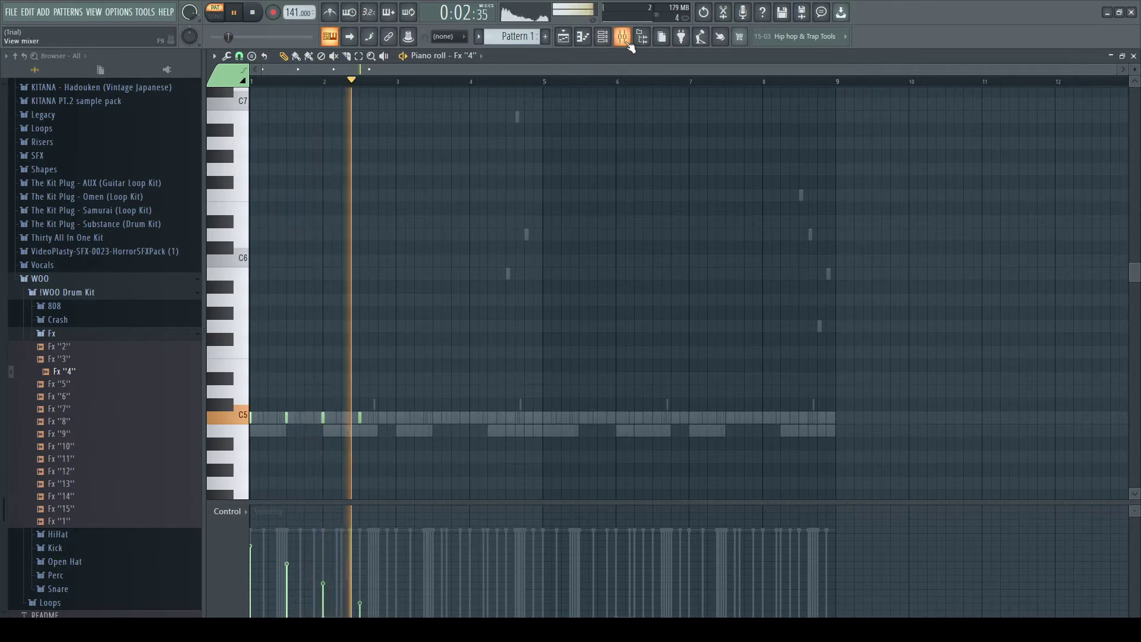
- Review the channels during playback and lengthen the four Fx "4" notes to two steps each
left_click(603, 38)
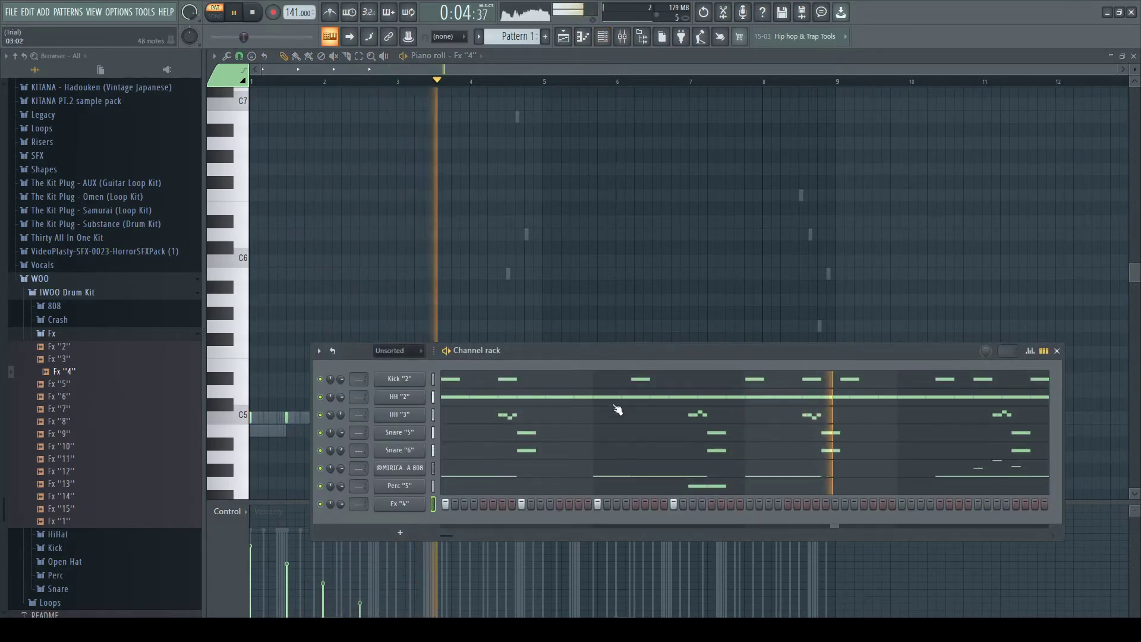
key("space")
key("space")
left_click(582, 37)
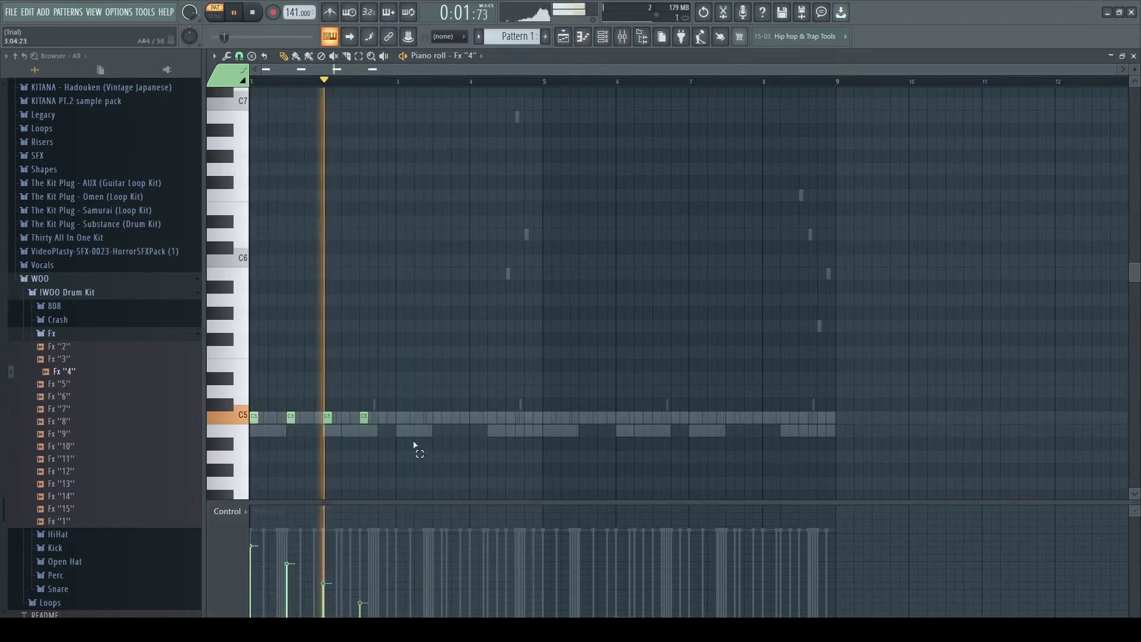
- Try repeating the fading four-note Fx "4" phrase every two bars through bar 8
key("ctrl+a")
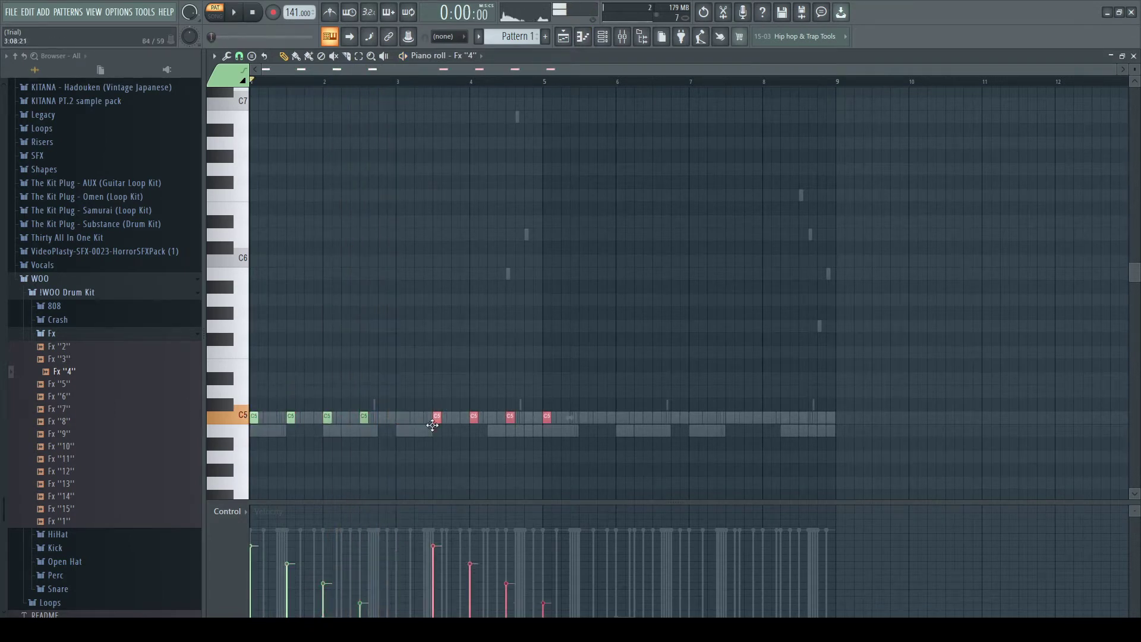
left_click_drag(432, 425, 400, 426)
key("space")
key("ctrl+a")
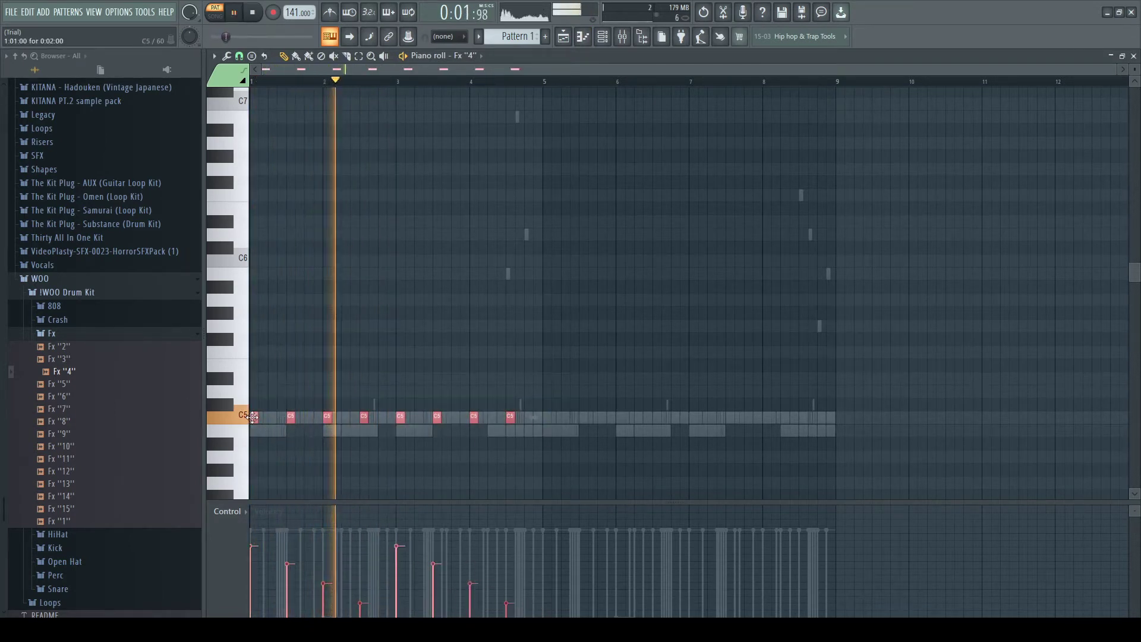
key("ctrl+b")
key("ctrl+d")
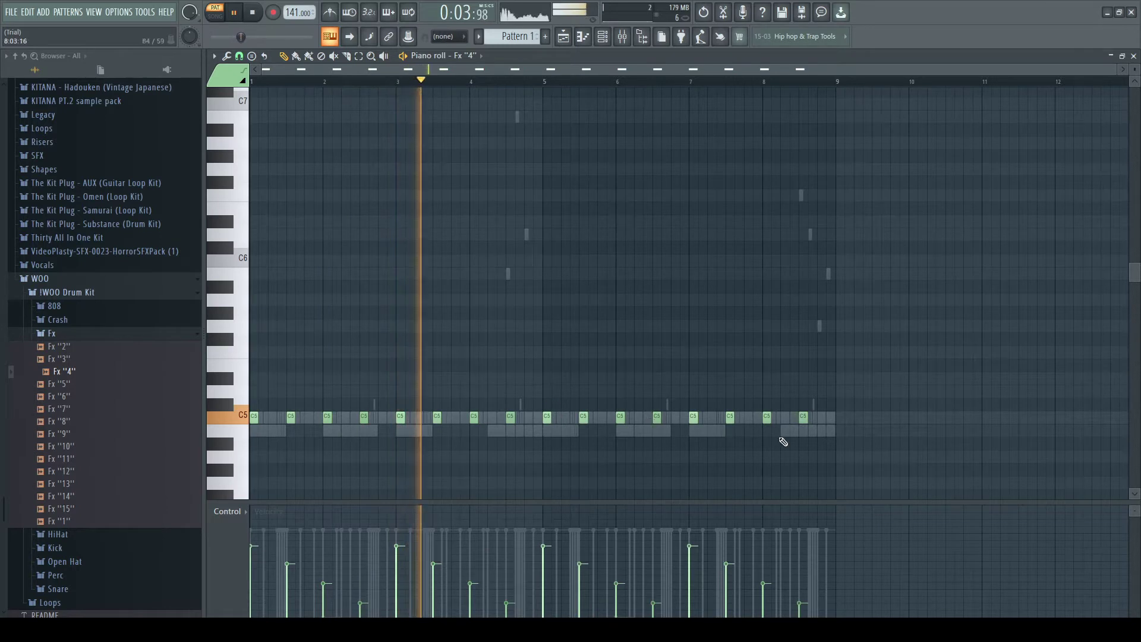
- Delete the Fx "4" copies from bar 3 onward and duplicate the original four notes into bars 5 and 6
left_click_drag(838, 435, 387, 365)
key("Delete")
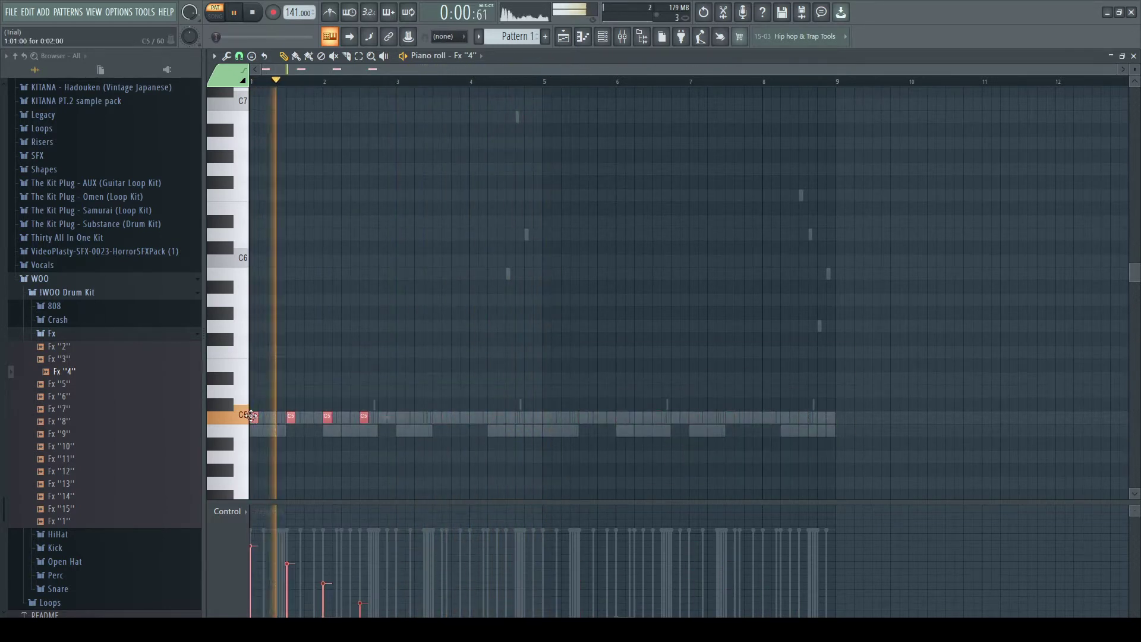
key("ctrl+b")
key("ctrl+d")
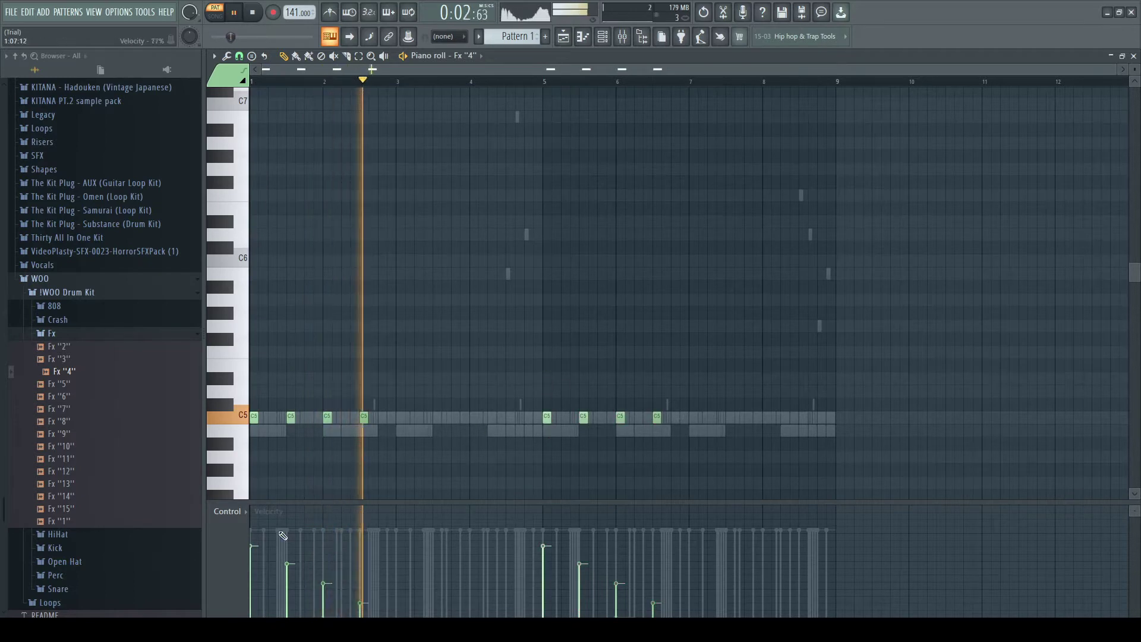
- Add the Fx "6" sample from the WOO Drum Kit as a new channel below Fx "4" and start pattern playback
left_click(602, 36)
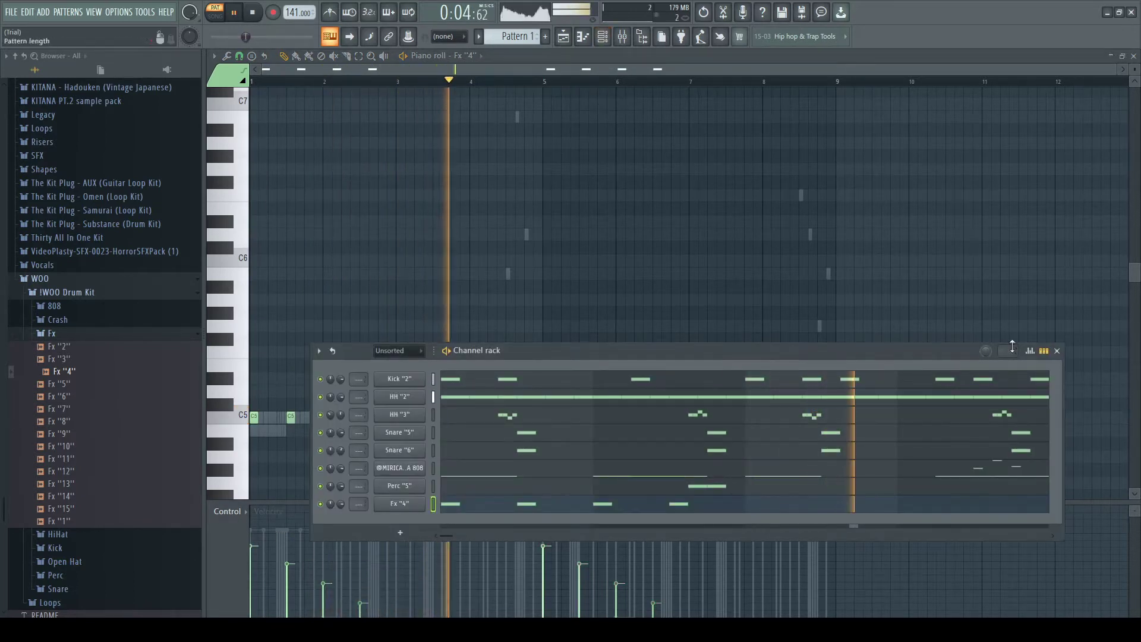
left_click(1058, 351)
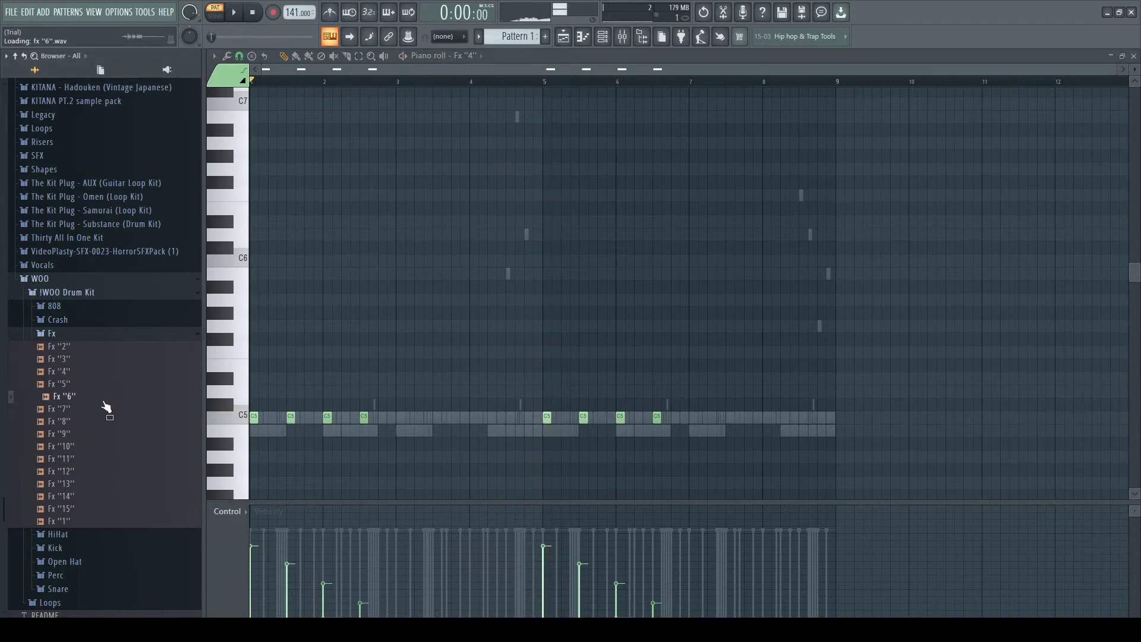
left_click(604, 36)
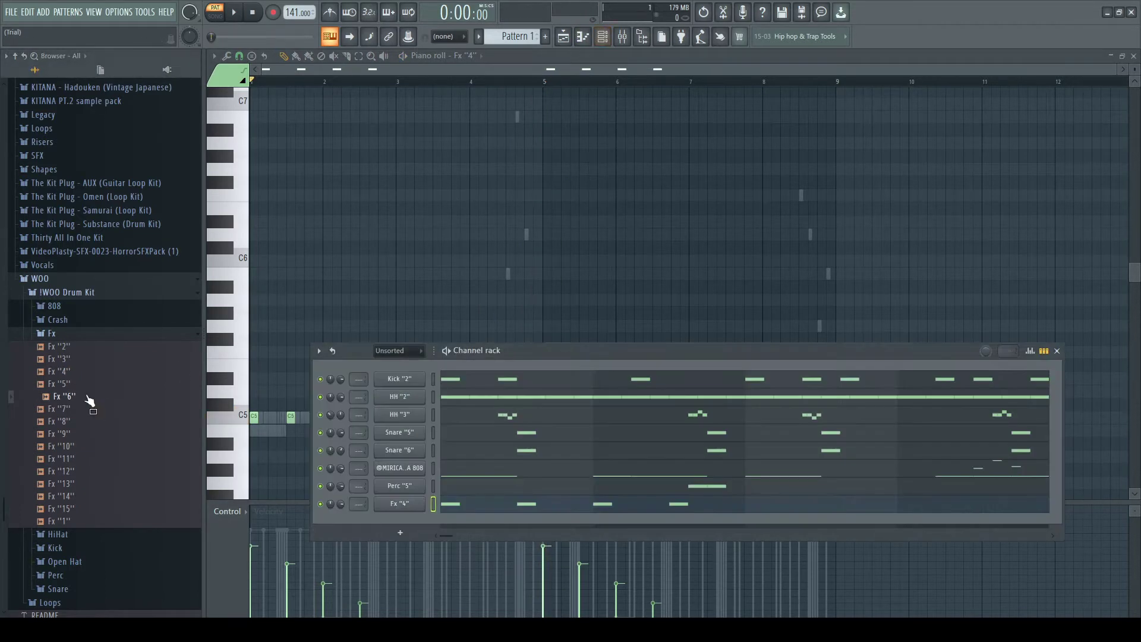
left_click_drag(418, 520, 421, 523)
key("space")
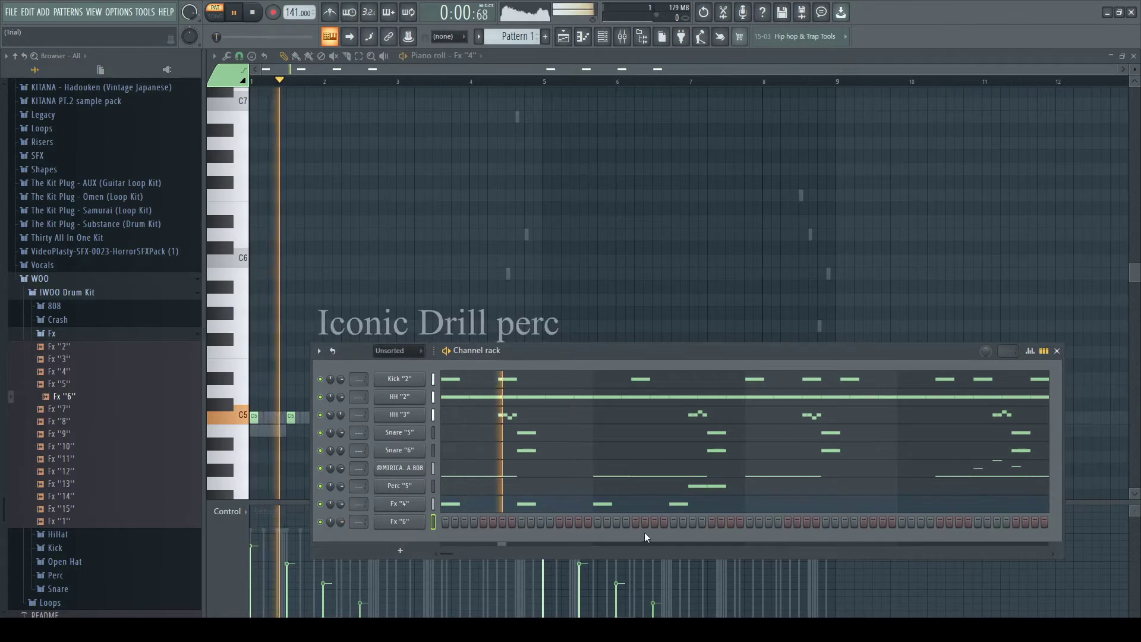
- Place four Fx "6" hits one beat apart, on steps 21, 25, 29 and 33
left_click(674, 522)
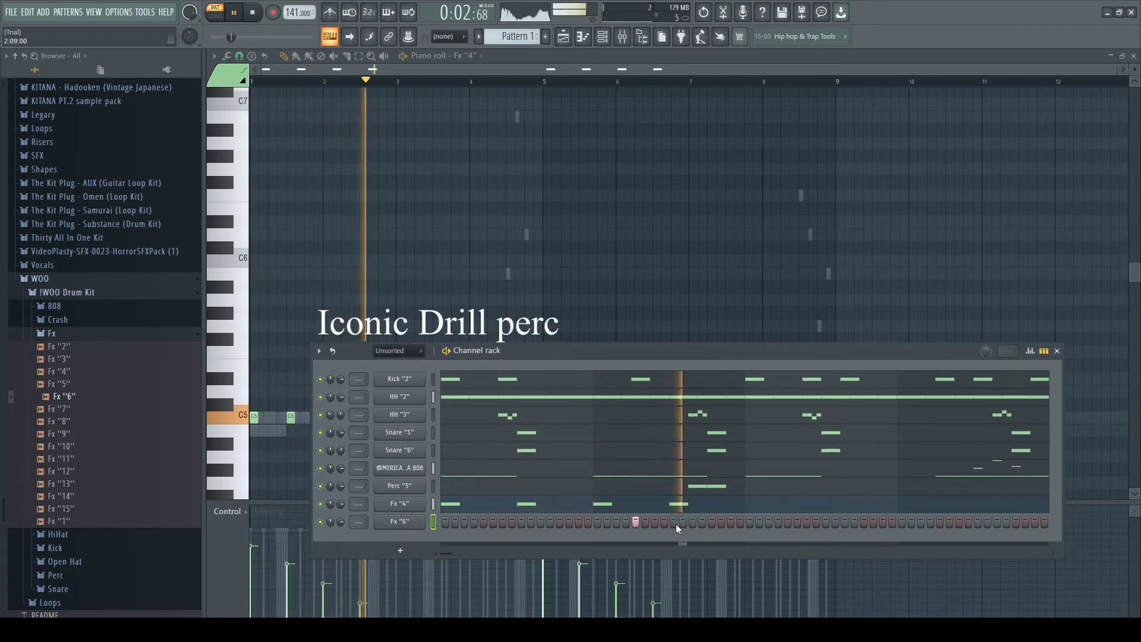
left_click(712, 522)
left_click(721, 522)
right_click(721, 523)
left_click(750, 522)
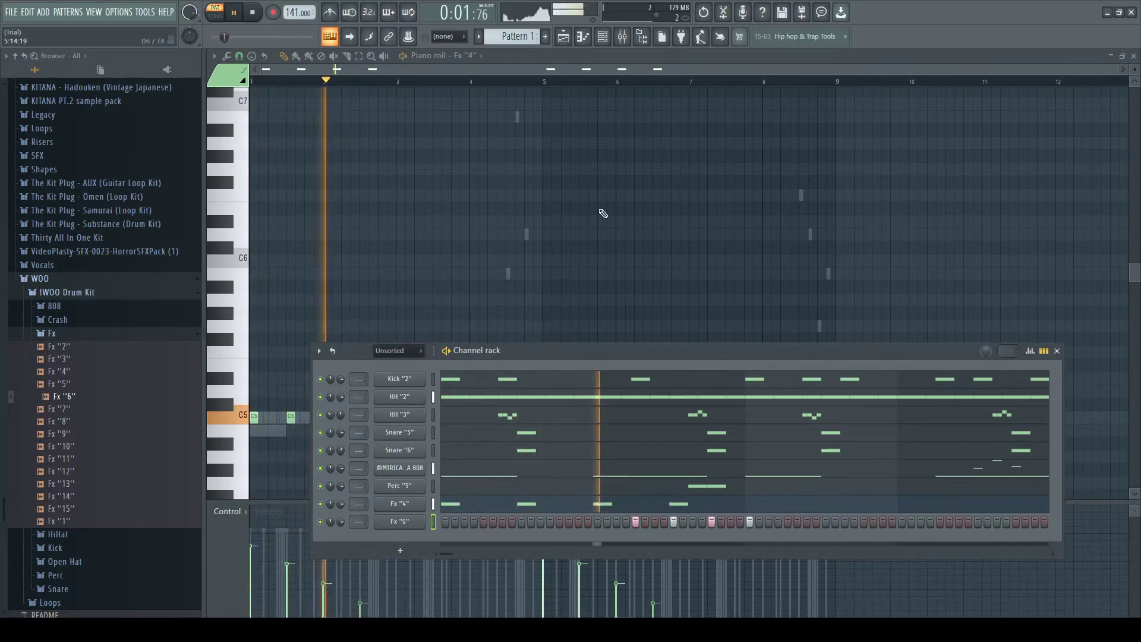
- Lower the four Fx "6" velocities progressively and duplicate the fading phrase four bars on, starting in bar 6
left_click(583, 36)
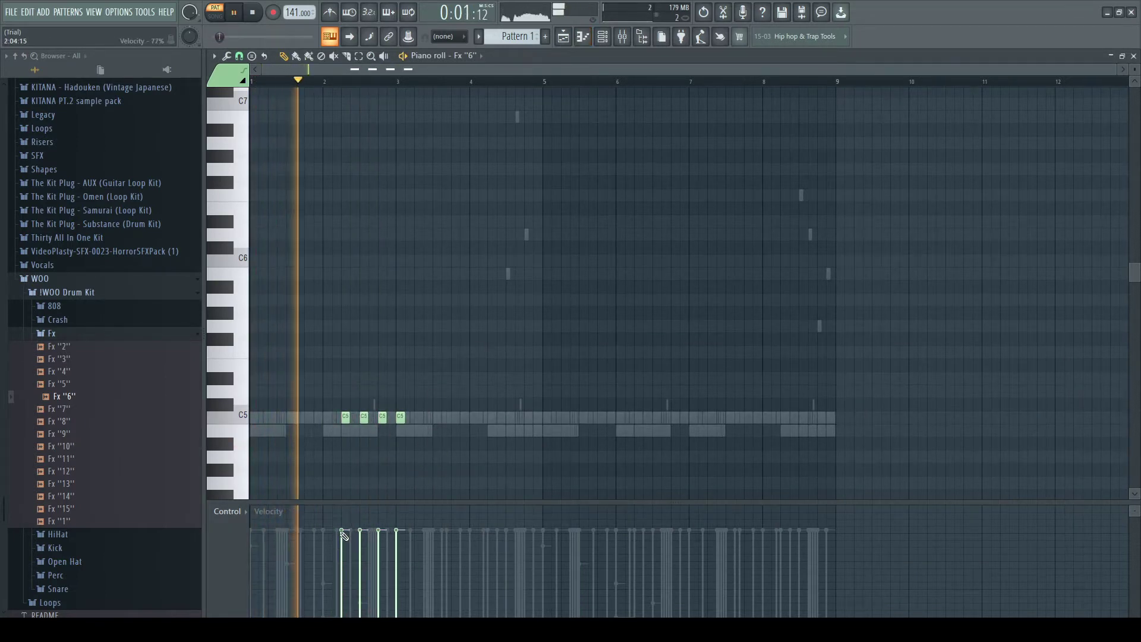
key("ctrl+a")
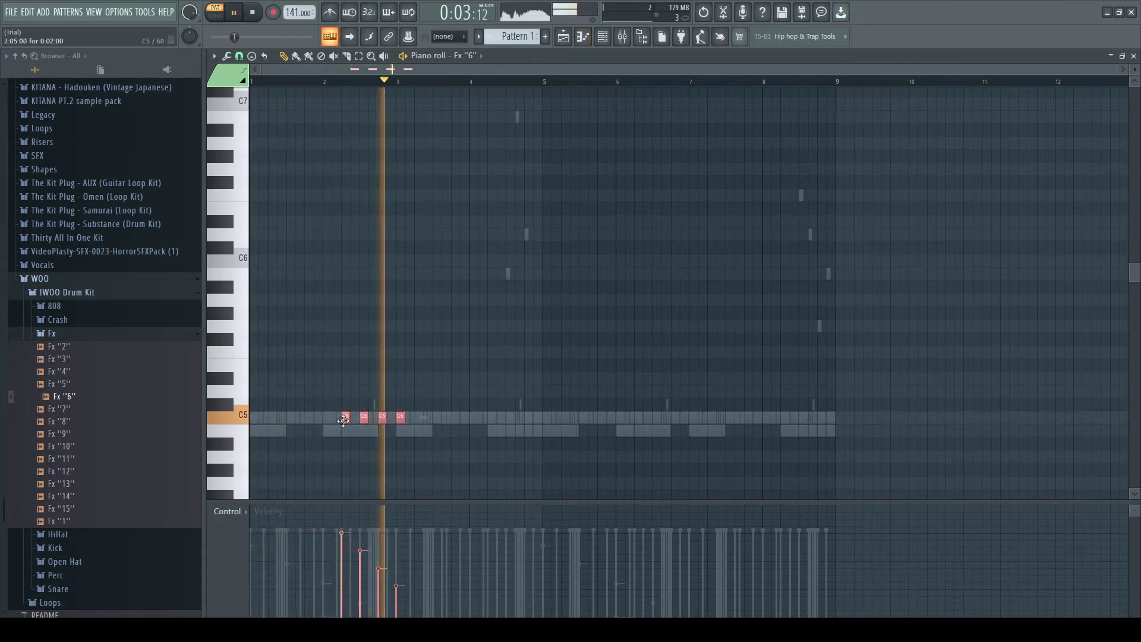
left_click_drag(345, 420, 636, 422, "shift")
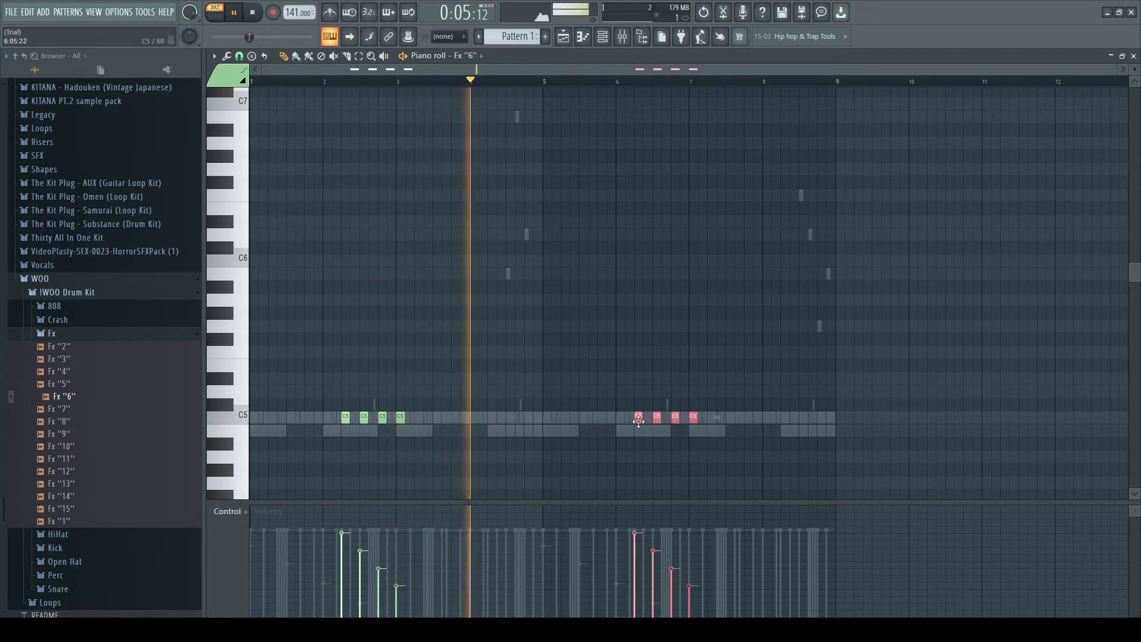
left_click(634, 389)
right_click(637, 390)
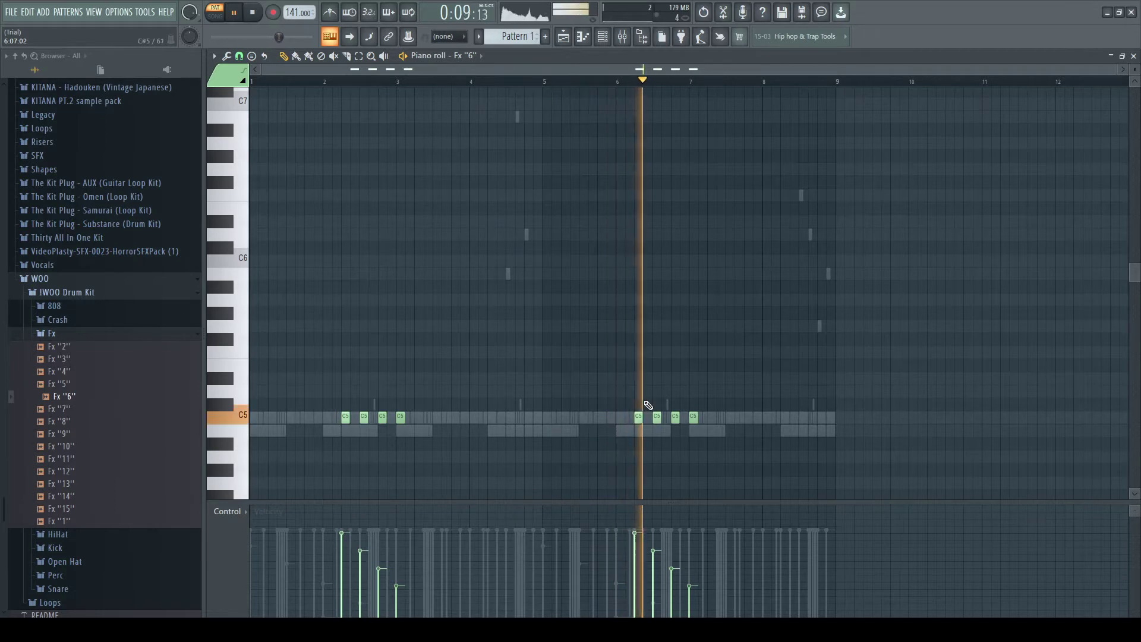
key("F6")
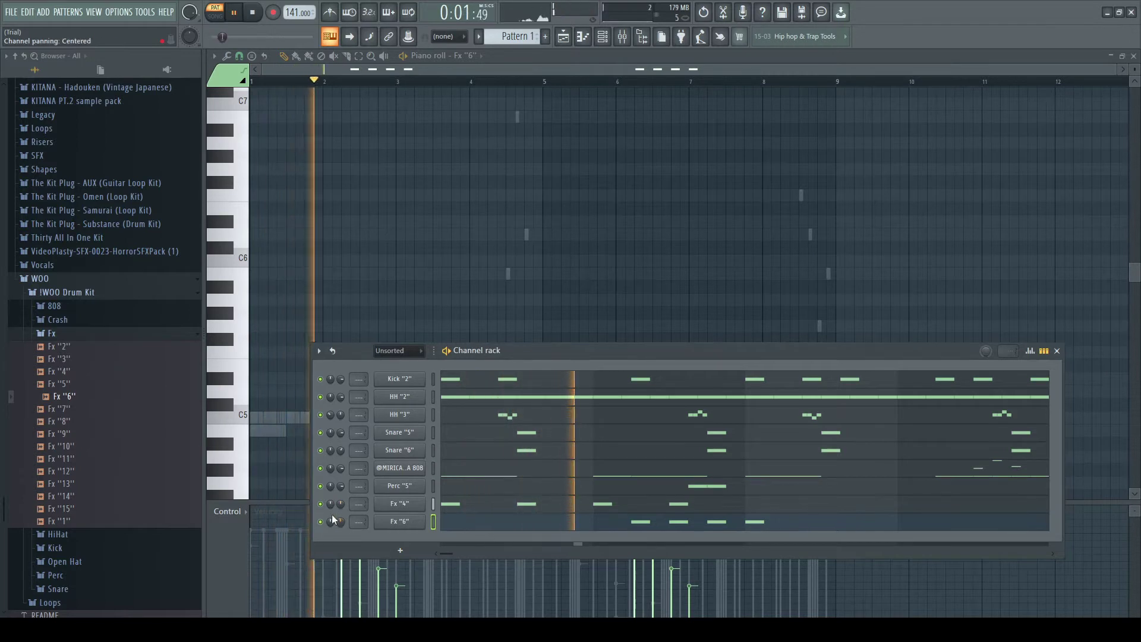
key("space")
key("space")
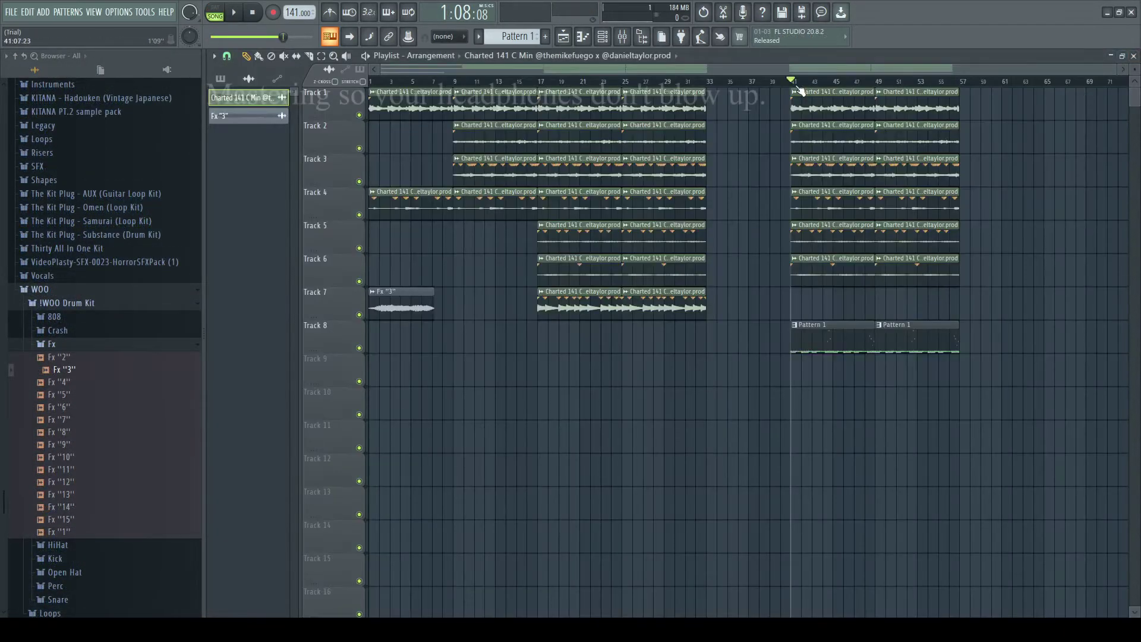
- Mark about bars 41 to 49 of the arrangement for playback and isolate the melody sample's track in the mixer
left_click_drag(796, 86, 881, 84)
key("space")
left_click(622, 37)
key("space")
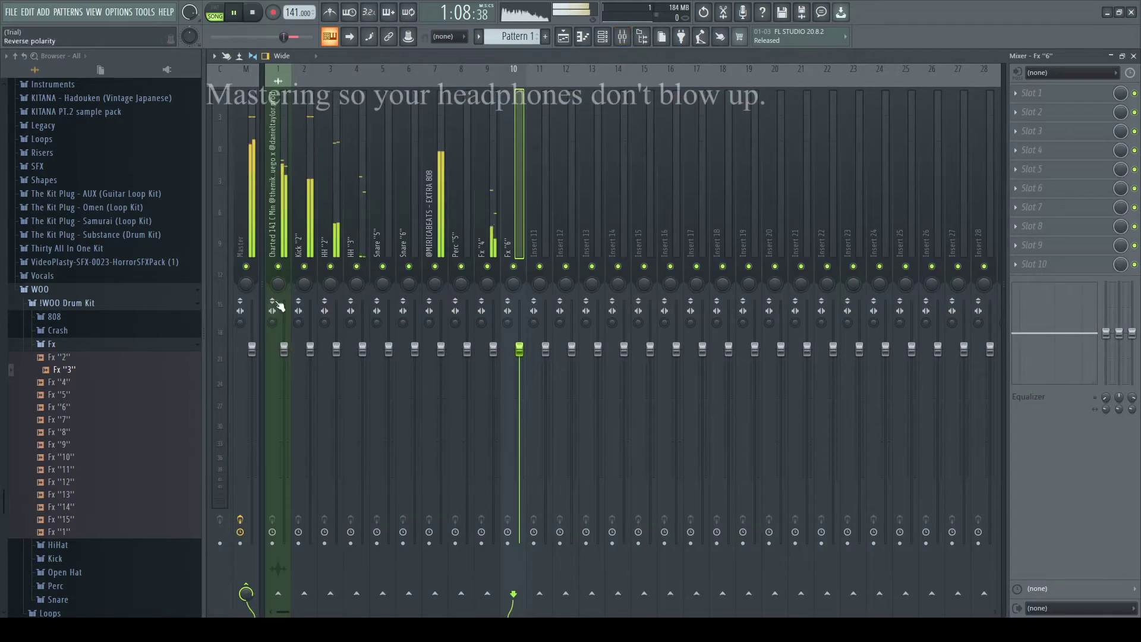
key("space")
left_click(280, 233)
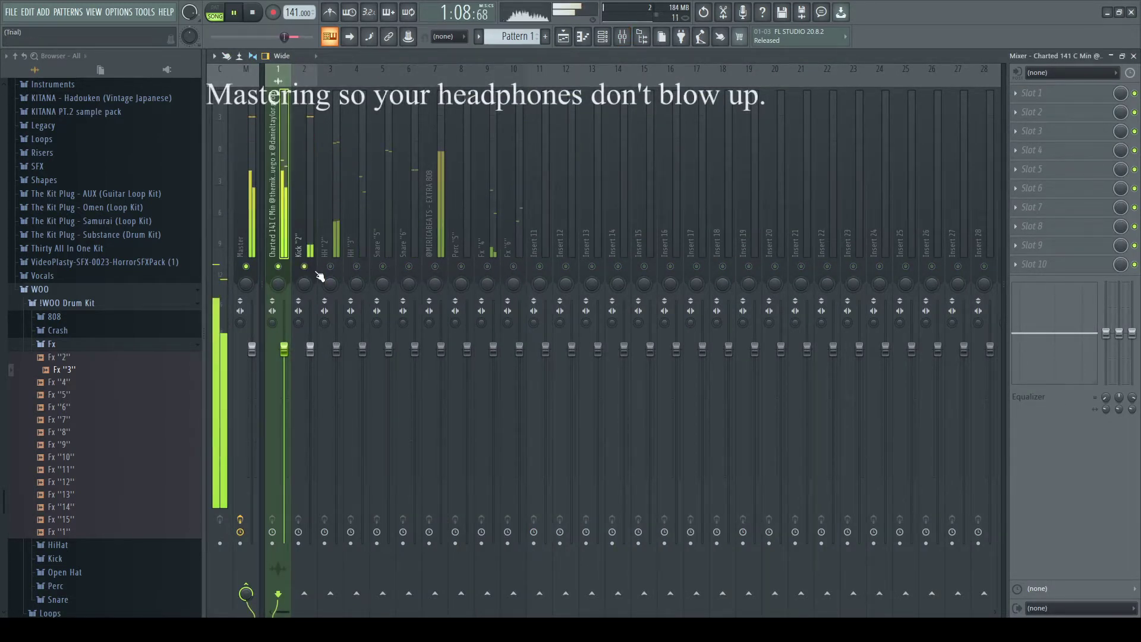
- Load Fruity Parametric EQ 2 in the first effect slot of the Kick "2" mixer track and adjust it
left_click(306, 255)
left_click(1033, 93)
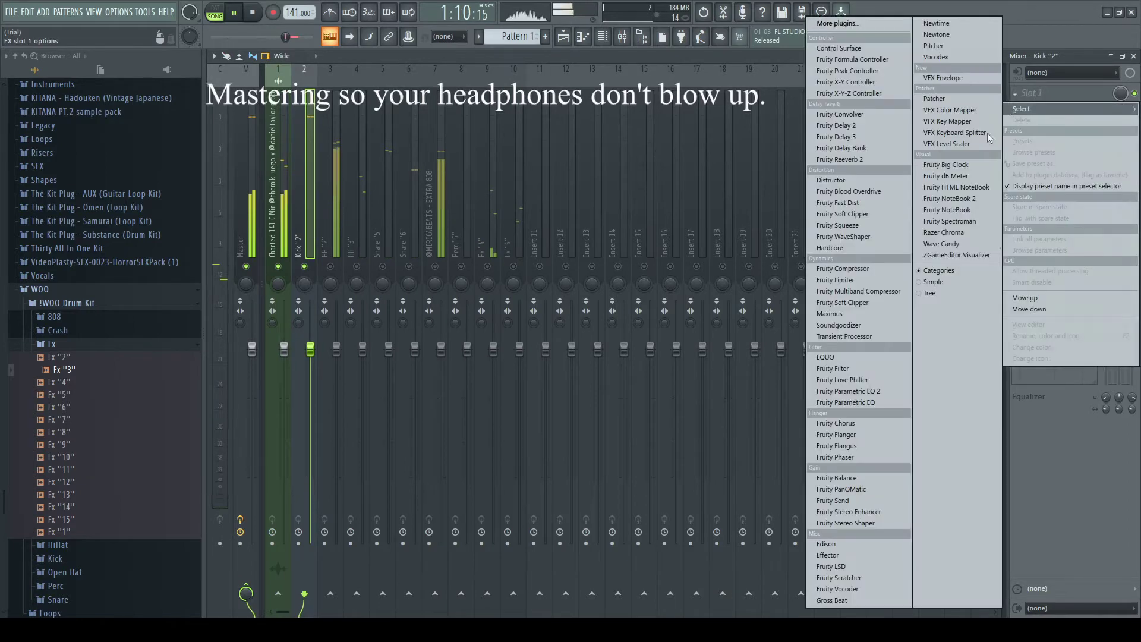
left_click(858, 389)
left_click(642, 204)
left_click_drag(323, 300, 353, 300)
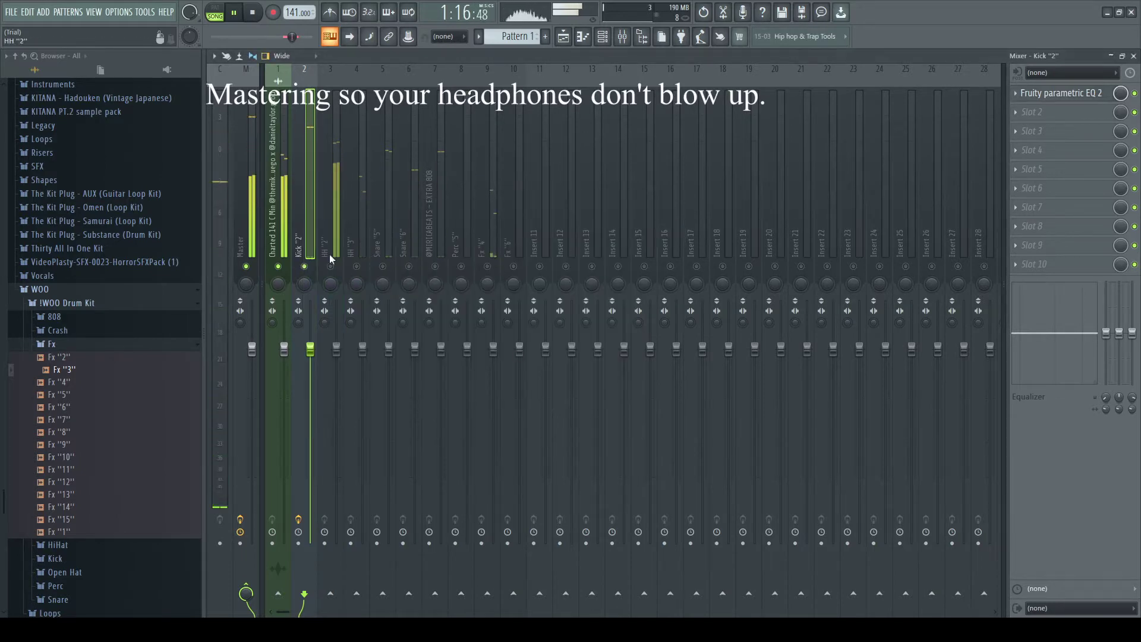
- Solo the HH "2" mixer track, load Fruity Delay 3 in its first effect slot and adjust the output wet level
left_click(338, 248)
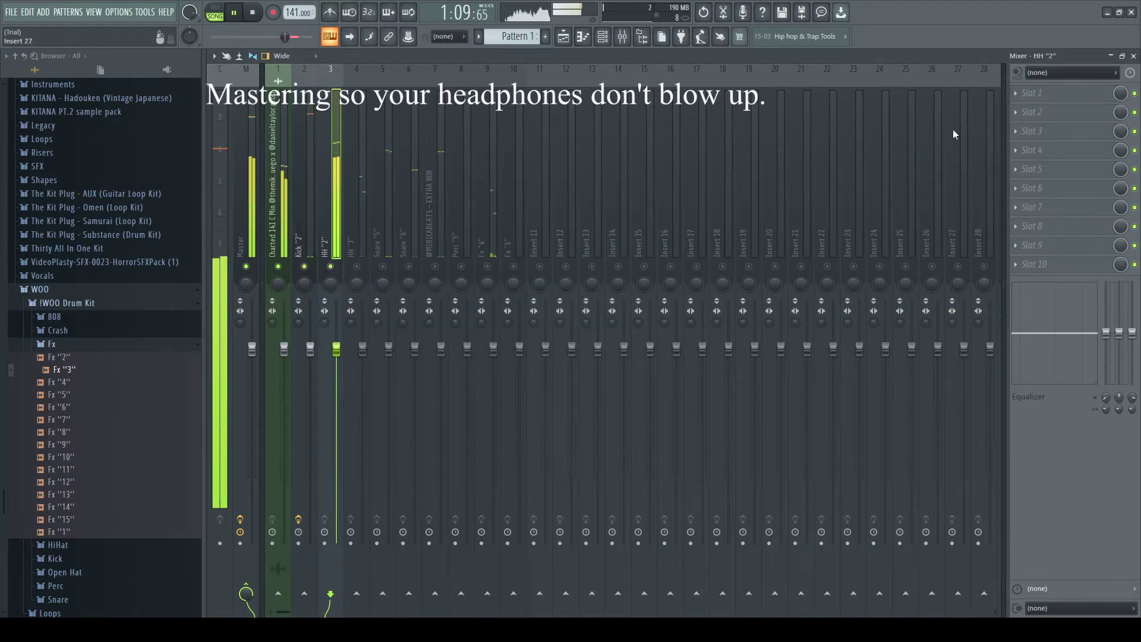
left_click(1018, 93)
left_click(331, 267)
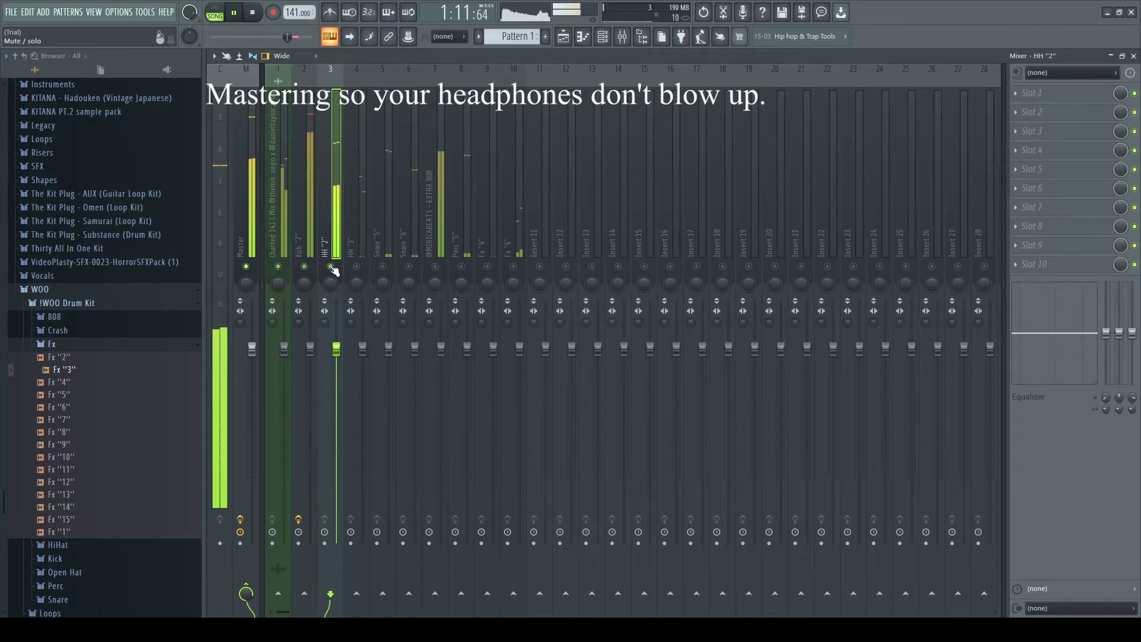
left_click(1085, 101)
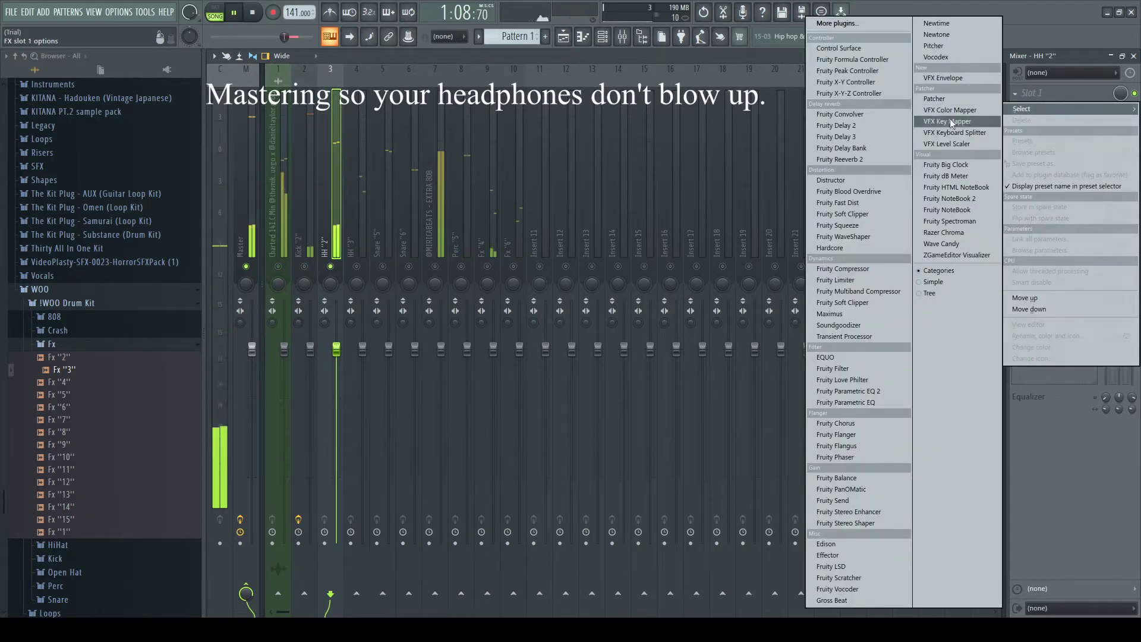
left_click_drag(874, 147, 874, 137)
left_click(874, 138)
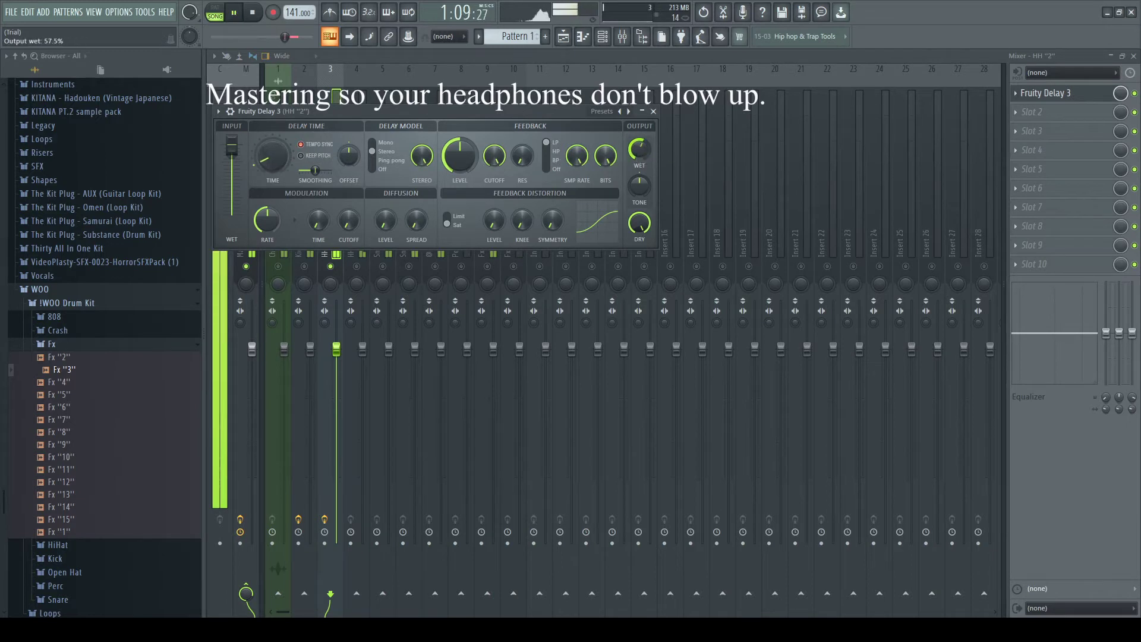
left_click(653, 112)
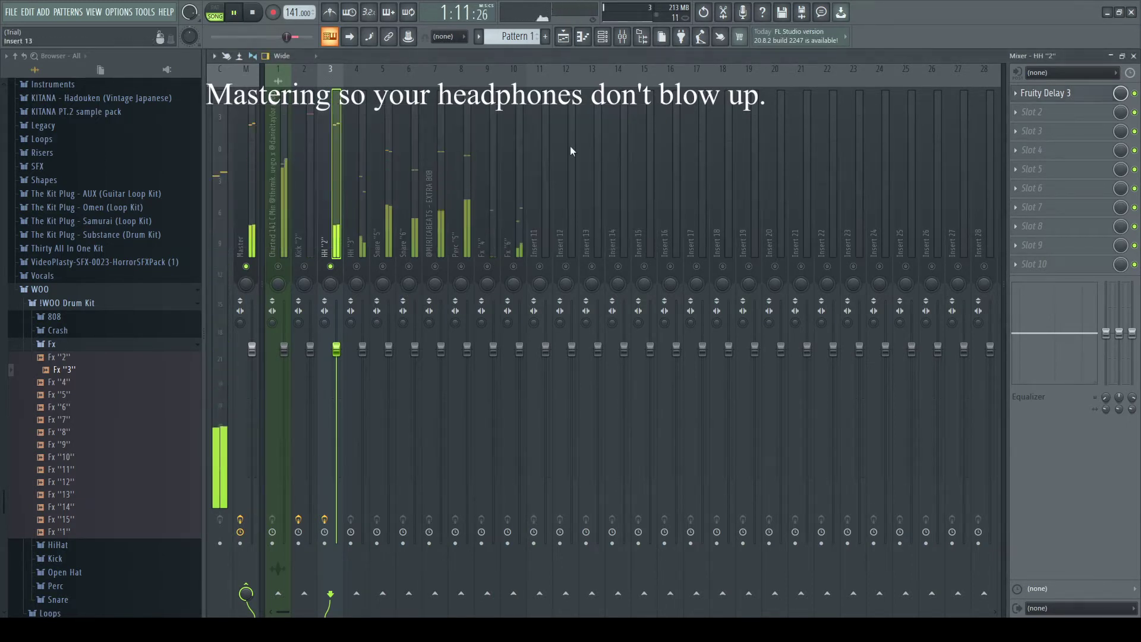
- Unmute the sample, kick and HH "3" tracks, lower the HH "3" volume slightly and pan it 36% left
left_click(278, 266)
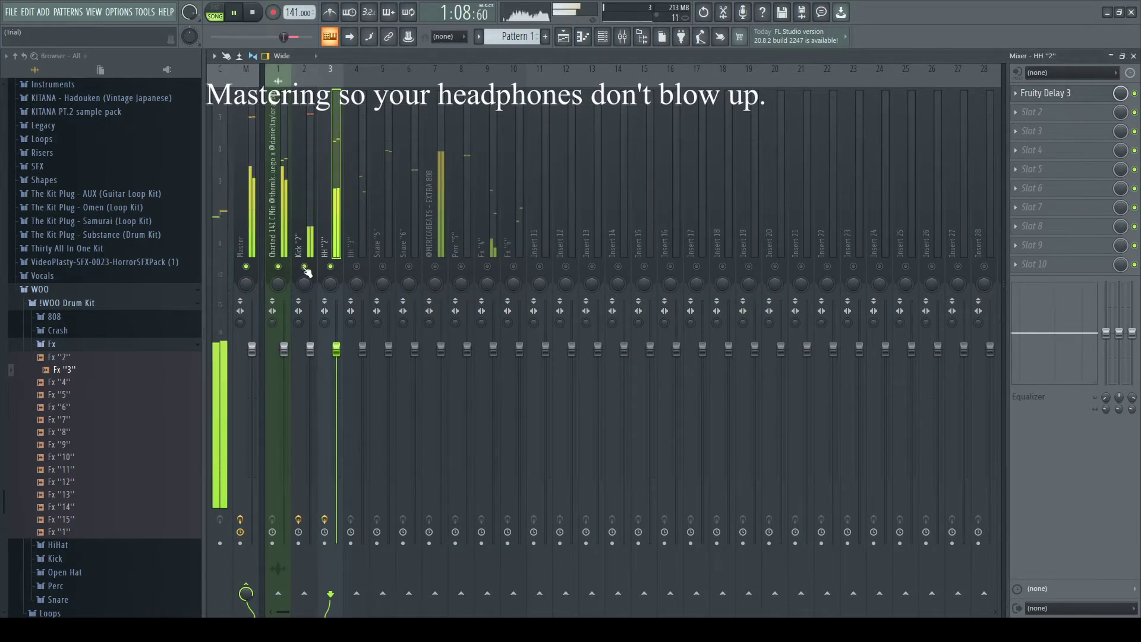
left_click(355, 252)
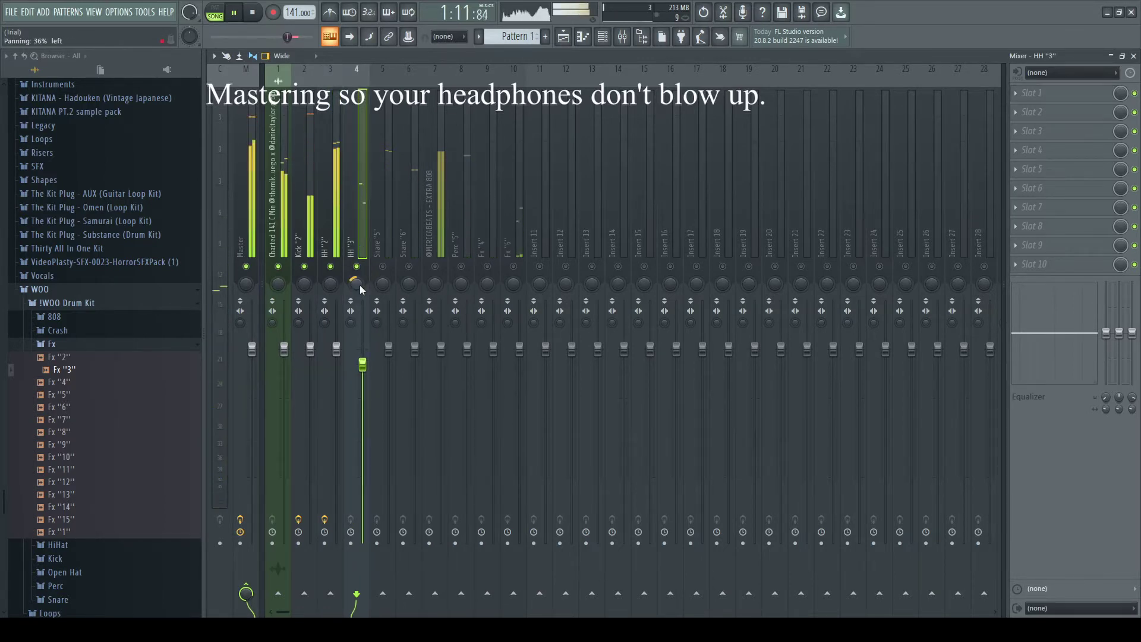
- Reduce the Fruity Delay 3 effect on HH "2" by lowering its wet output and effect slot mix level
left_click(332, 265)
key("space")
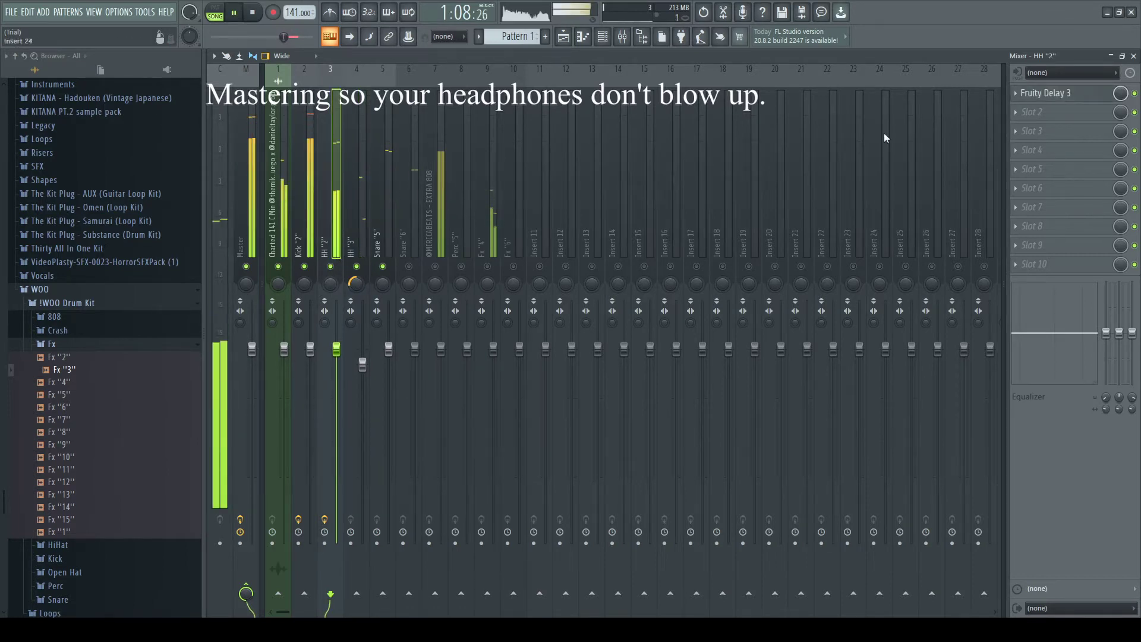
left_click(1093, 95)
key("space")
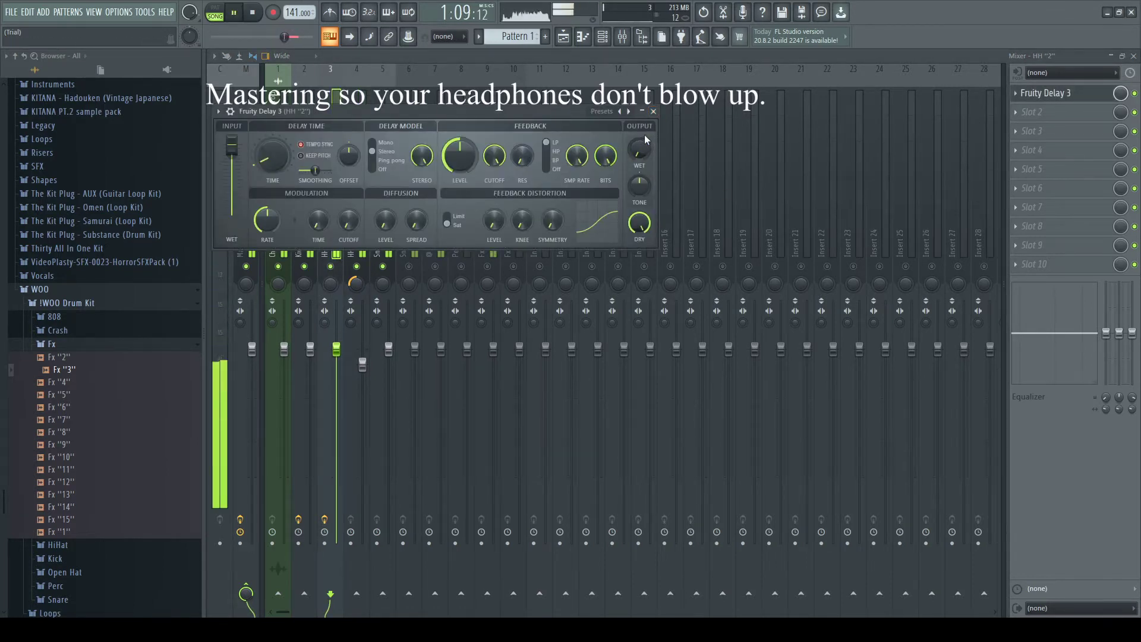
left_click(653, 112)
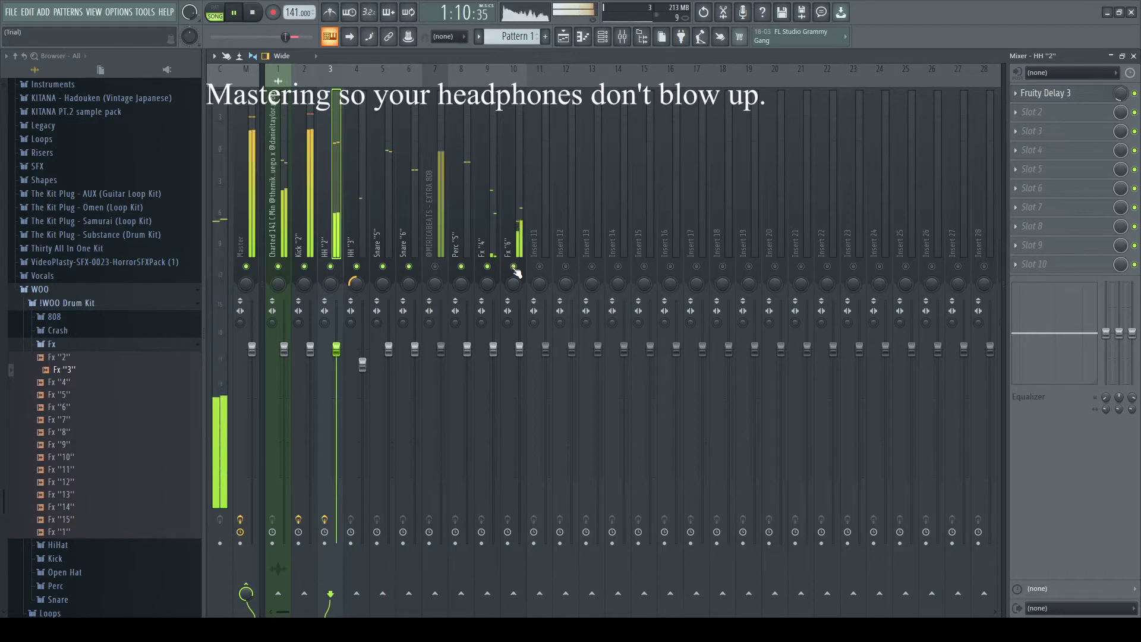
- Solo the Fx "4" mixer track, load Fruity Love Philter in its first effect slot and choose another preset
left_click(493, 252)
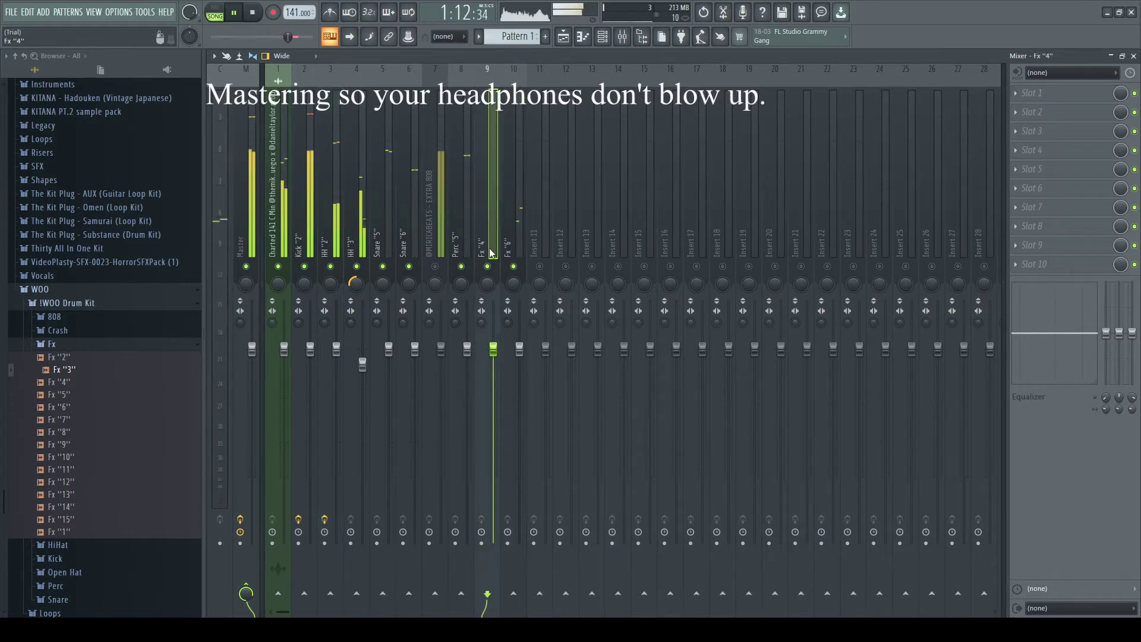
key("space")
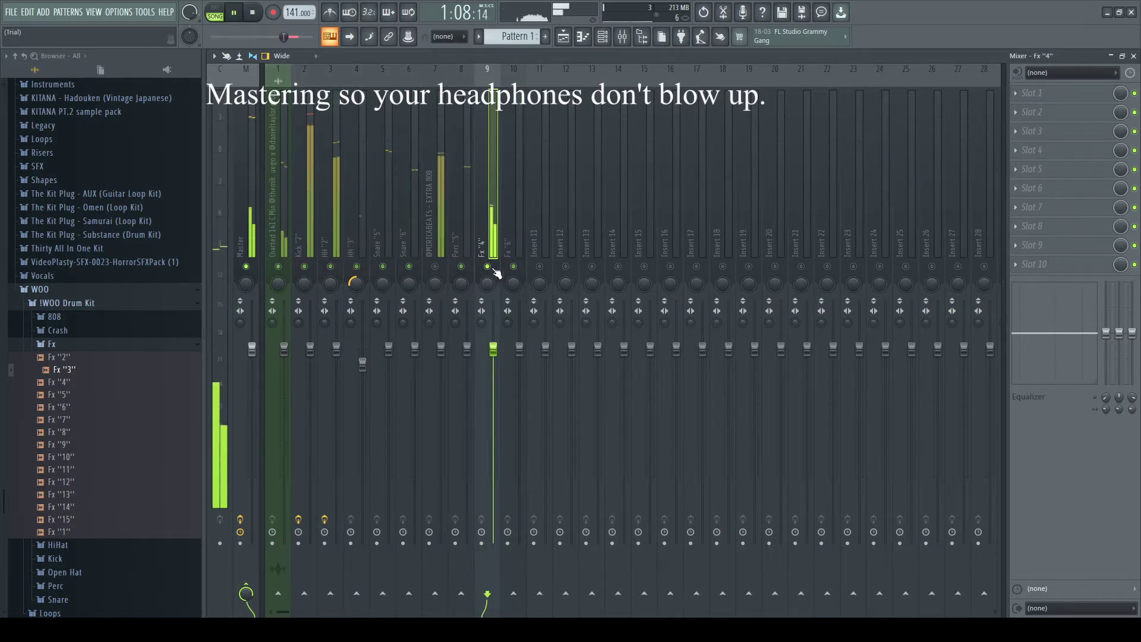
left_click(1092, 85)
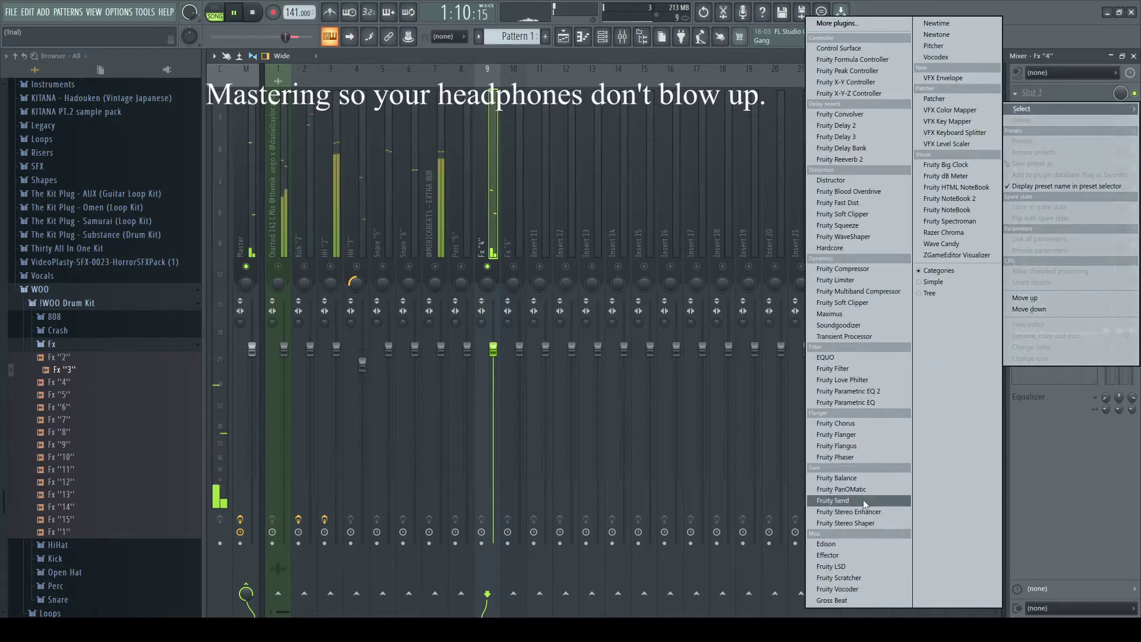
left_click(844, 380)
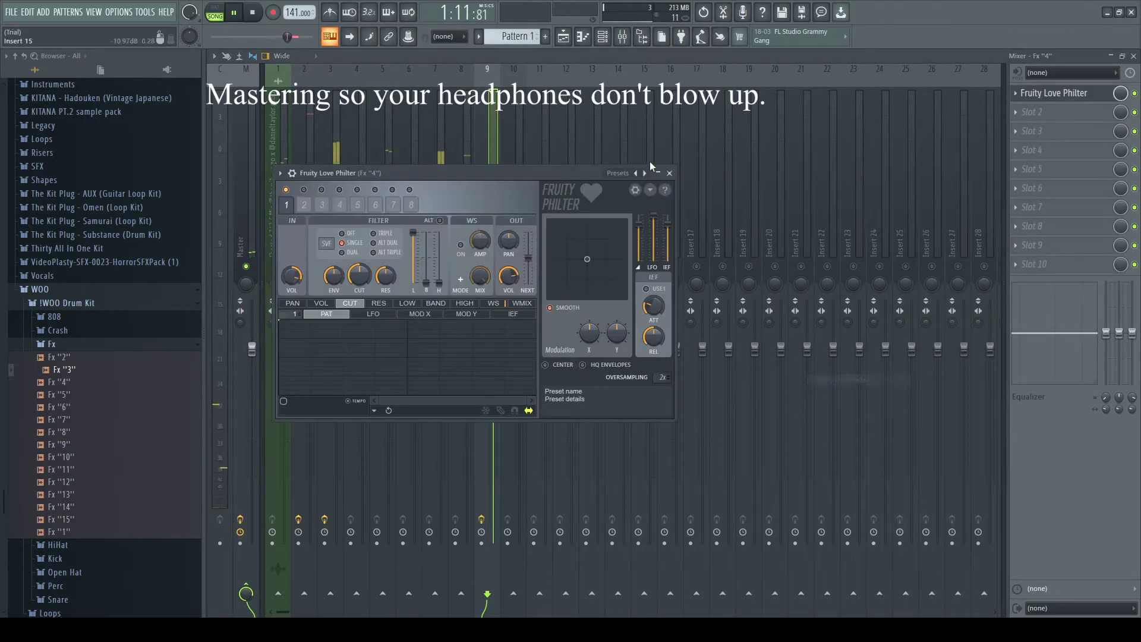
left_click(642, 172)
left_click(645, 62)
left_click(674, 173)
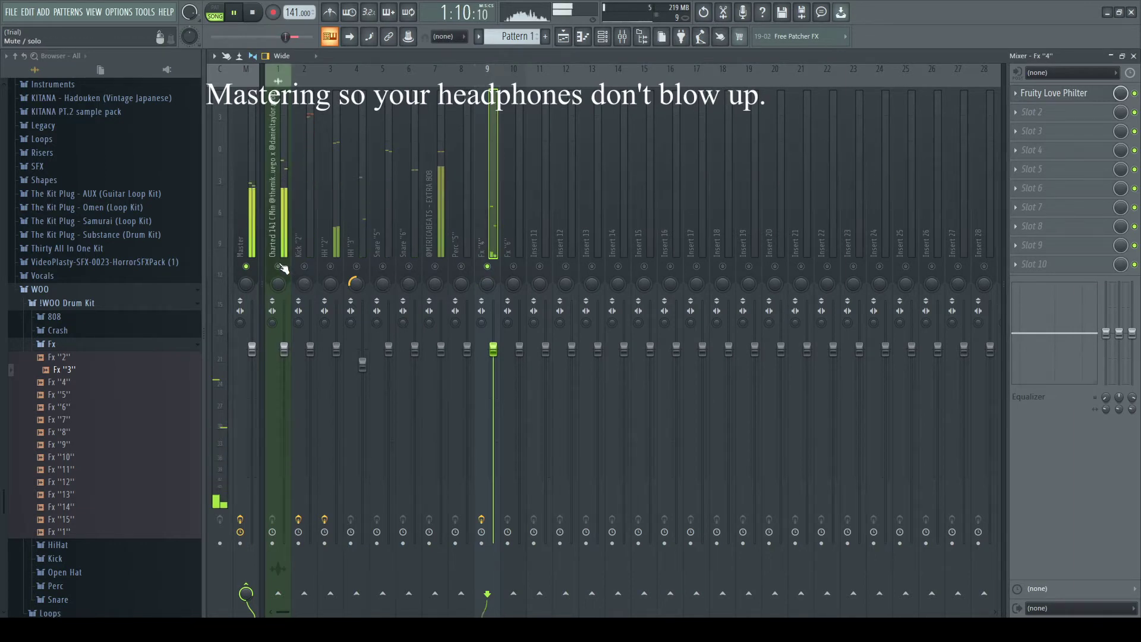
- Unmute all mixer tracks, load Soundgoodizer on the 808 track and lower the 808 volume slightly
key("space")
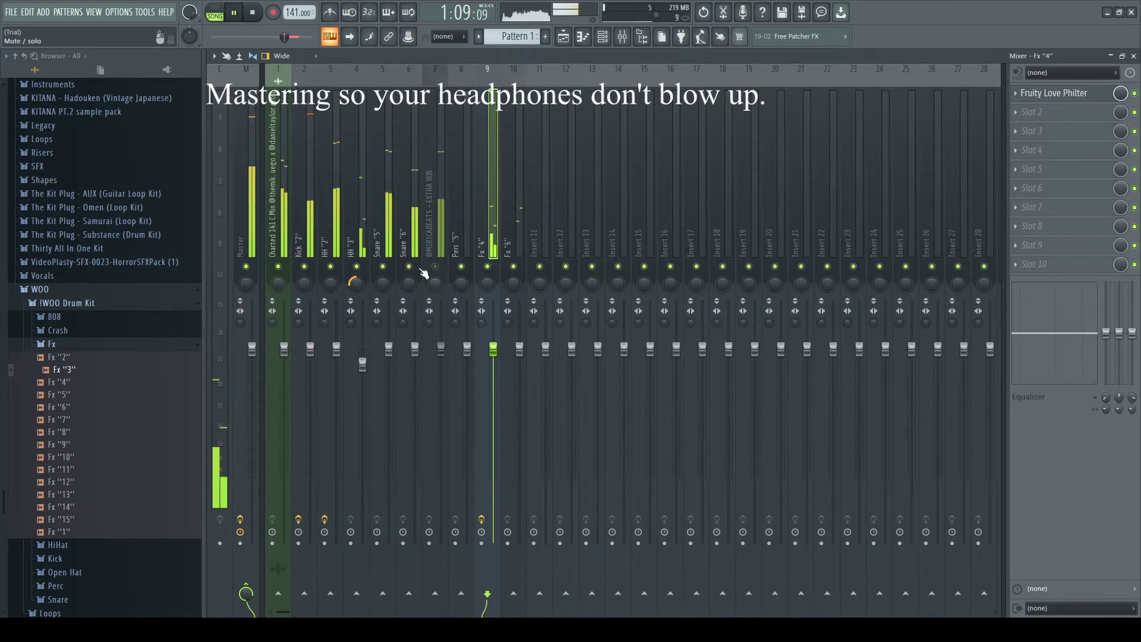
left_click(442, 246)
key("space")
left_click(1033, 94)
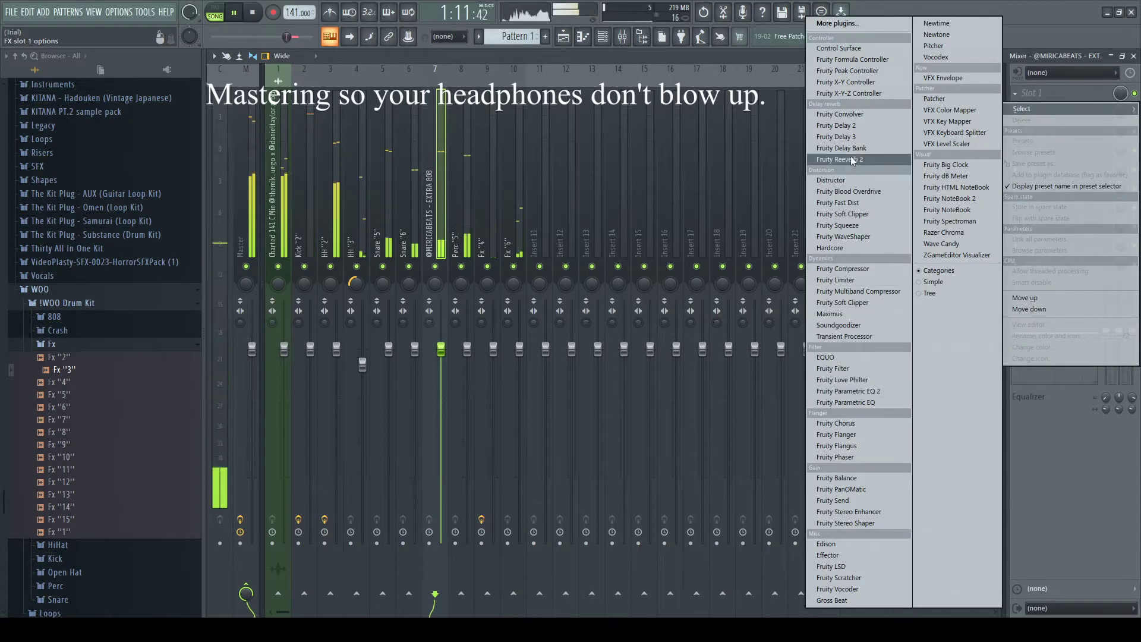
left_click(868, 324)
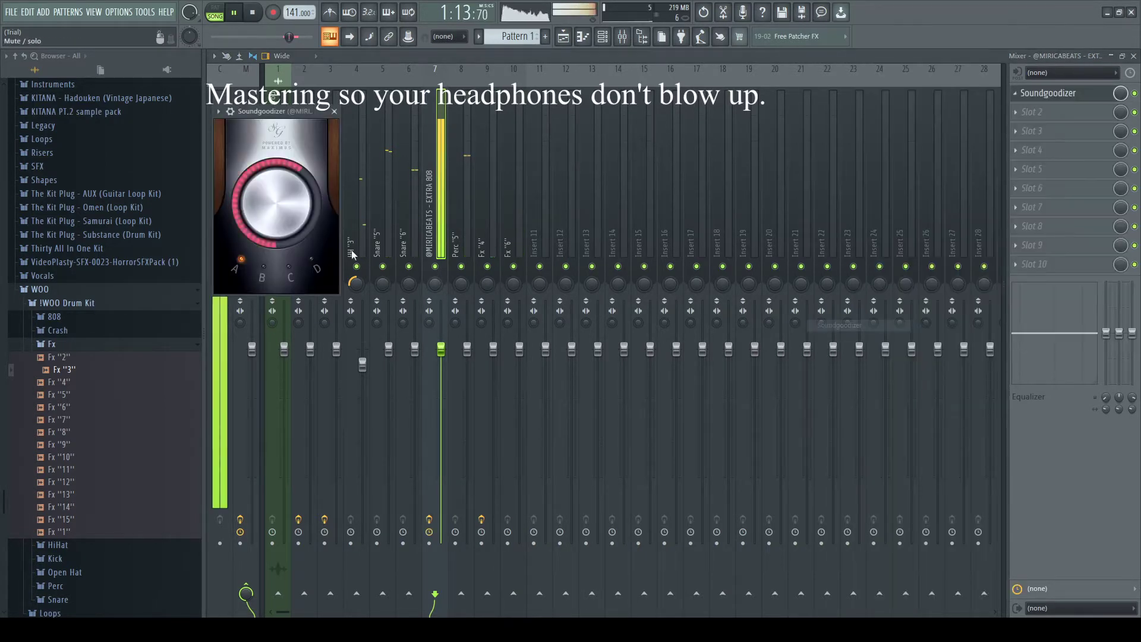
left_click(334, 112)
- Adjust the gain of the Fruity Limiter on the Master track and close the effect's window
left_click(245, 250)
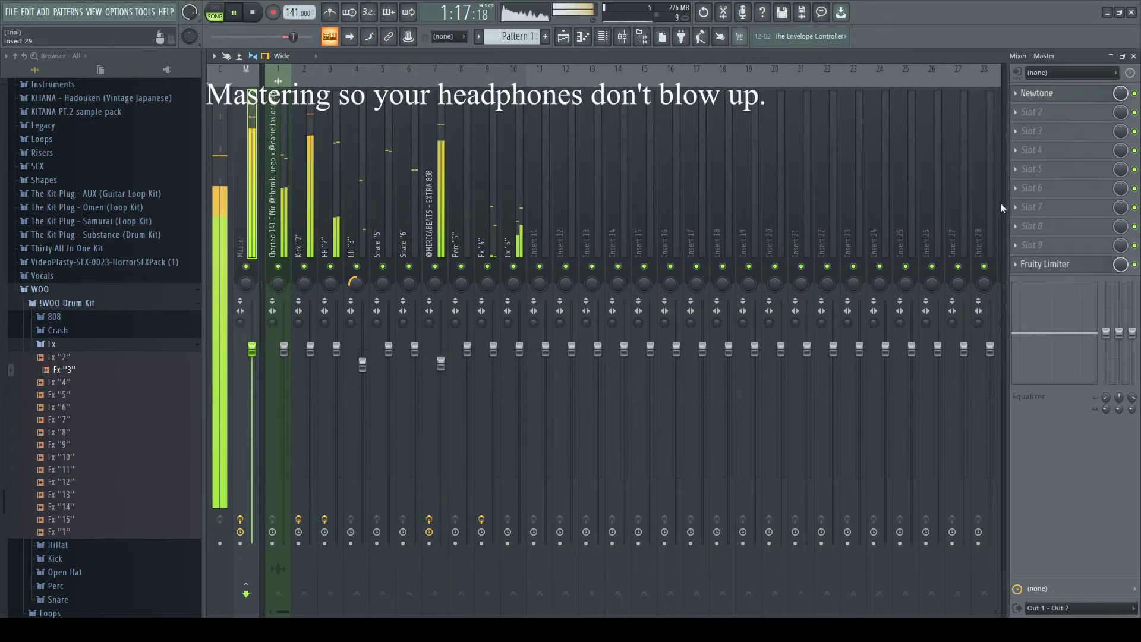
left_click(1046, 264)
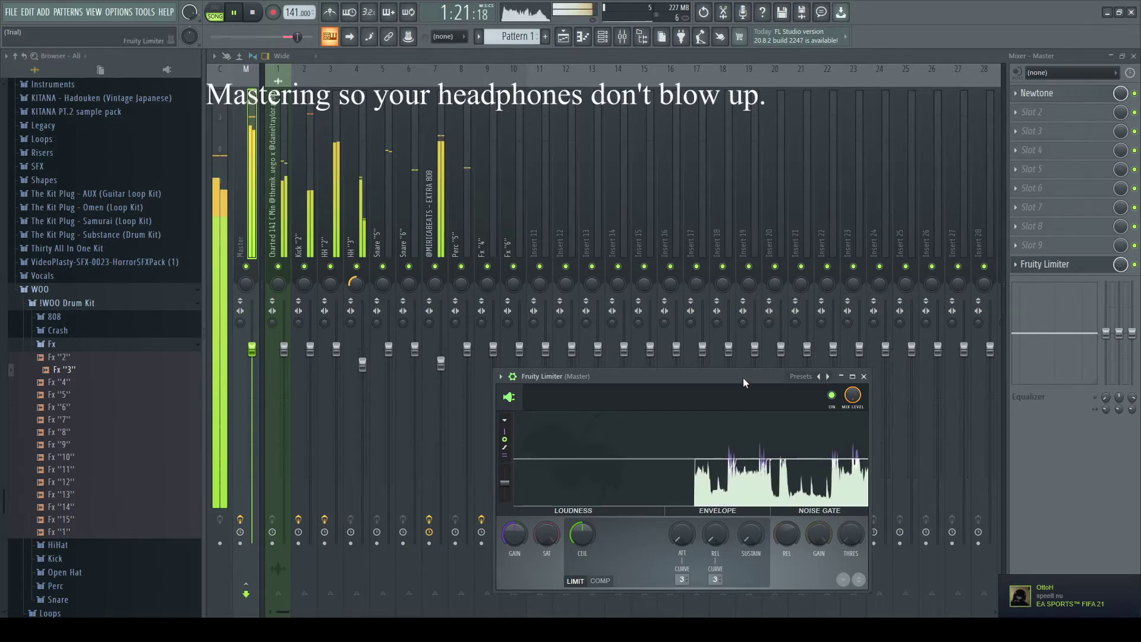
left_click_drag(743, 377, 680, 262)
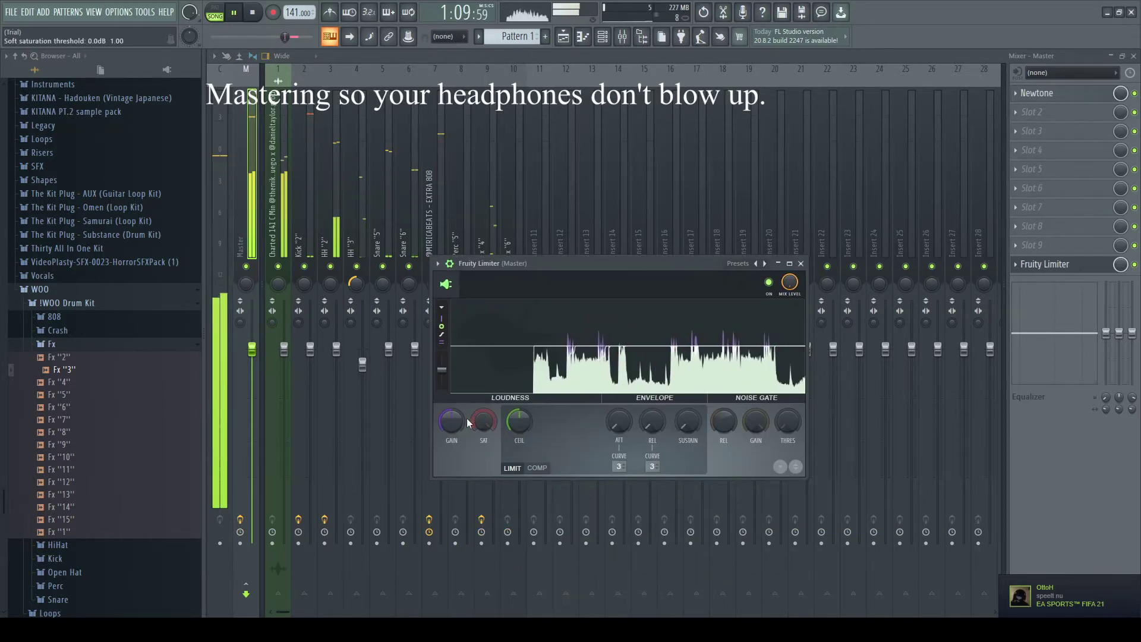
left_click_drag(452, 421, 454, 426)
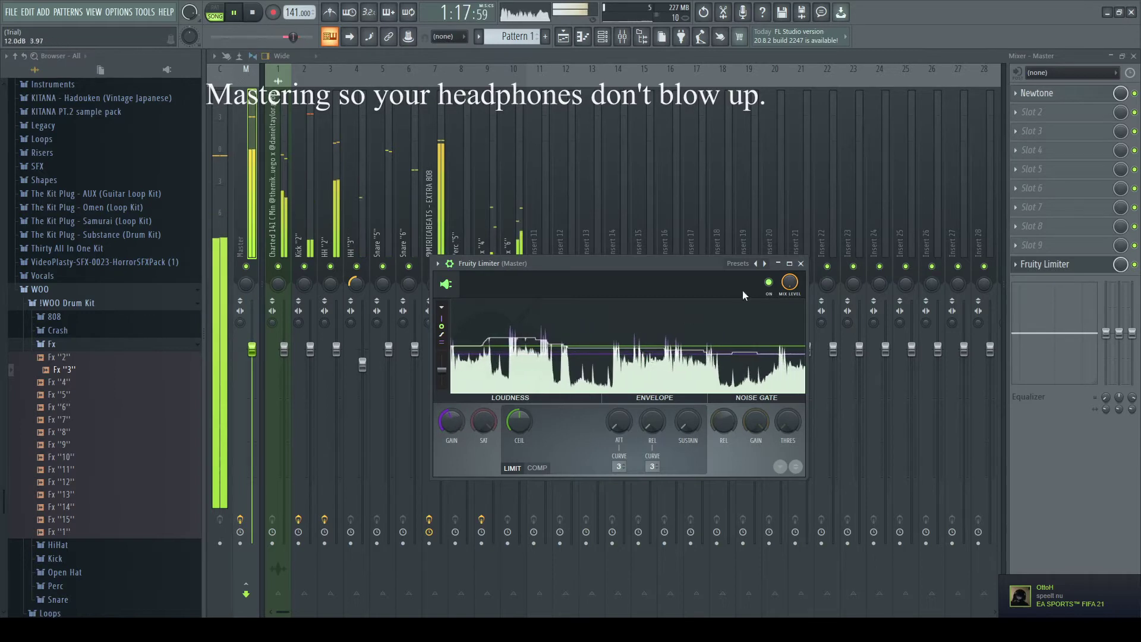
left_click(801, 264)
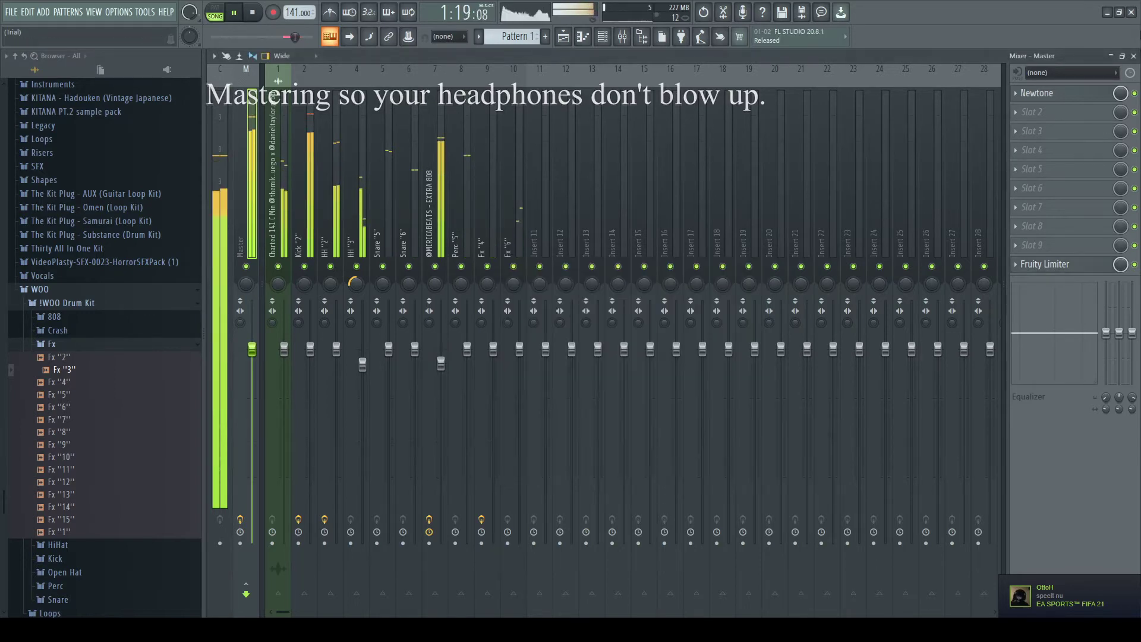
- Return to the playlist and fill the gap between bars 33 and 41 on Tracks 1 and 2 with sample clips
left_click(1133, 56)
left_click(899, 83)
scroll(901, 84, "up", 1)
scroll(904, 87, "down", 1)
key("space")
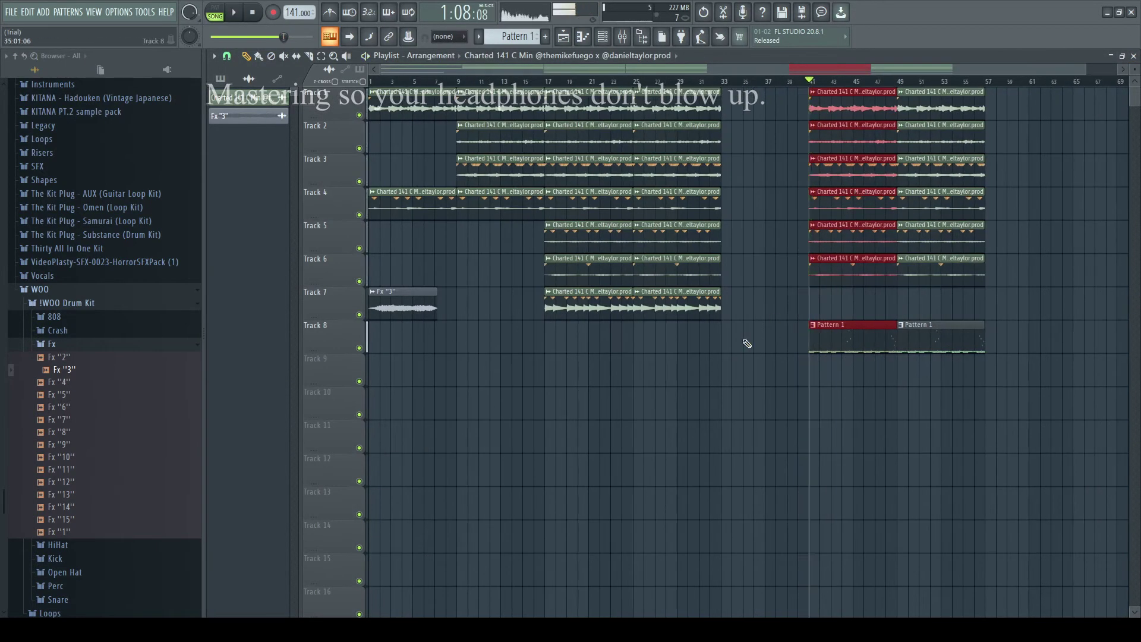
left_click(746, 341)
right_click(746, 341)
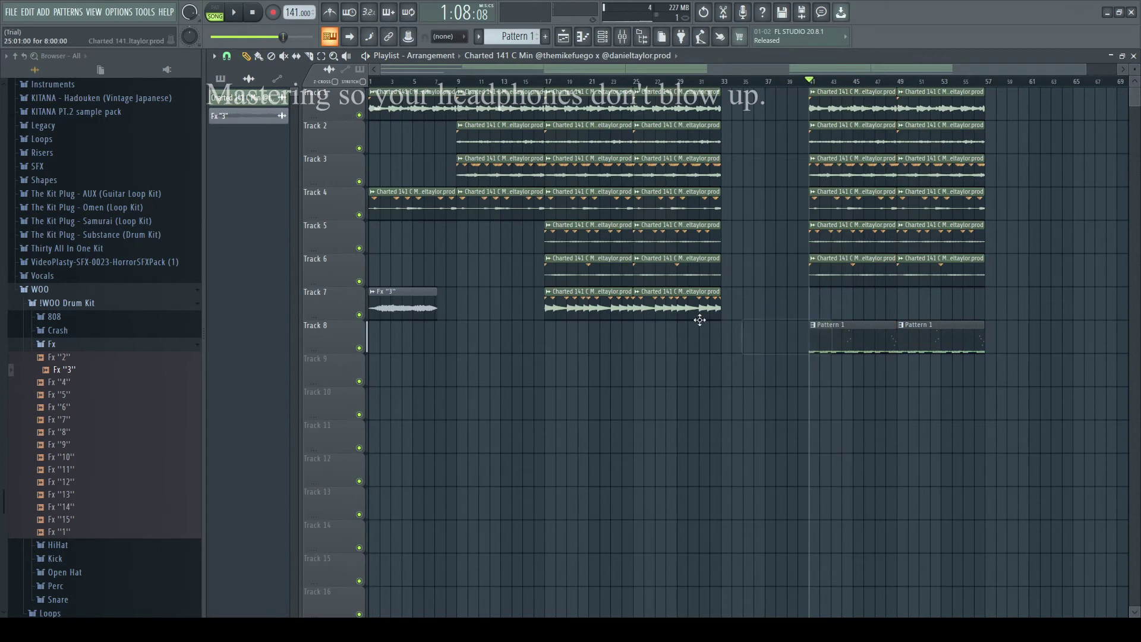
key("space")
left_click(723, 81)
key("space")
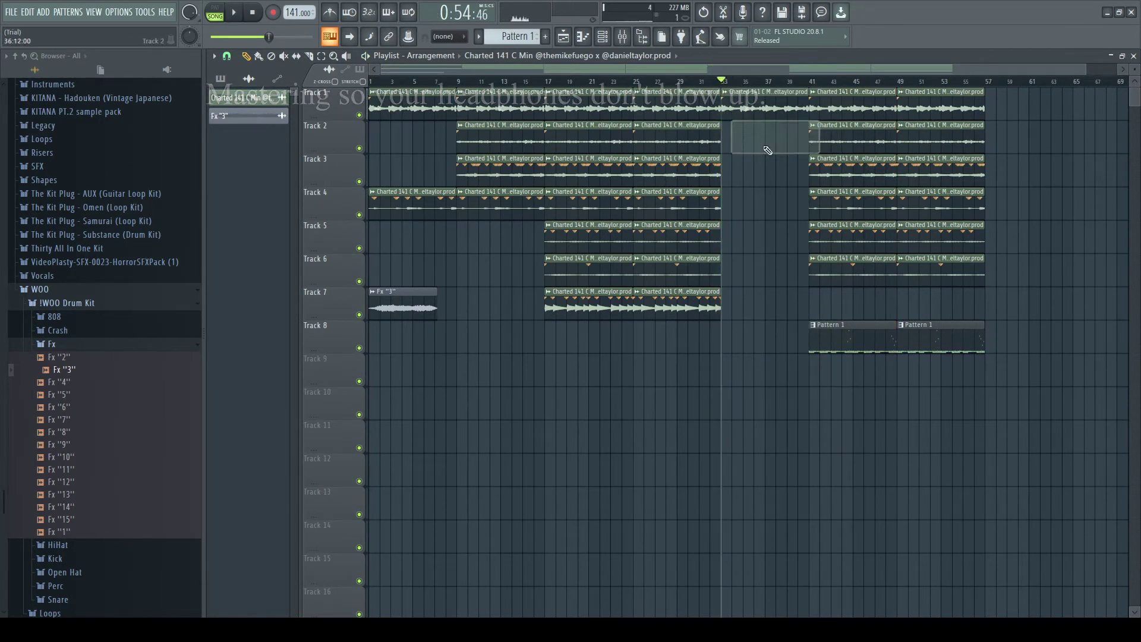
key("space")
left_click(767, 143)
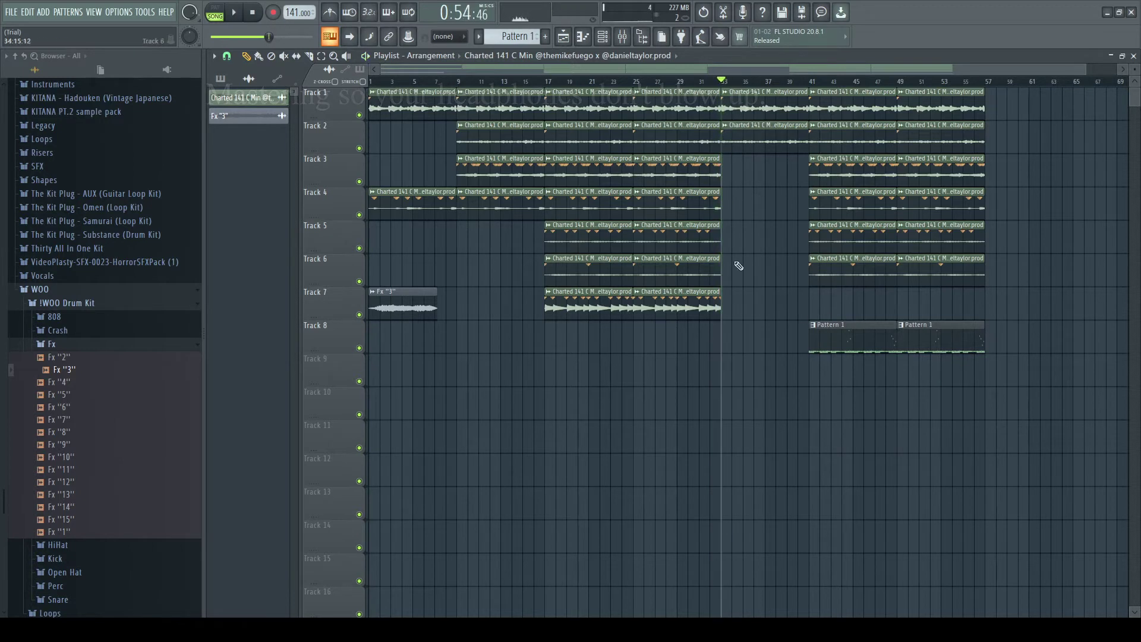
- Split Pattern 1 by channel and replace its Track 8 clips with the split patterns, one per track from Track 8 at bar 1
right_click(264, 102)
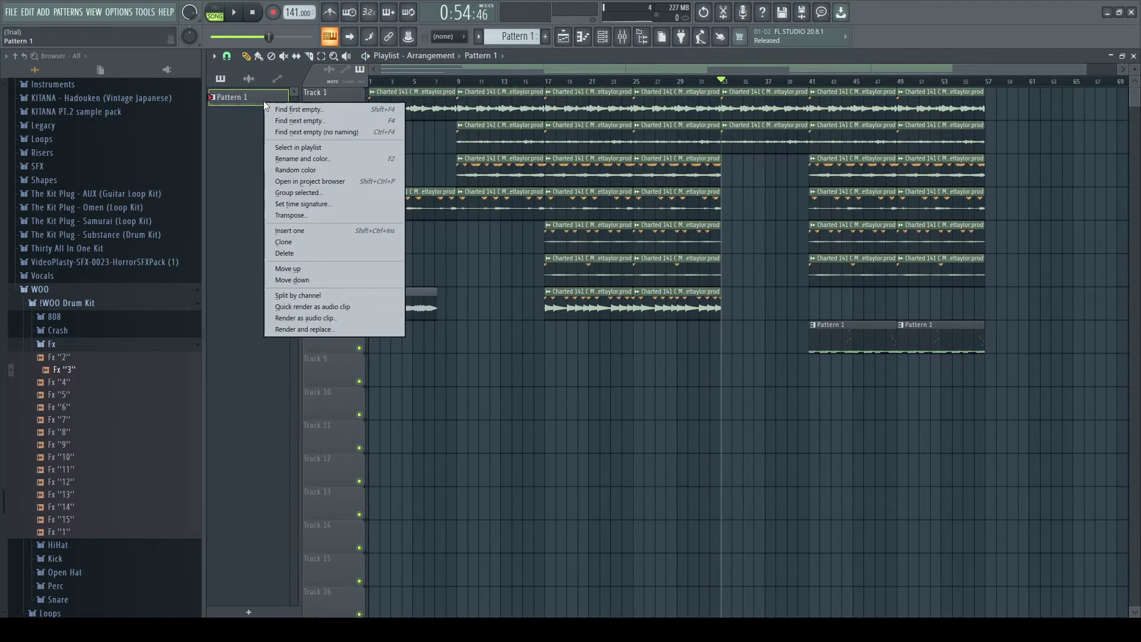
left_click(311, 295)
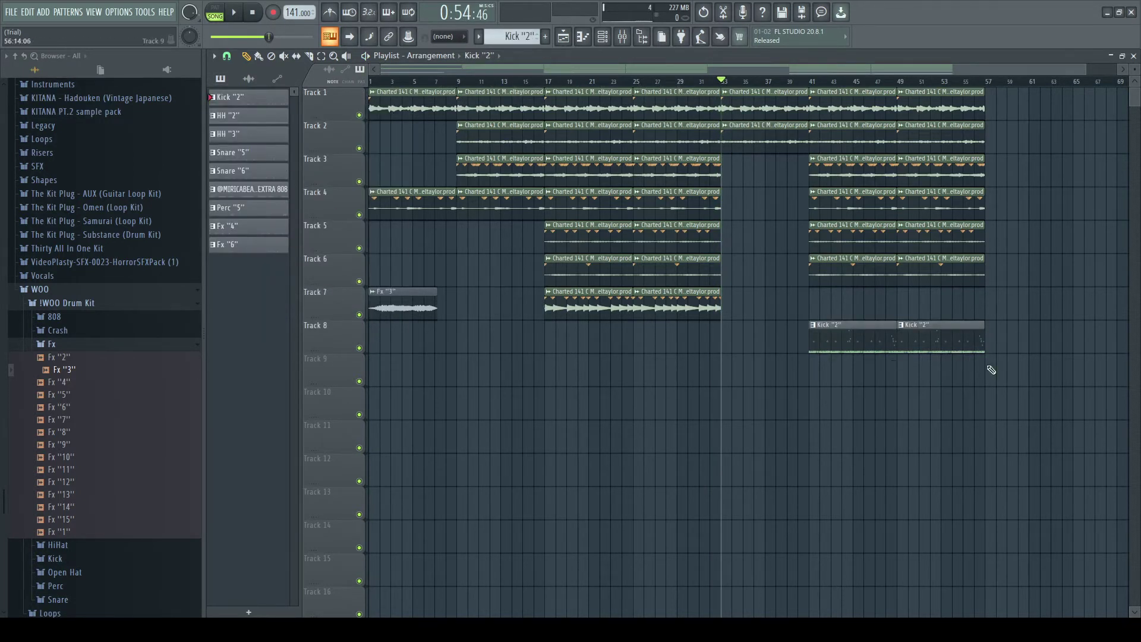
right_click(823, 339)
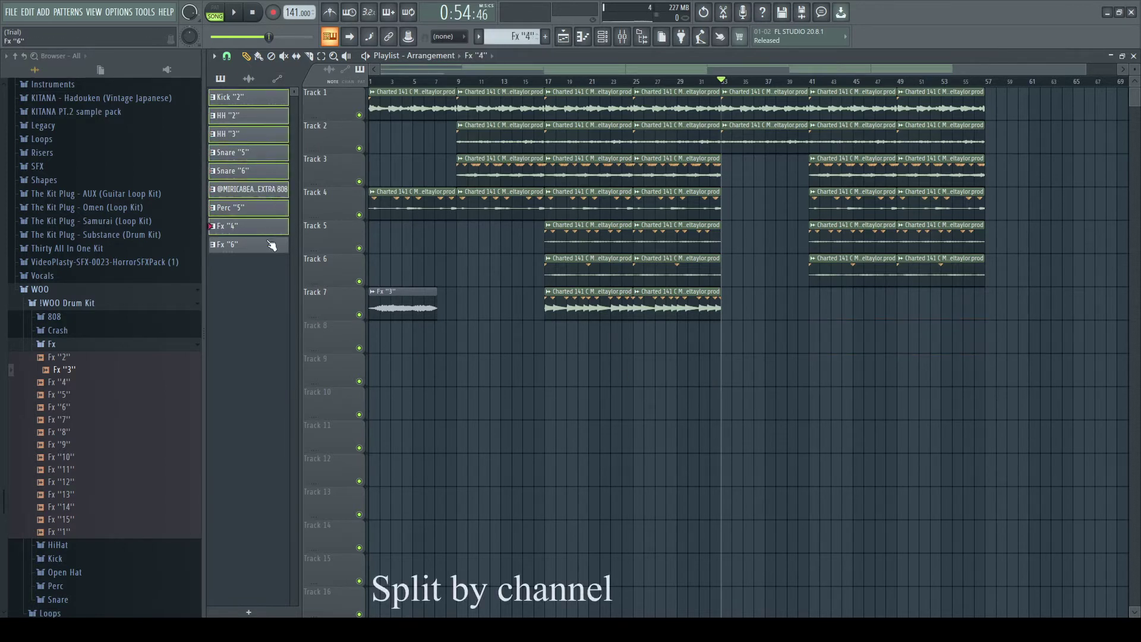
left_click_drag(341, 342, 341, 341)
scroll(499, 472, "down", 4)
left_click(482, 479)
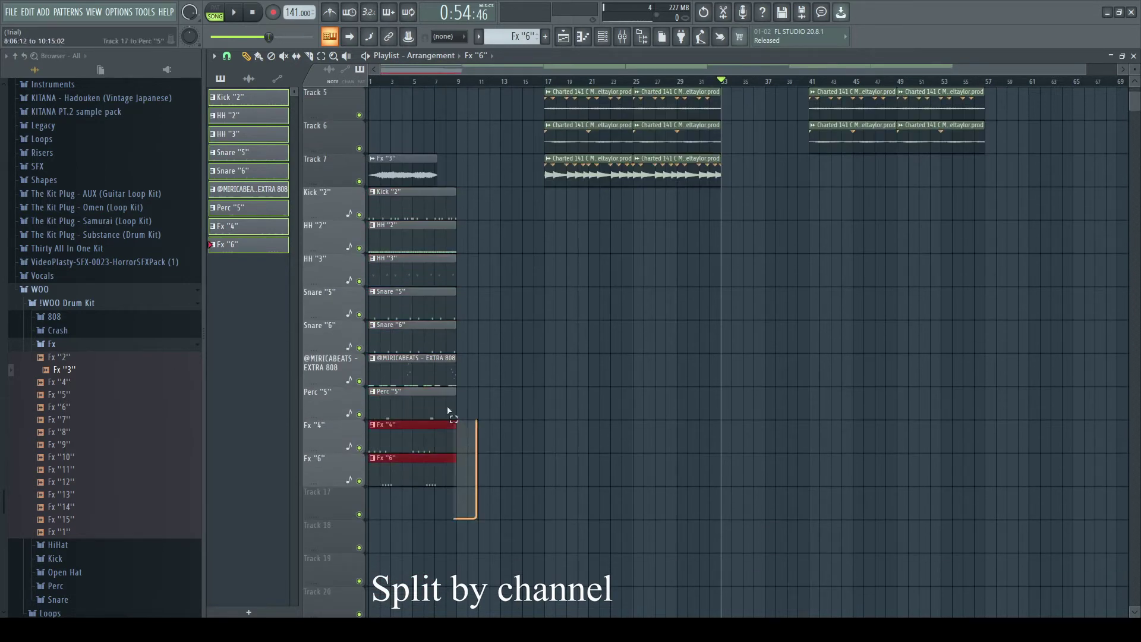
- Move all the split pattern clips to bar 41 and duplicate them so they run to bar 57
left_click_drag(454, 419, 428, 189)
left_click_drag(404, 225, 850, 218)
key("ctrl+b")
scroll(991, 390, "up", 3)
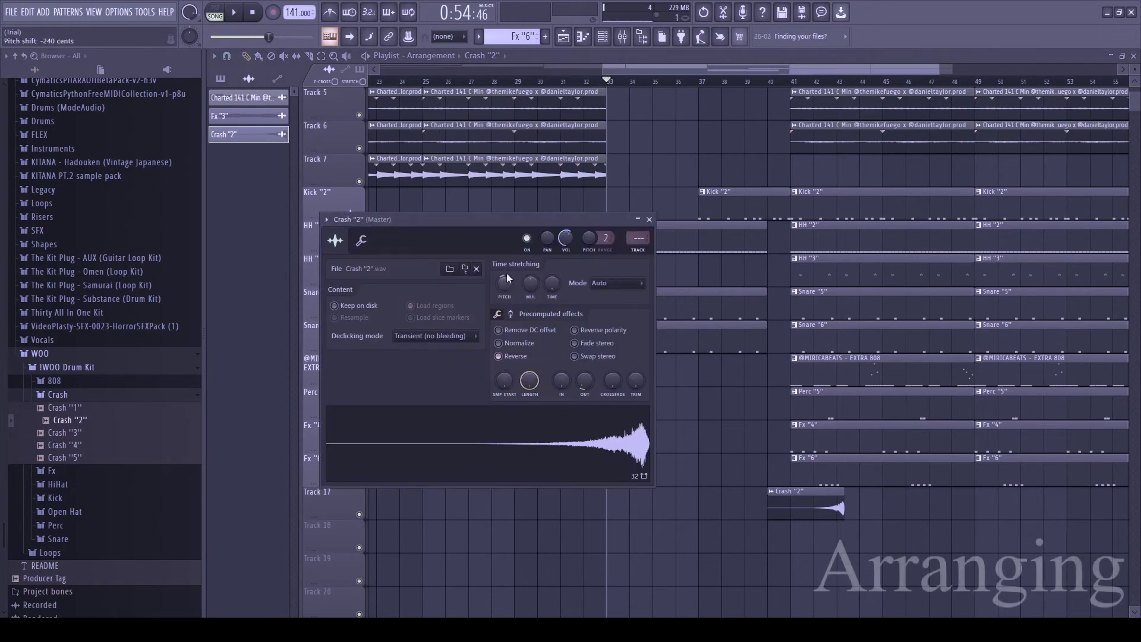
- Close the Crash "2" settings, move the reversed crash clip so it ends at bar 41, and play it back
left_click(650, 220)
scroll(787, 74, "left", 3)
scroll(830, 78, "right", 3)
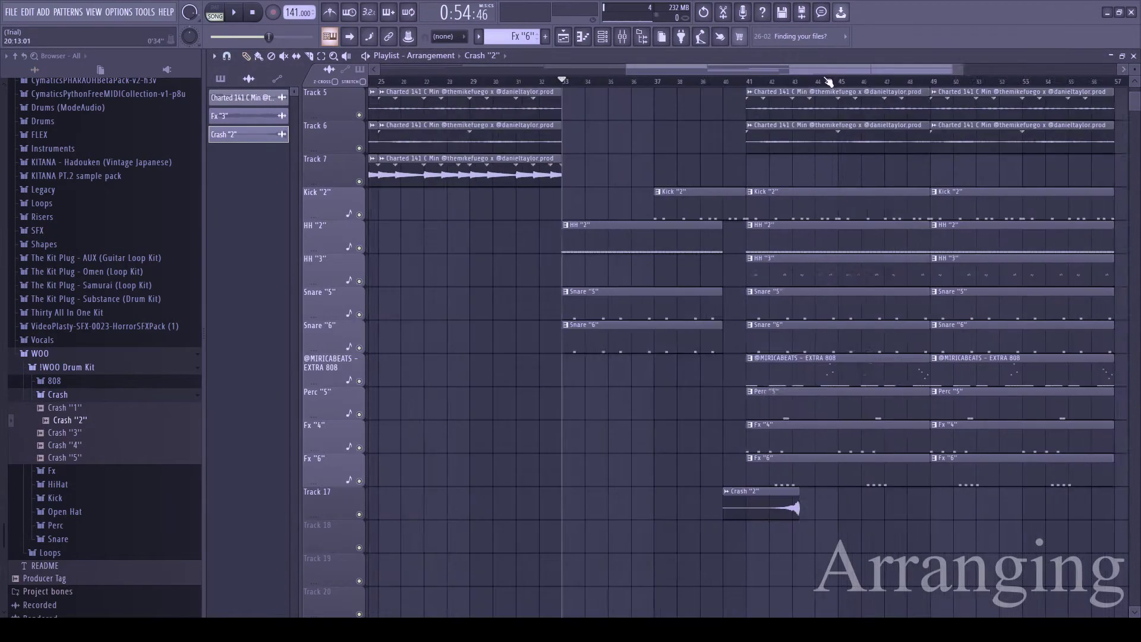
scroll(771, 82, "up", 4)
left_click_drag(761, 507, 513, 507)
key("space")
scroll(502, 440, "down", 6)
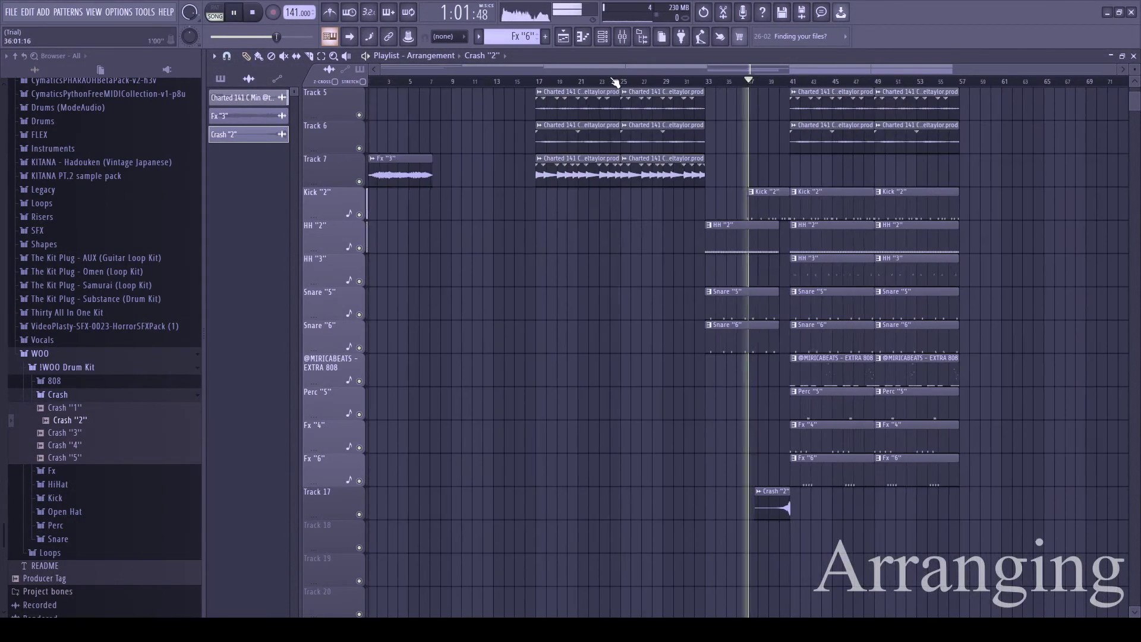
- Duplicate the last sample clips on Tracks 1 and 2 twice so they extend to bar 73
left_click_drag(934, 142, 1007, 107, "ctrl")
key("ctrl+b")
scroll(1019, 81, "down", 2)
key("ctrl+b")
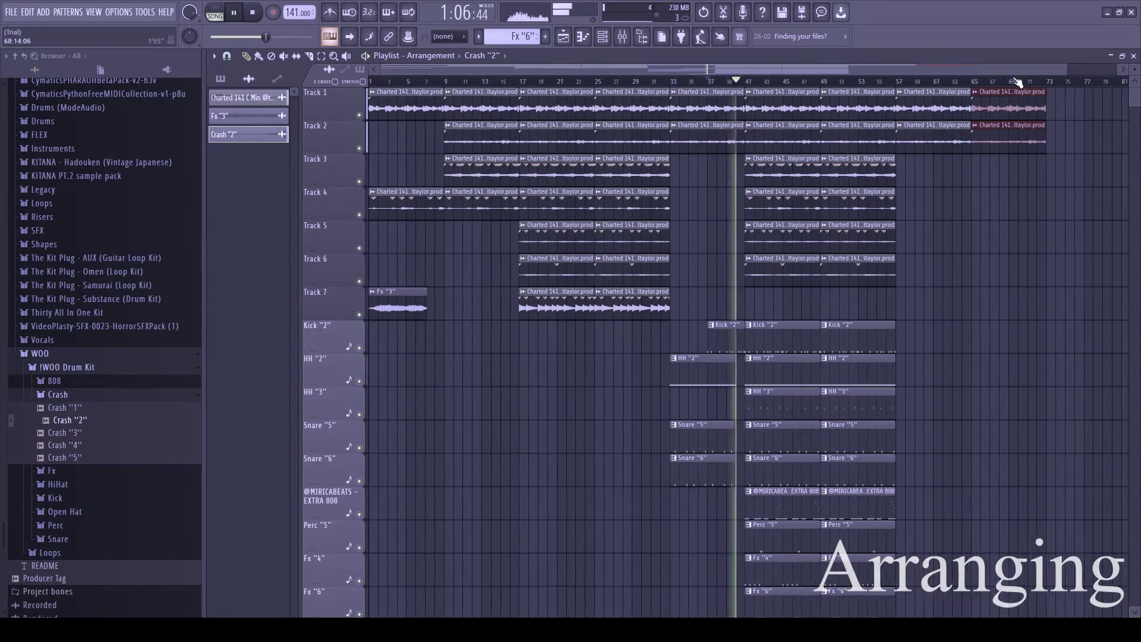
scroll(936, 260, "down", 5)
left_click_drag(803, 446, 915, 420, "shift")
right_click(915, 420)
scroll(938, 101, "up", 5)
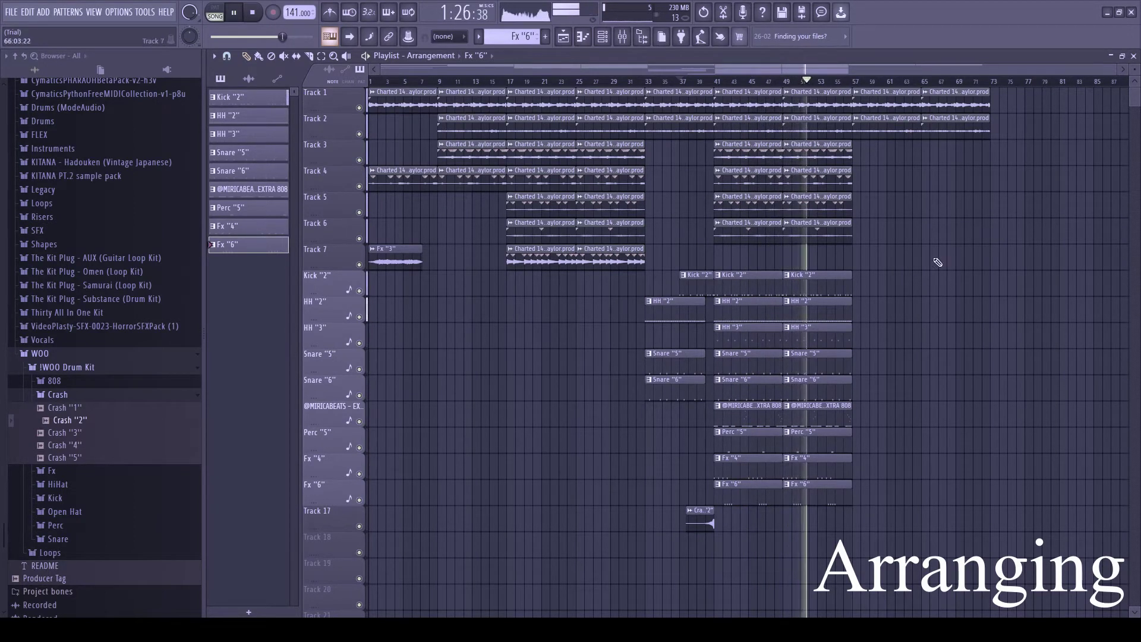
- Extend the HH "2", Snare "5" and Snare "6" patterns from bar 57 to bar 73
left_click_drag(820, 310, 886, 314)
left_click(927, 313)
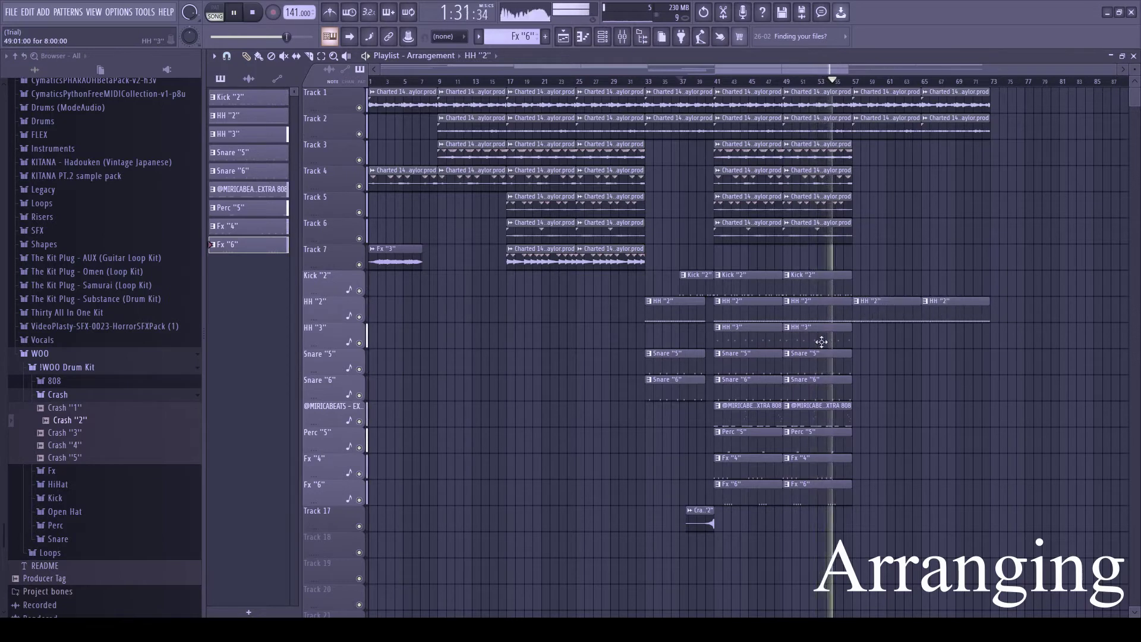
left_click_drag(820, 389, 828, 369)
key("ctrl+b")
key("ctrl+b")
left_click(906, 420)
right_click(901, 427)
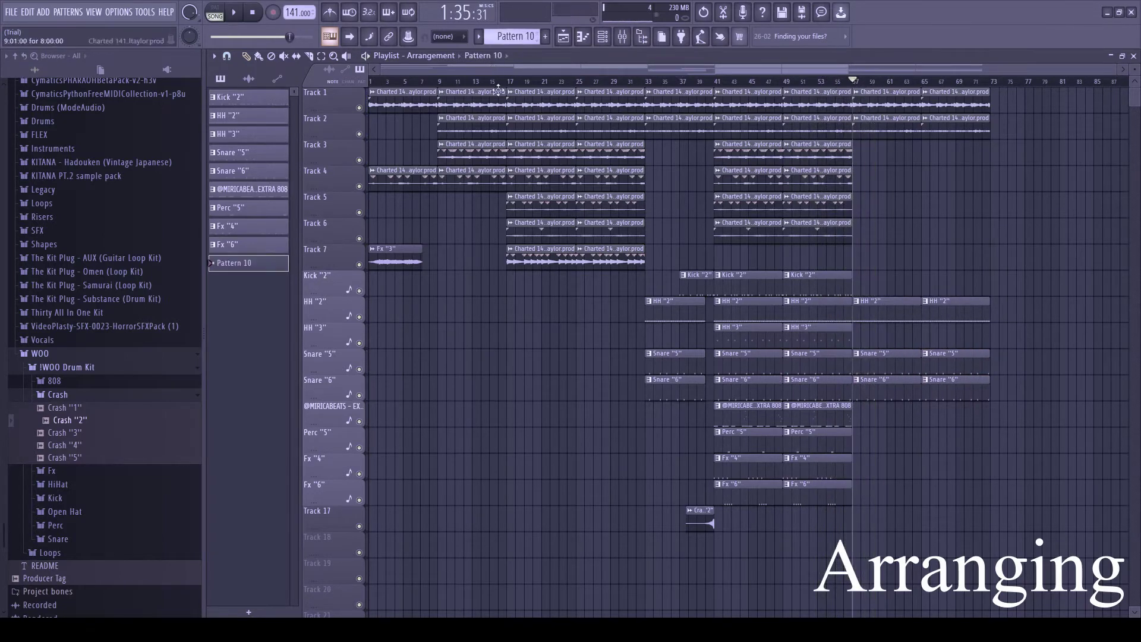
- Program Kick "2" hits on steps 1, 21, 33 and 53 of the new Pattern 10
left_click(602, 36)
key("l")
left_click(400, 443)
left_click(355, 438)
left_click(398, 350)
left_click(392, 391)
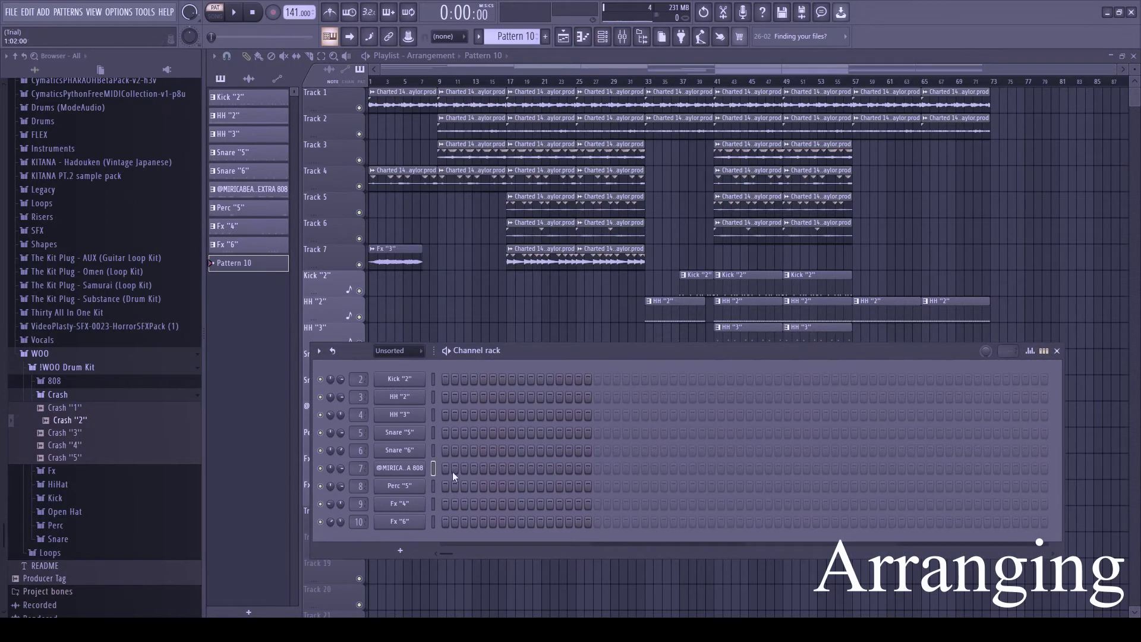
left_click(636, 378)
left_click(750, 379)
left_click(940, 378)
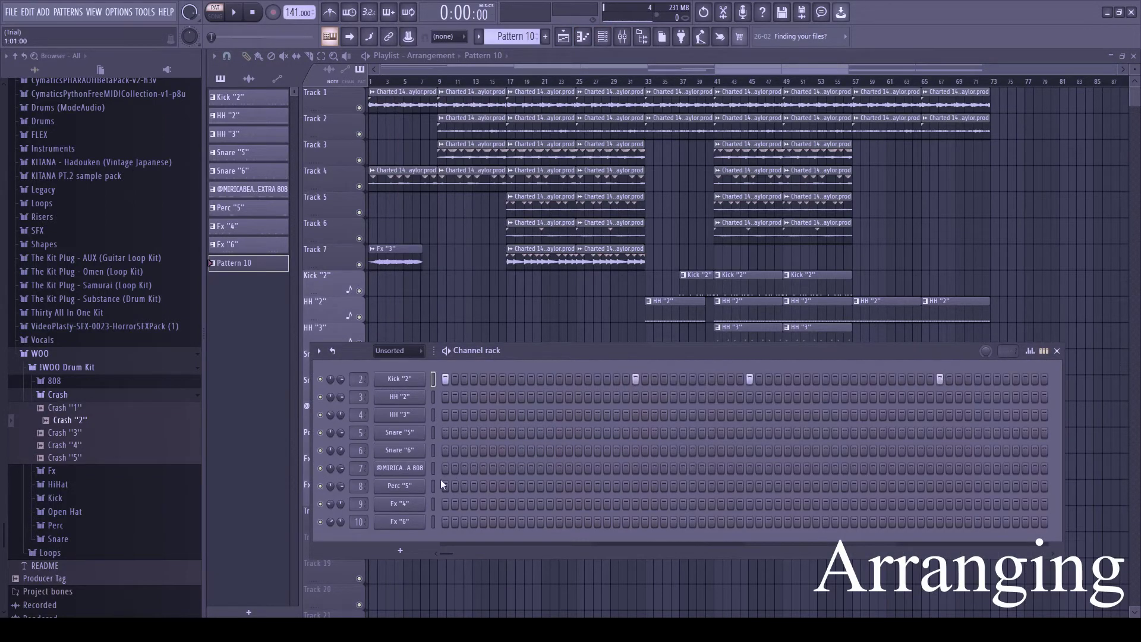
- Write an 808 line in Pattern 10 aligned with the kicks, using three B4 notes and a final D#5
left_click(434, 468)
key("F7")
left_click(255, 313)
key("space")
key("space")
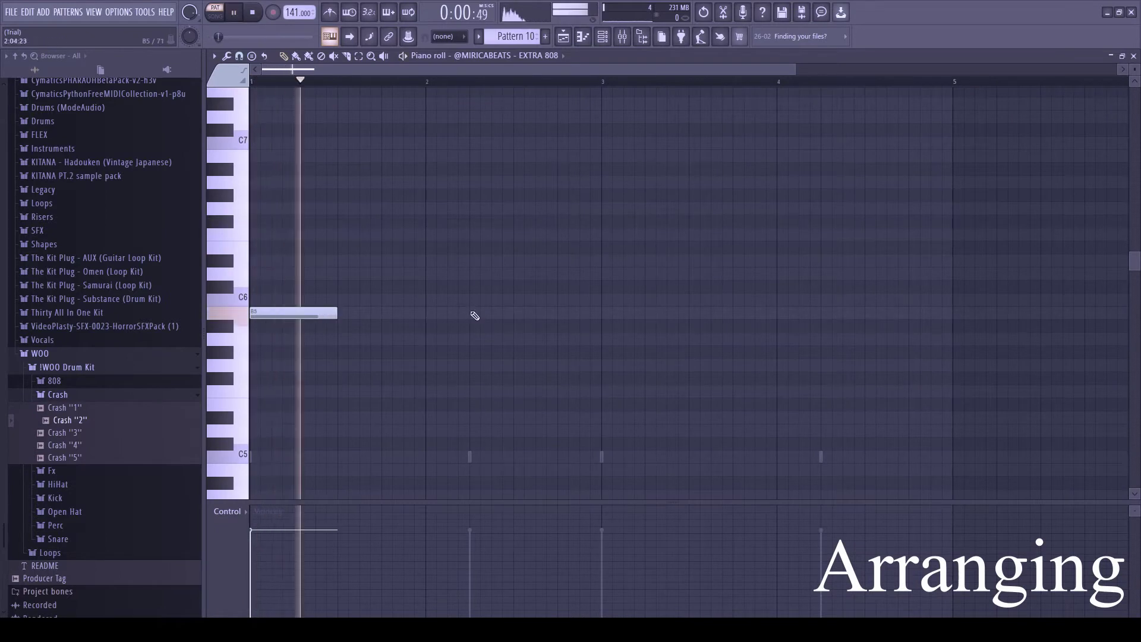
left_click(471, 312)
scroll(605, 363, "up", 1)
scroll(568, 364, "down", 1)
key("ctrl+Down")
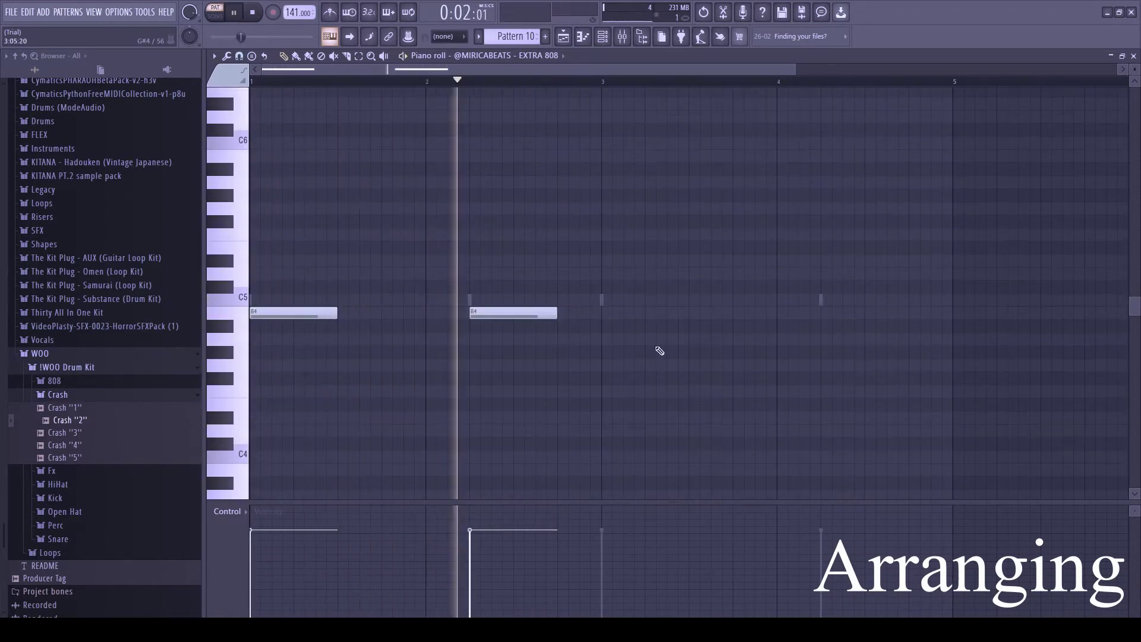
left_click(618, 313)
left_click(826, 261)
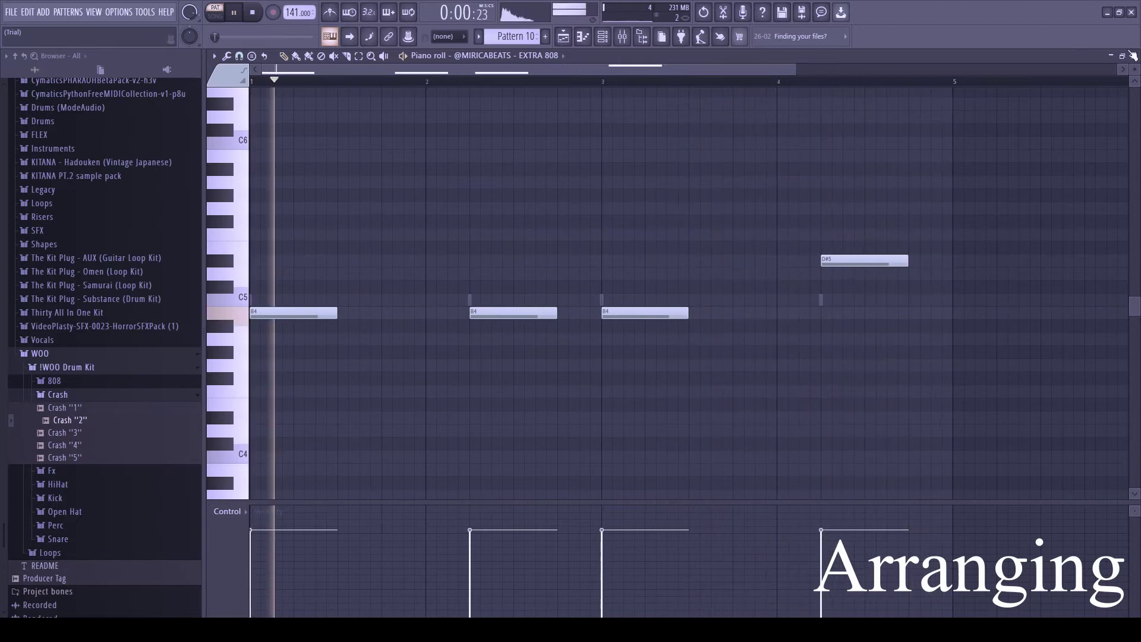
left_click(1134, 55)
key("space")
- Split Pattern 10 by channel and place its Kick "2" and 808 patterns at bar 57 on Tracks 17 and 18
right_click(260, 263)
left_click(285, 454)
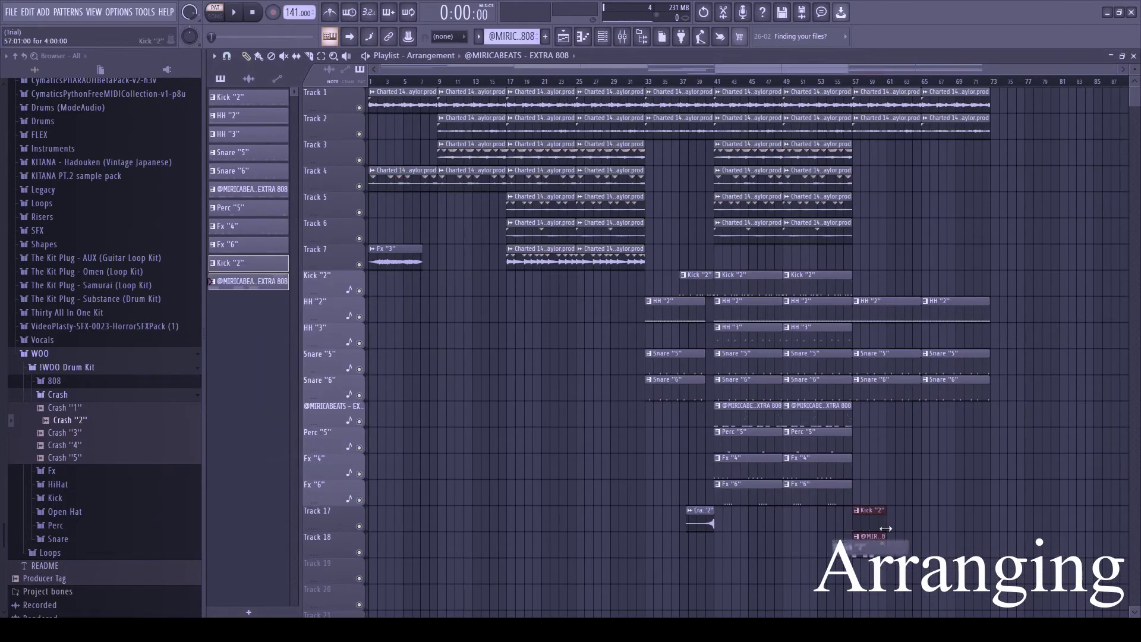
scroll(886, 529, "down", 3)
left_click_drag(260, 263, 347, 446)
- Duplicate the new Kick "2" and 808 clips up to bar 73, keeping the kick from bar 65 and the 808 from bar 61
left_click_drag(851, 429, 894, 495)
key("ctrl+b")
key("ctrl+b")
key("ctrl+b")
key("ctrl+b")
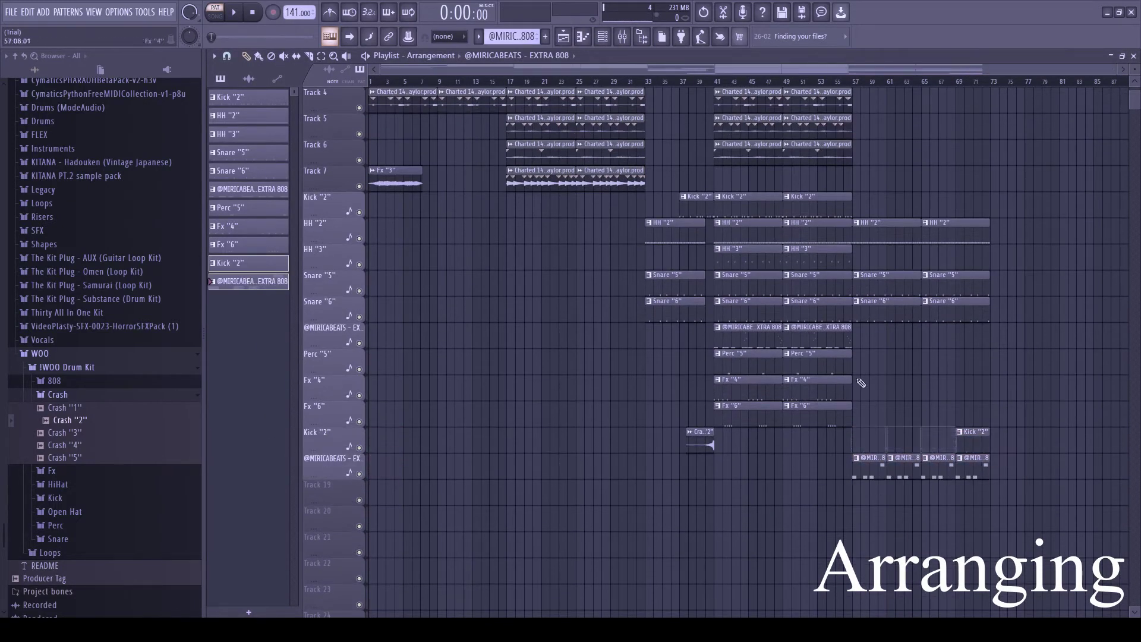
key("l")
scroll(1090, 102, "up", 3)
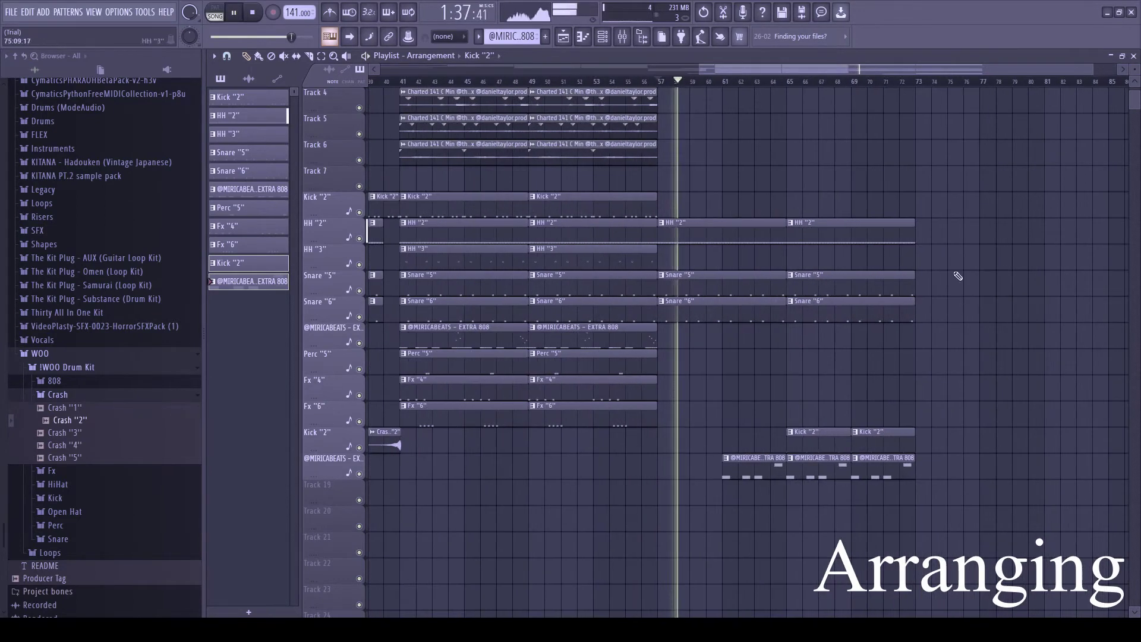
scroll(892, 429, "down", 5)
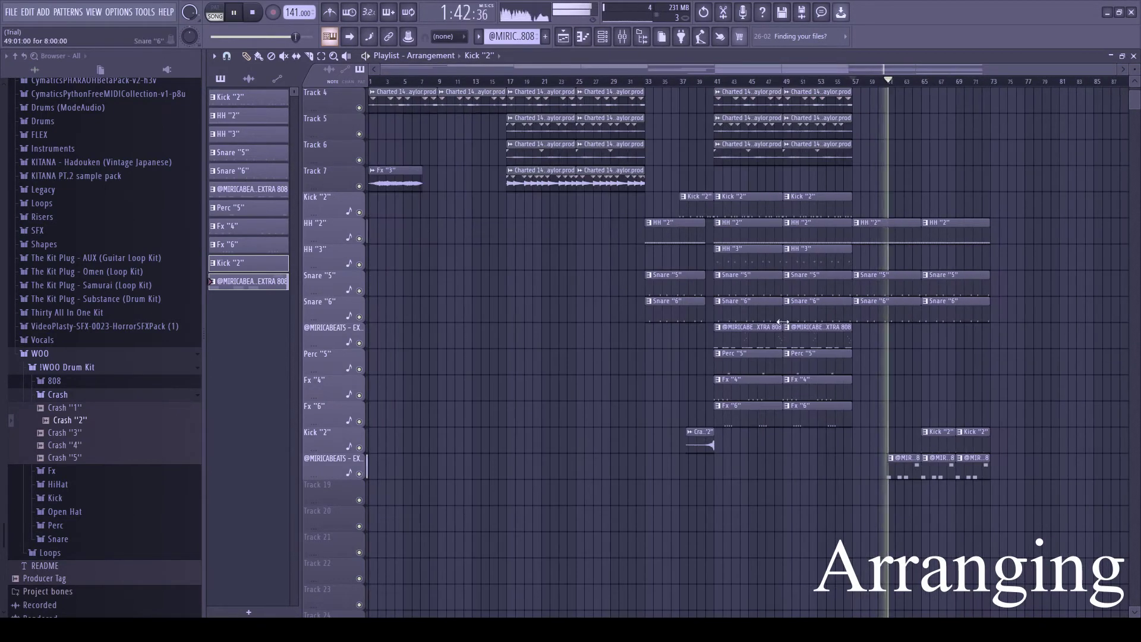
- Duplicate all clips between bars 65 and 73 to extend the arrangement to bar 81
left_click_drag(1000, 478, 933, 83)
left_click_drag(1135, 68, 1135, 66)
key("ctrl+b")
left_click(1088, 118)
left_click(1089, 117)
right_click(1094, 117)
scroll(1103, 84, "down", 1)
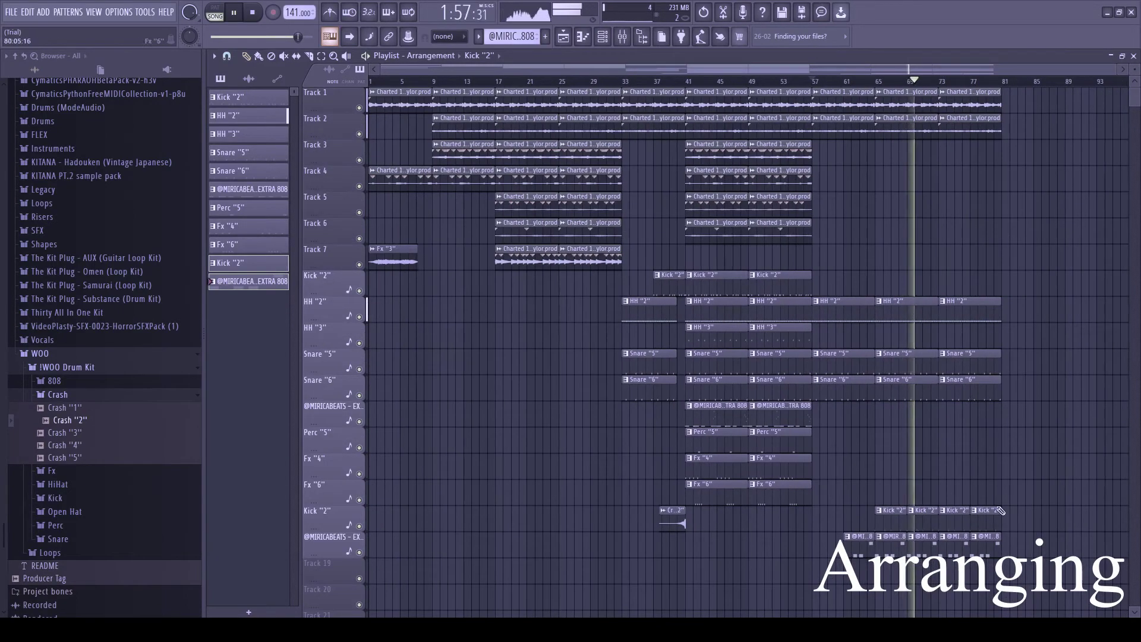
- Try adding copies of the Track 4 and Track 5 sample clips at bar 73
left_click_drag(787, 177, 977, 176, "shift")
left_click_drag(1009, 192, 1038, 218, "ctrl")
scroll(1024, 268, "down", 1)
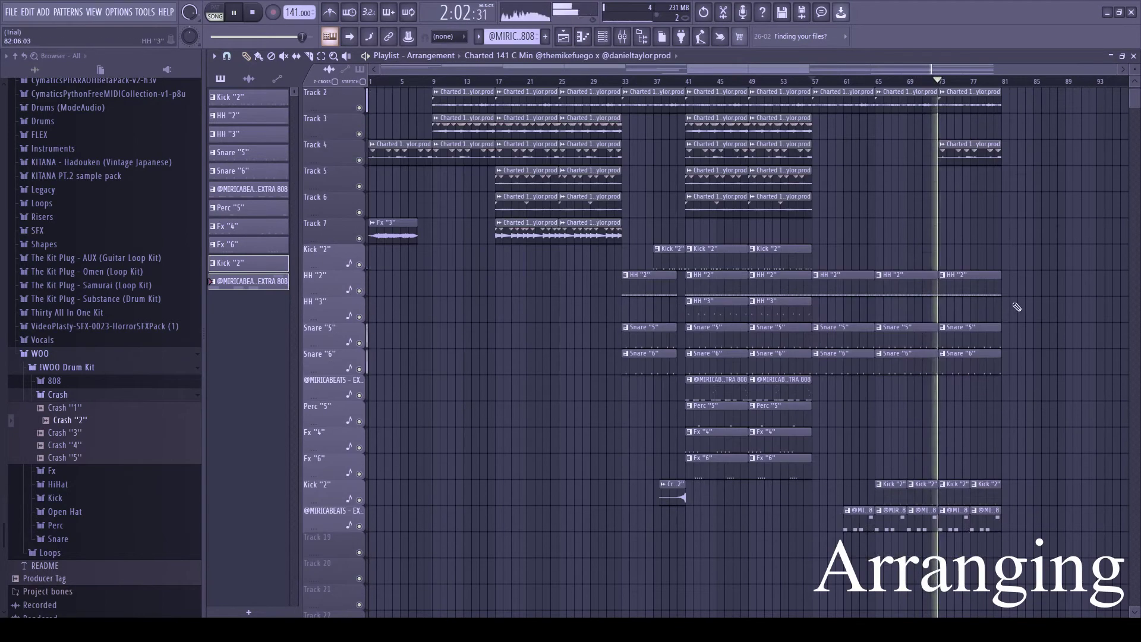
left_click_drag(781, 176, 971, 176, "shift")
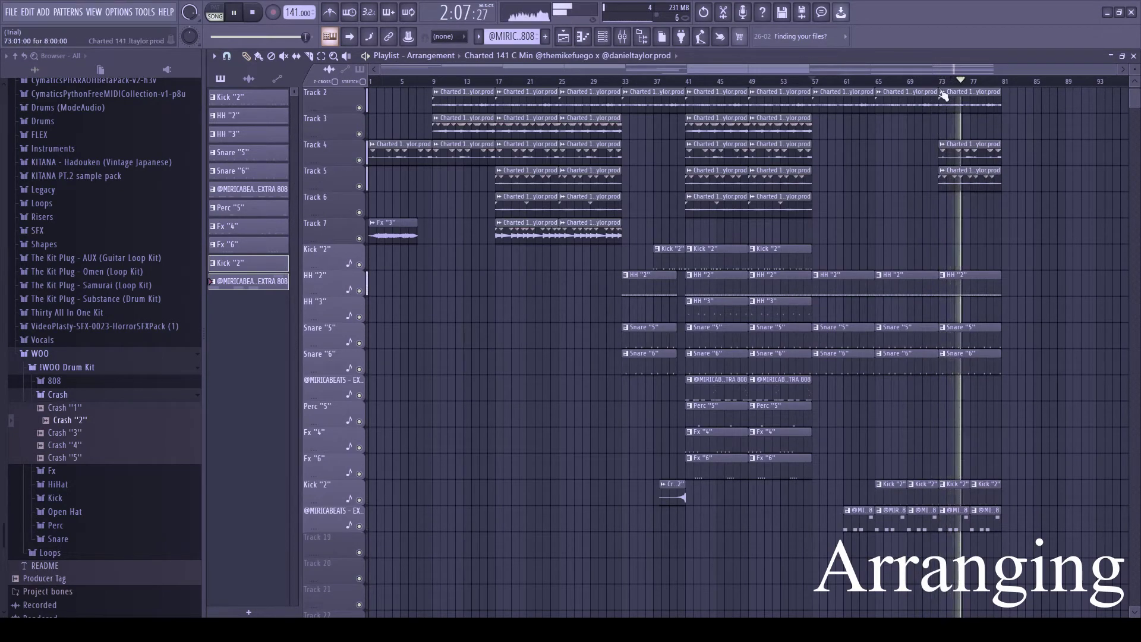
- Copy the Track 3 sample clip to bar 73, delete the copies there on Tracks 4 and 5, and replay the section
left_click(940, 82)
left_click_drag(781, 123, 969, 123, "shift")
right_click(969, 150)
right_click(969, 176)
left_click(940, 82)
left_click(639, 150)
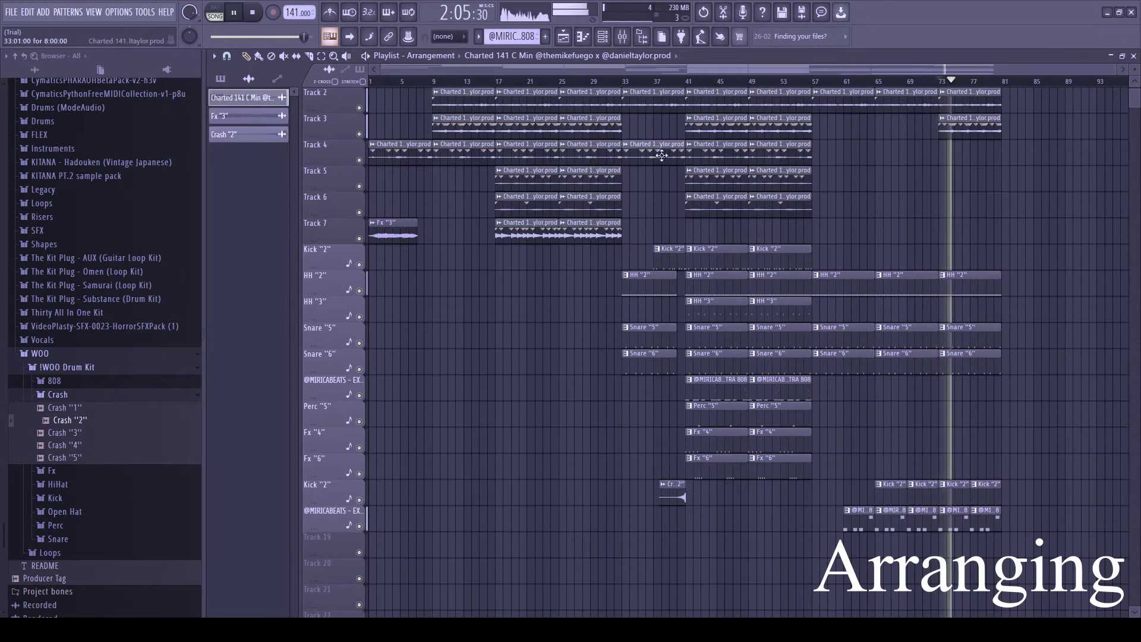
left_click(653, 177)
right_click(653, 181)
right_click(653, 151)
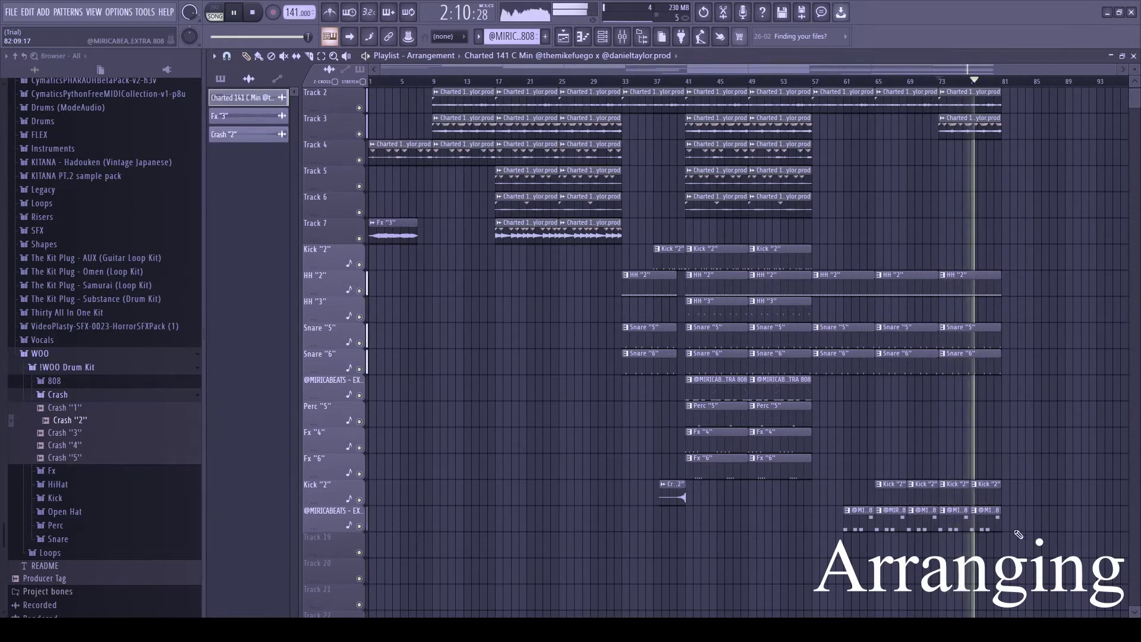
left_click_drag(1013, 133, 978, 104, "ctrl")
key("ctrl+v")
right_click(408, 280)
right_click(408, 339)
right_click(408, 517)
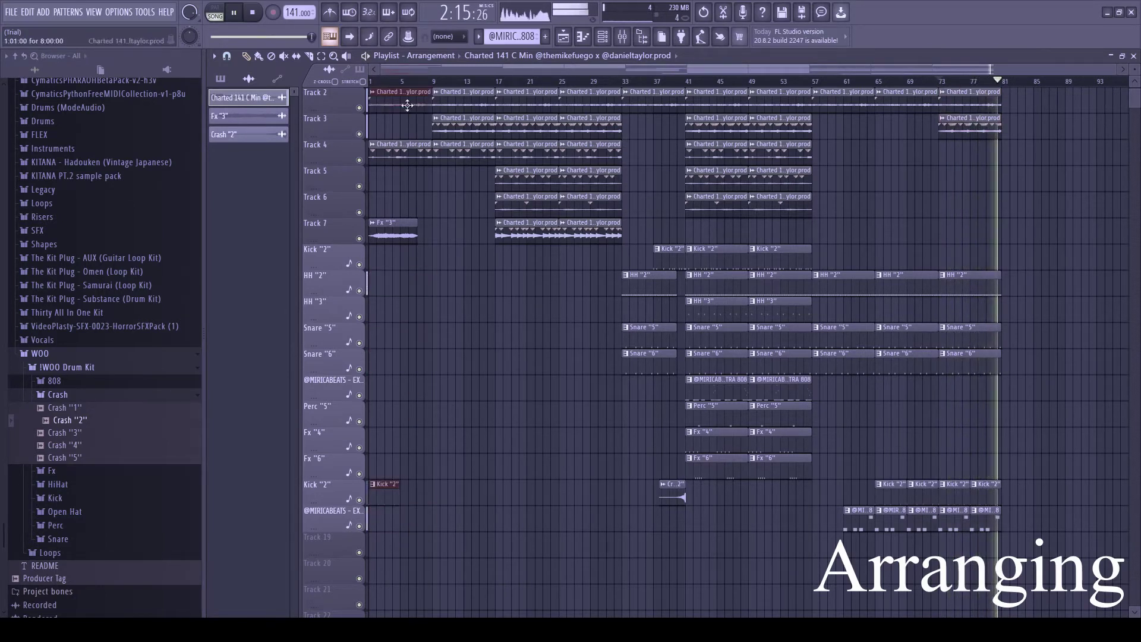
key("space")
key("Delete")
left_click(405, 104)
- Duplicate all clips between bars 33 and 57 to bar 81, extending the arrangement to bar 105
left_click(940, 82)
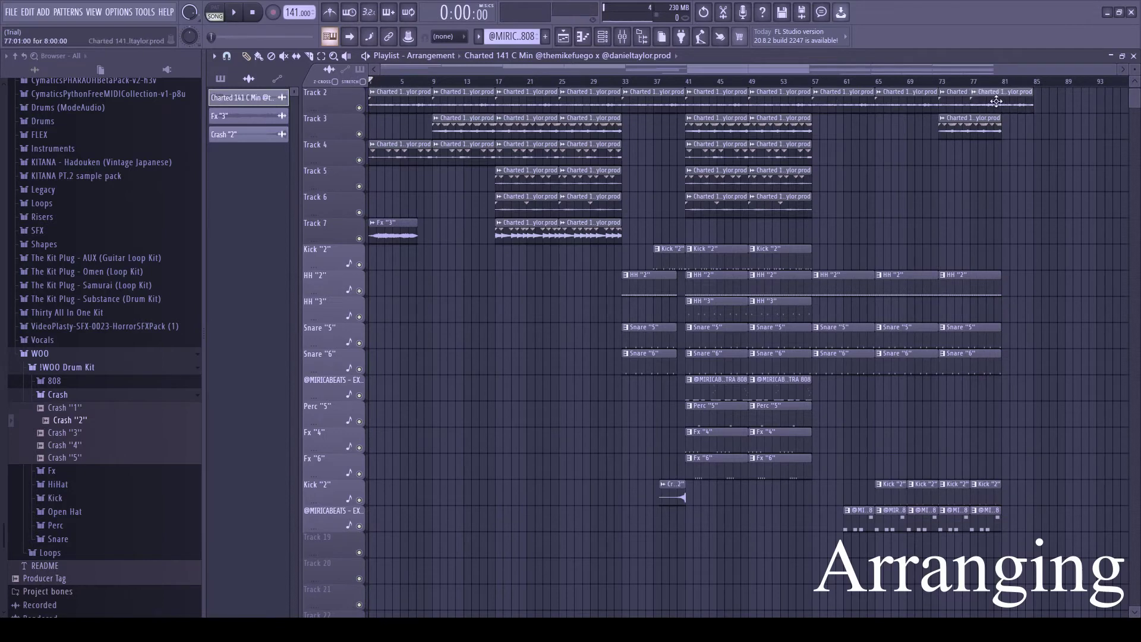
left_click_drag(805, 521, 689, 89)
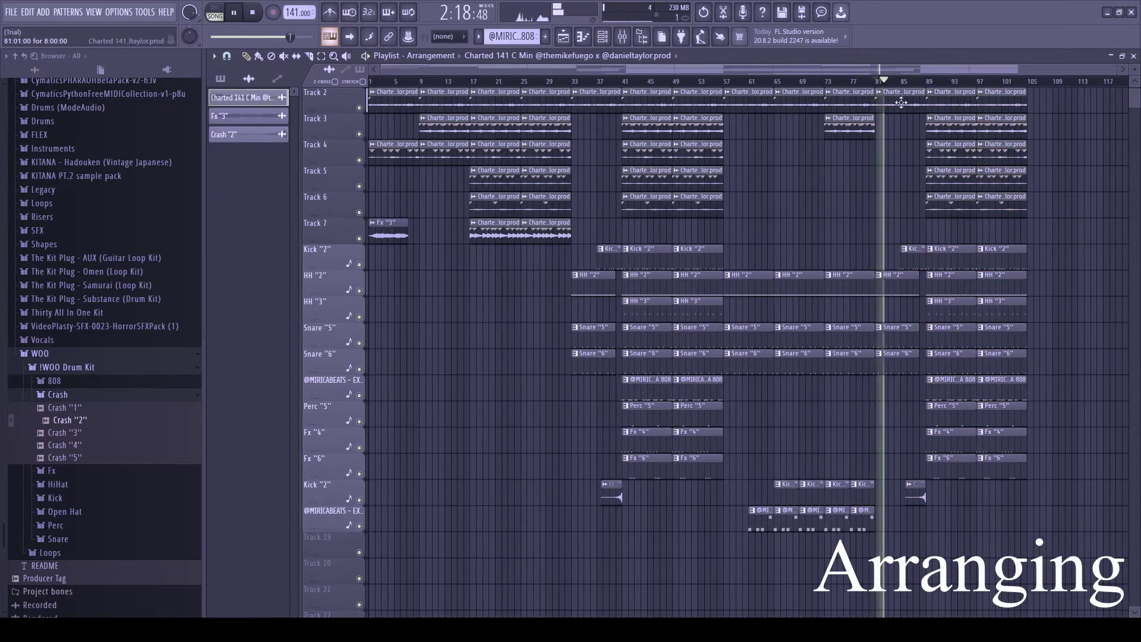
right_click(902, 103)
key("space")
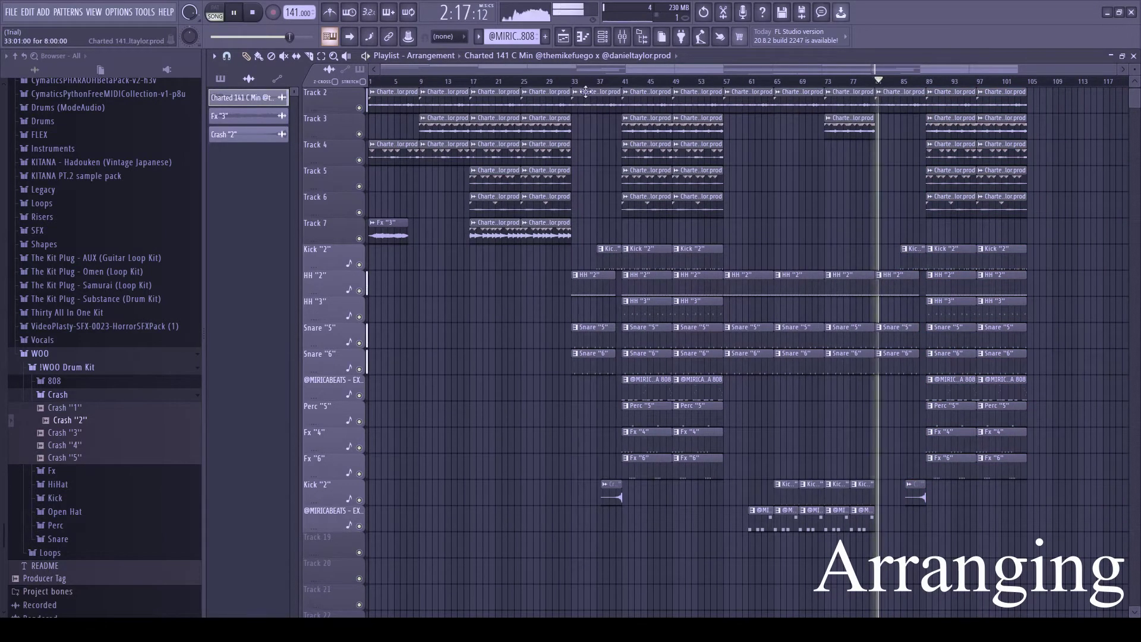
- Compare the sections at bars 33, 57 and 73, and try removing the Track 2 sample clips from bar 81
left_click(573, 81)
left_click(725, 81)
left_click(824, 81)
right_click(887, 100)
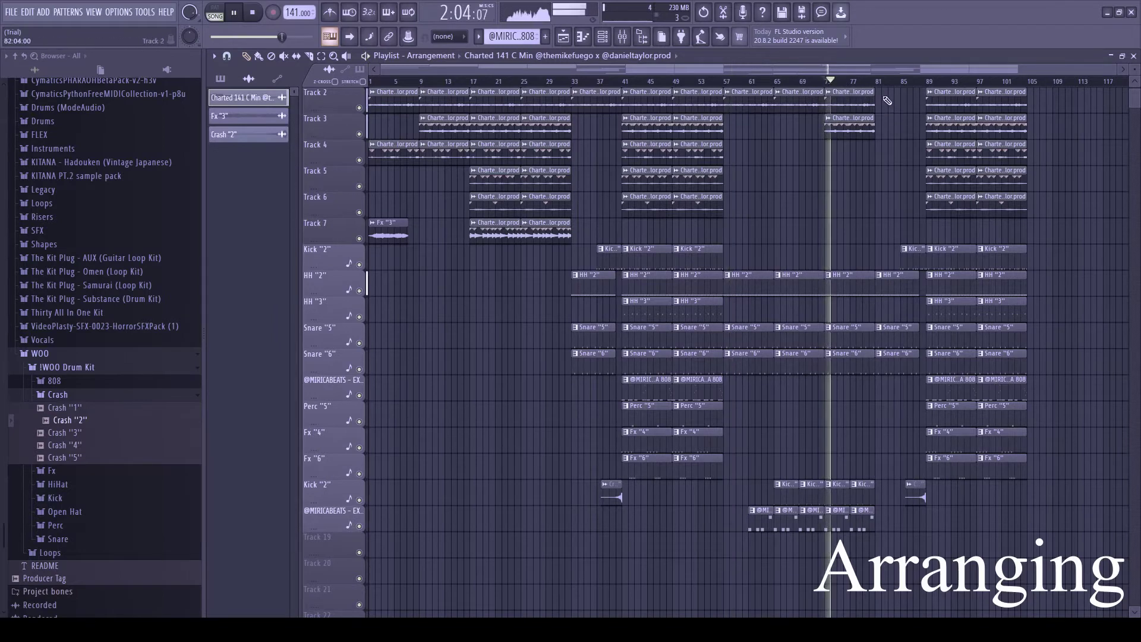
left_click(884, 98)
- Extend the Track 1 sample from bar 81 to bar 105
left_click(925, 82)
scroll(883, 101, "up", 1)
key("space")
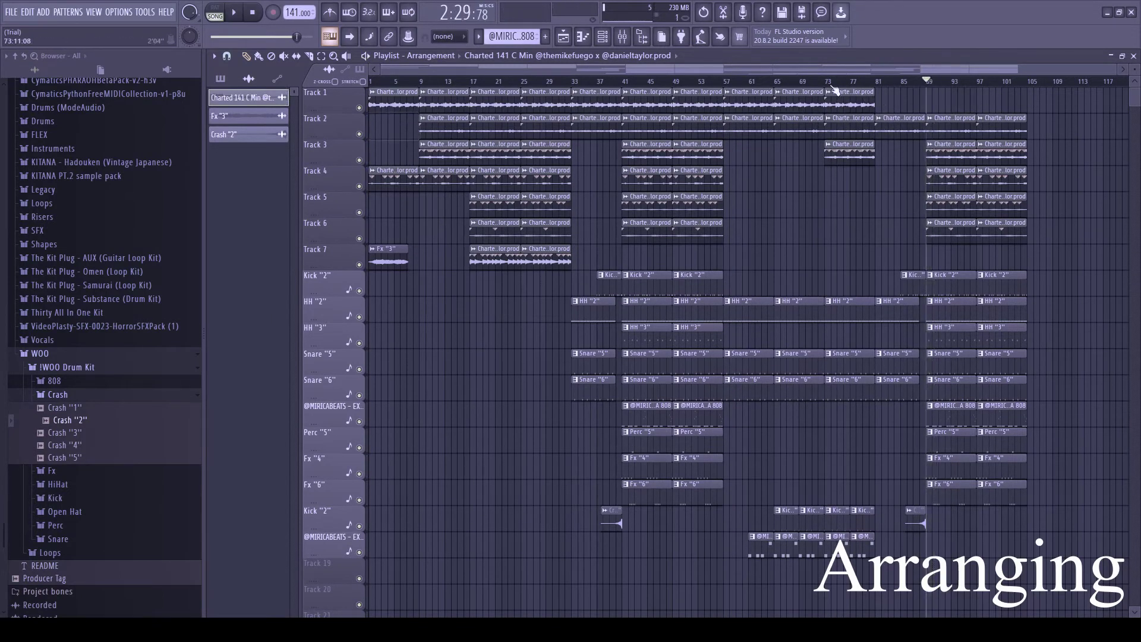
left_click_drag(818, 82, 875, 89)
left_click(888, 94)
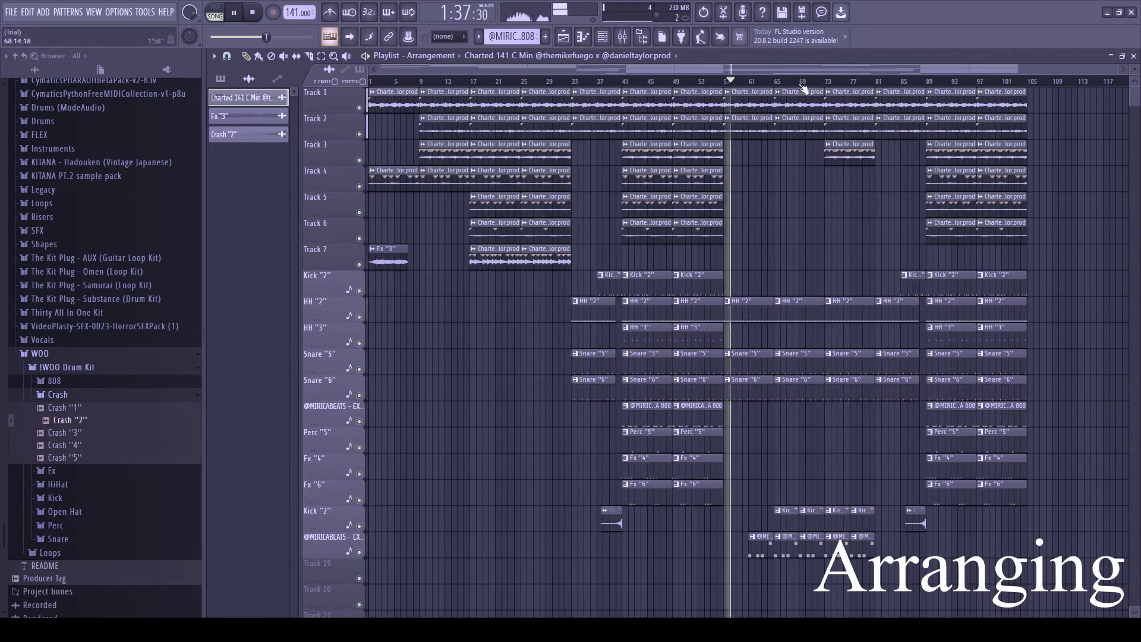
- Solo the main 808 track and play it from bar 41
scroll(889, 538, "down", 1)
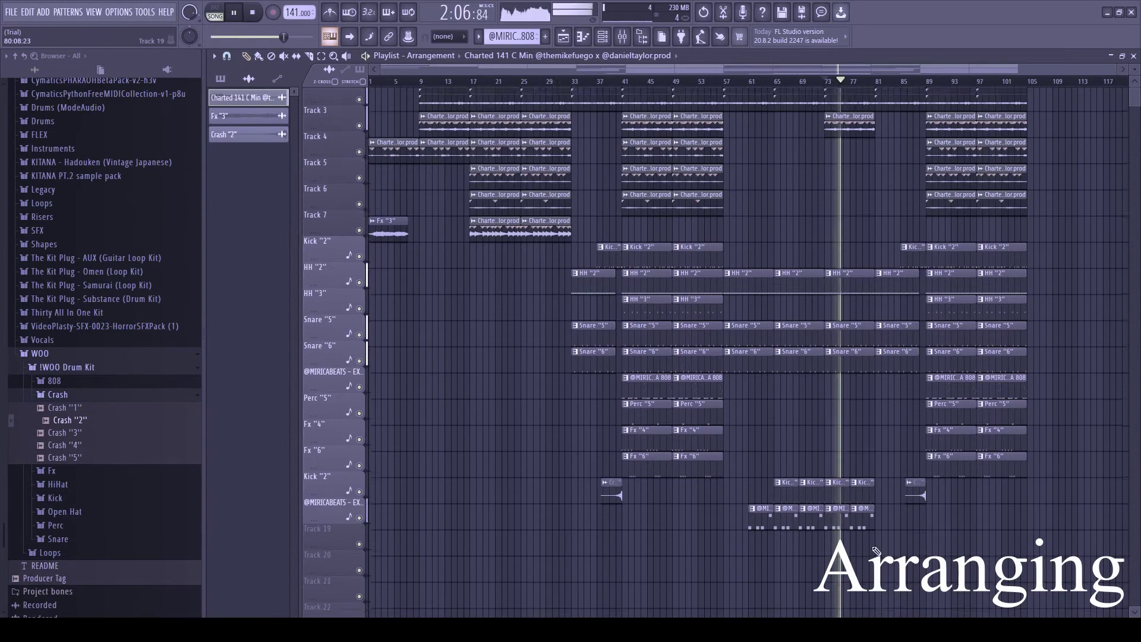
scroll(874, 551, "up", 1)
key("space")
right_click(359, 421)
left_click(623, 81)
key("space")
scroll(672, 82, "up", 3)
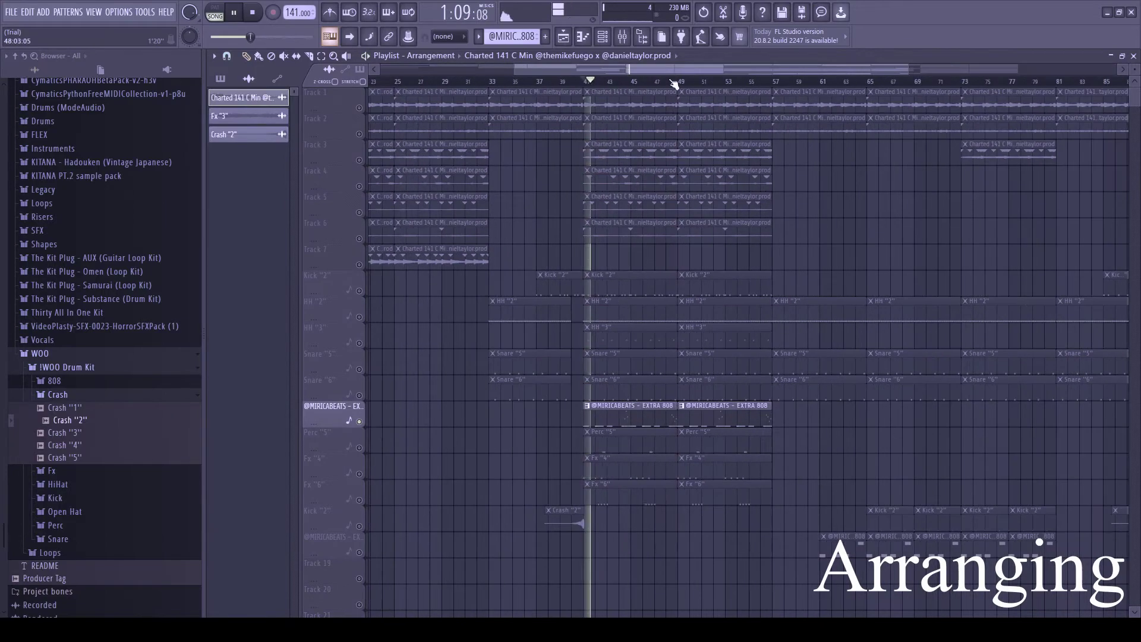
- Create an automation clip over bars 41 to 49 for the EQ band 2 level of the 808's mixer track
left_click_drag(675, 82, 584, 82)
scroll(608, 81, "up", 2)
left_click(622, 36)
left_click(435, 209)
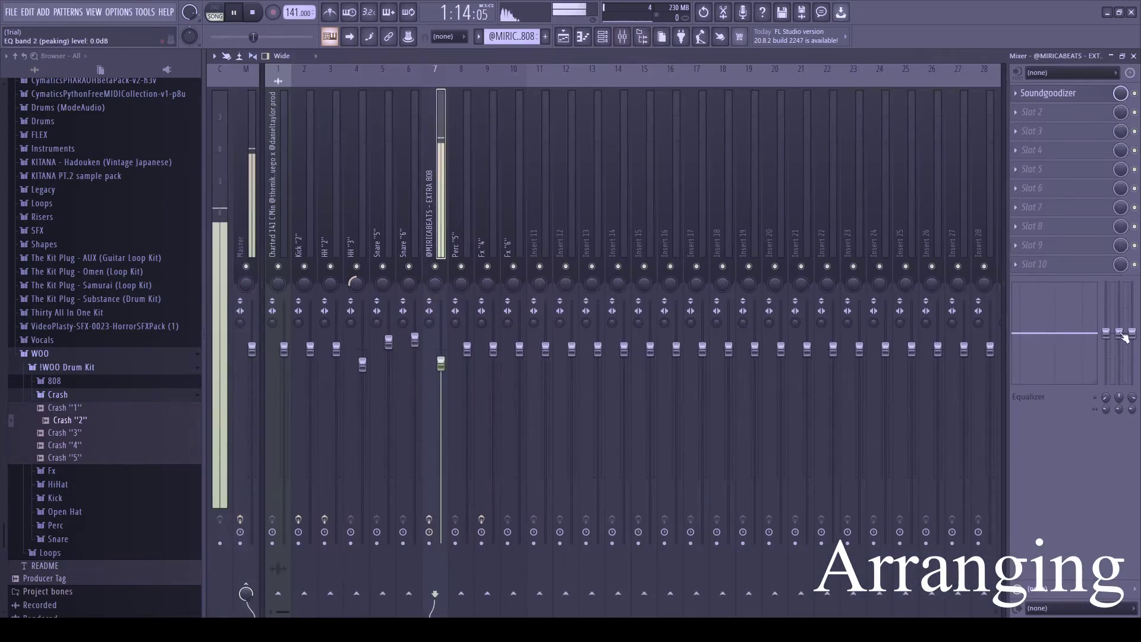
right_click(1120, 333)
left_click(1082, 408)
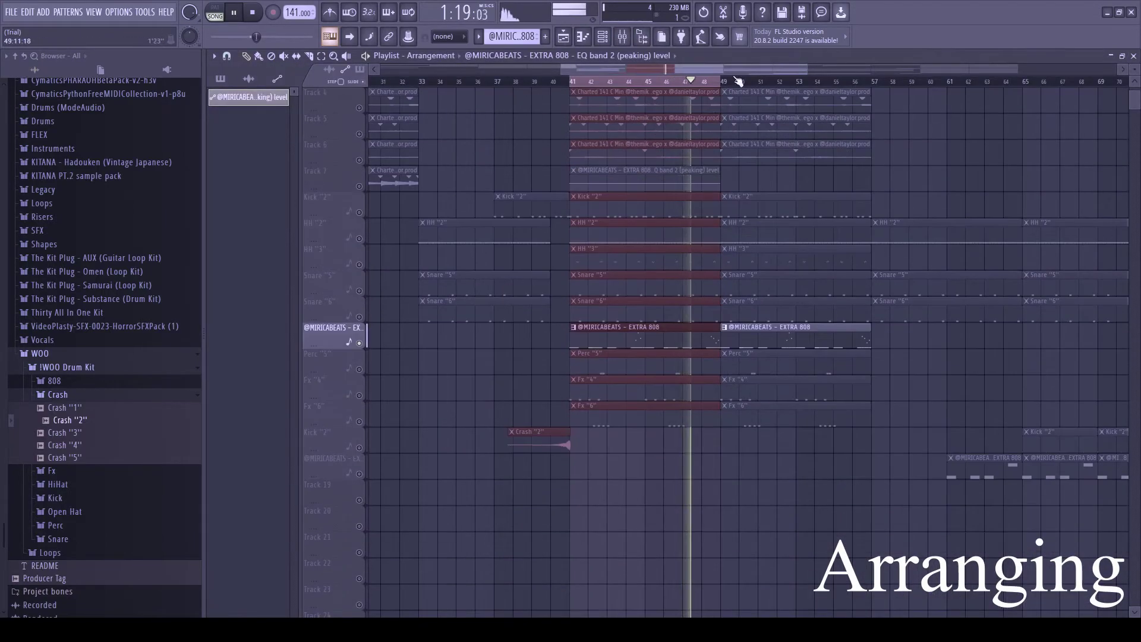
- Move the EQ automation clip from Track 7 to the second 808 track at bar 41, leaving only the two 808 tracks enabled
scroll(739, 204, "down", 4)
key("space")
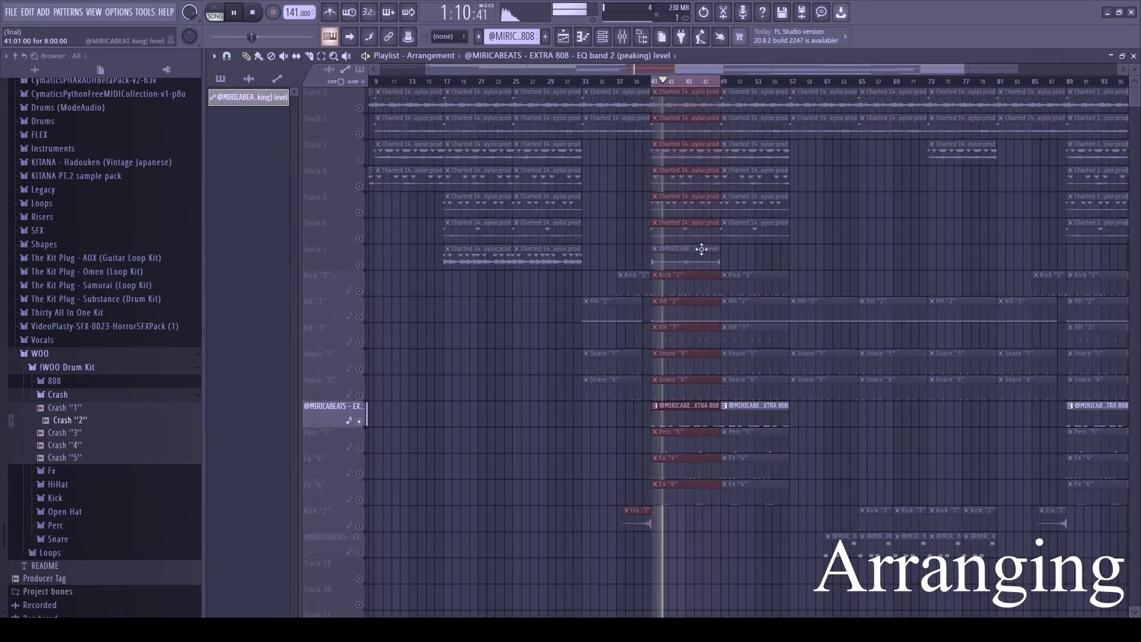
left_click_drag(702, 249, 695, 509)
key("space")
scroll(539, 515, "up", 4)
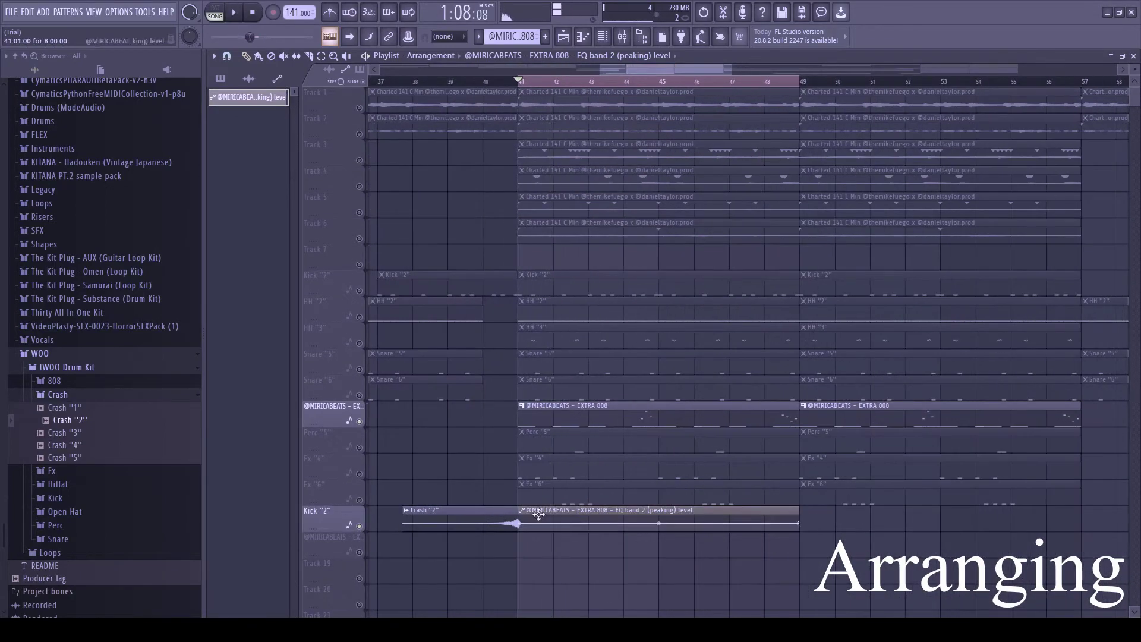
left_click_drag(539, 515, 541, 538)
scroll(542, 536, "down", 1)
left_click(359, 474)
left_click(359, 447)
key("space")
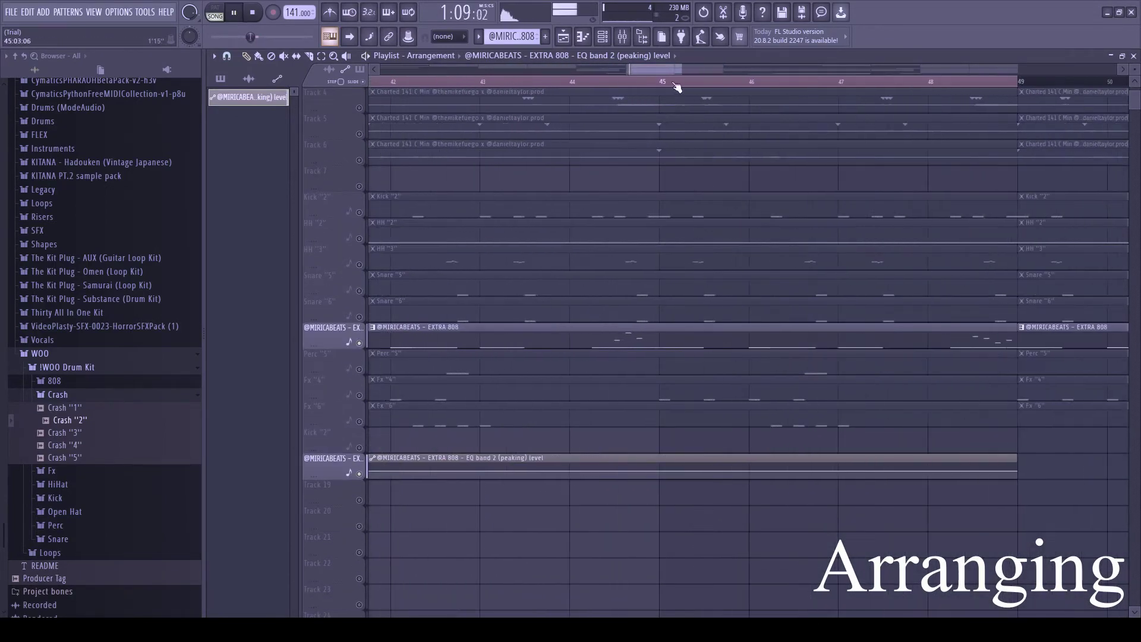
- Change the snap setting and add automation points on both sides of the 808's high notes before bar 45, giving both the same value
scroll(625, 211, "up", 5)
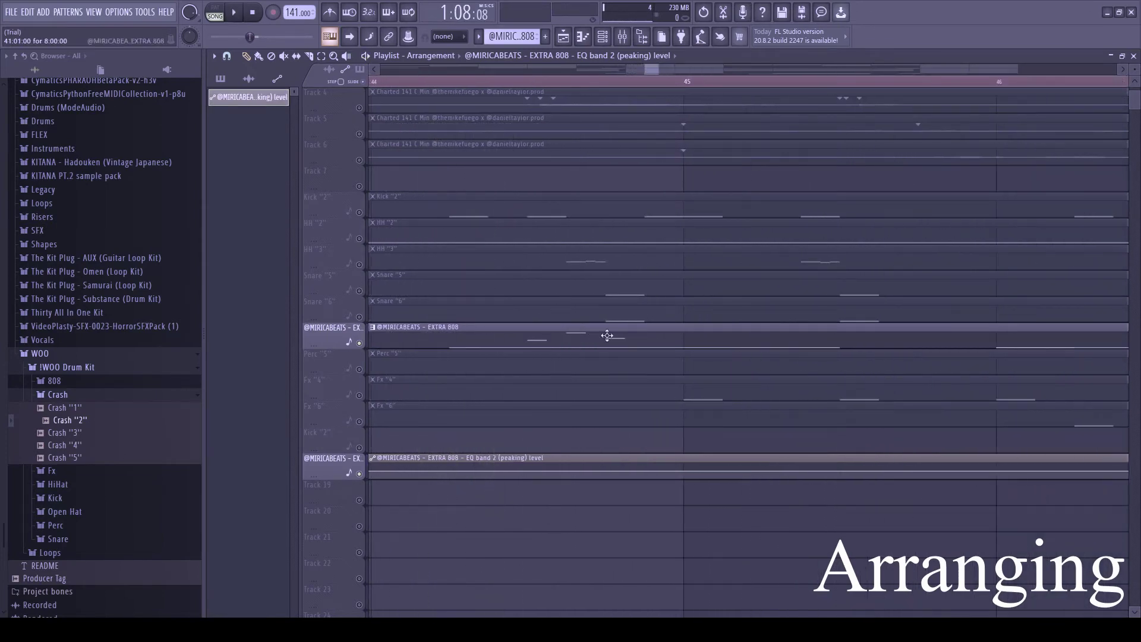
left_click(226, 56)
left_click(244, 182)
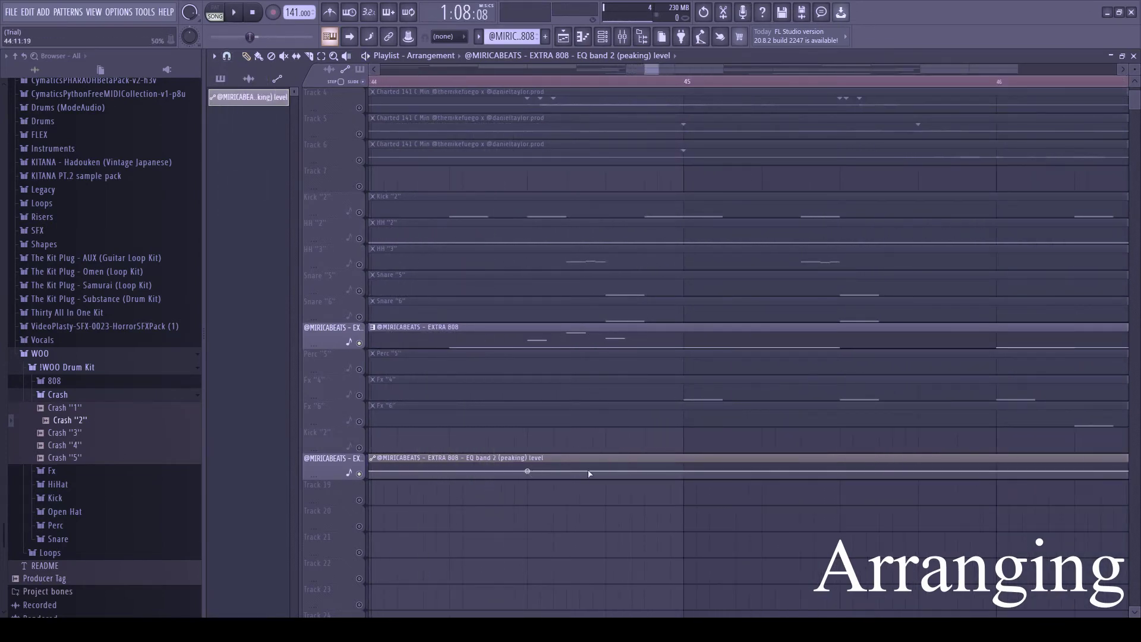
right_click(531, 472)
left_click(566, 601)
left_click(473, 595)
right_click(528, 473)
left_click(560, 578)
right_click(647, 473)
left_click(678, 589)
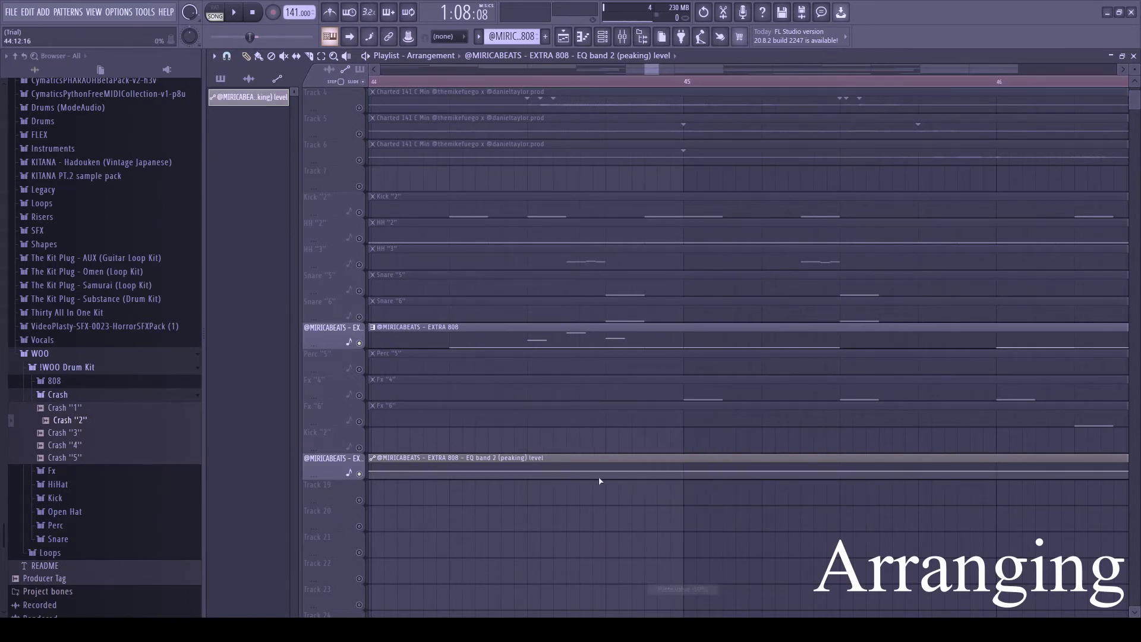
- Add a point between the two automation points before bar 45, raise it into a peak, and replay the 808
right_click(592, 468)
left_click(604, 538)
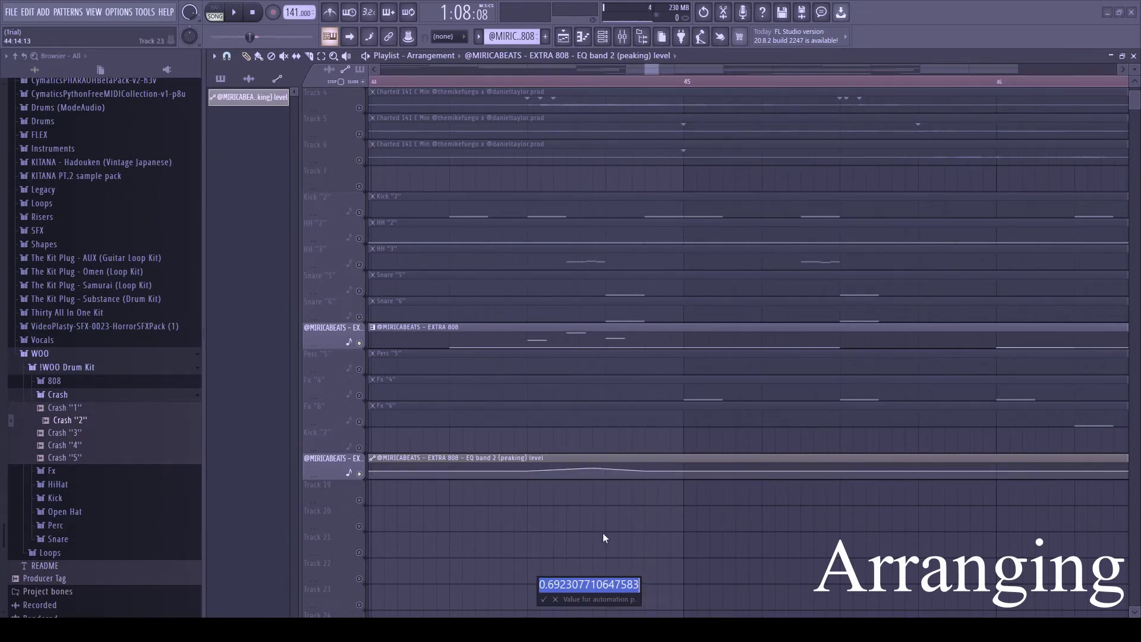
scroll(624, 86, "down", 3)
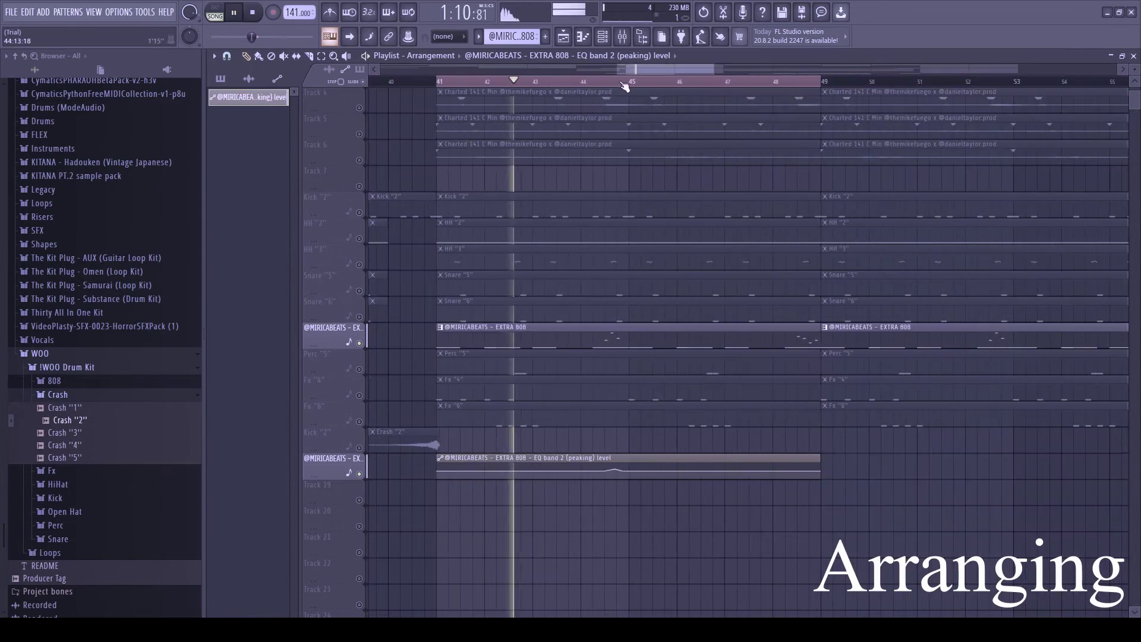
scroll(624, 84, "up", 1)
key("space")
left_click_drag(607, 469, 608, 467)
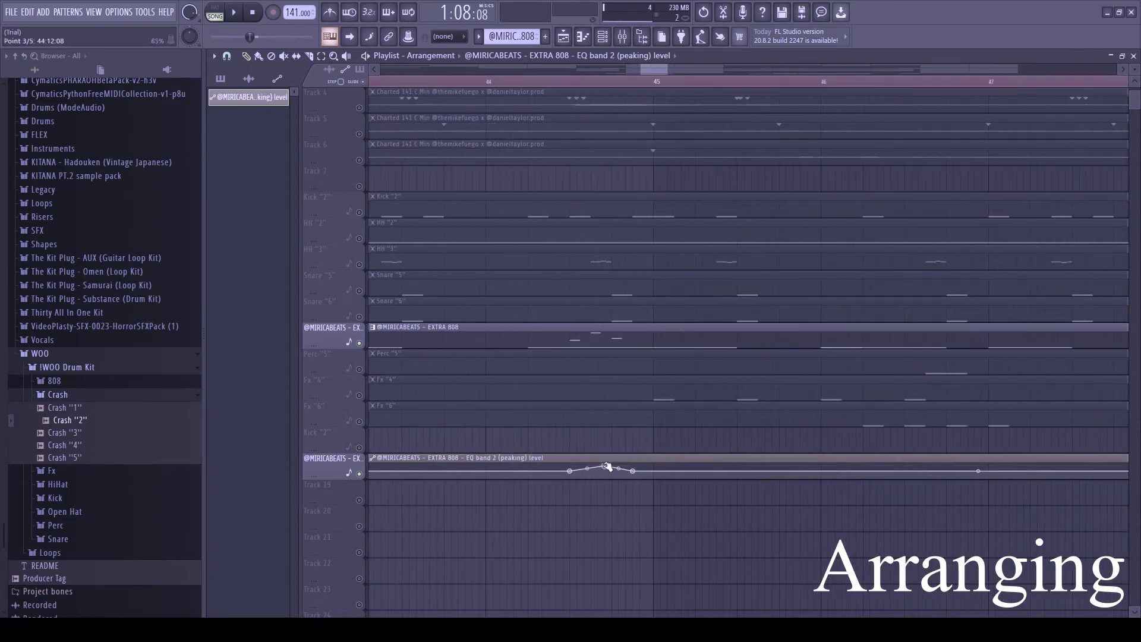
key("space")
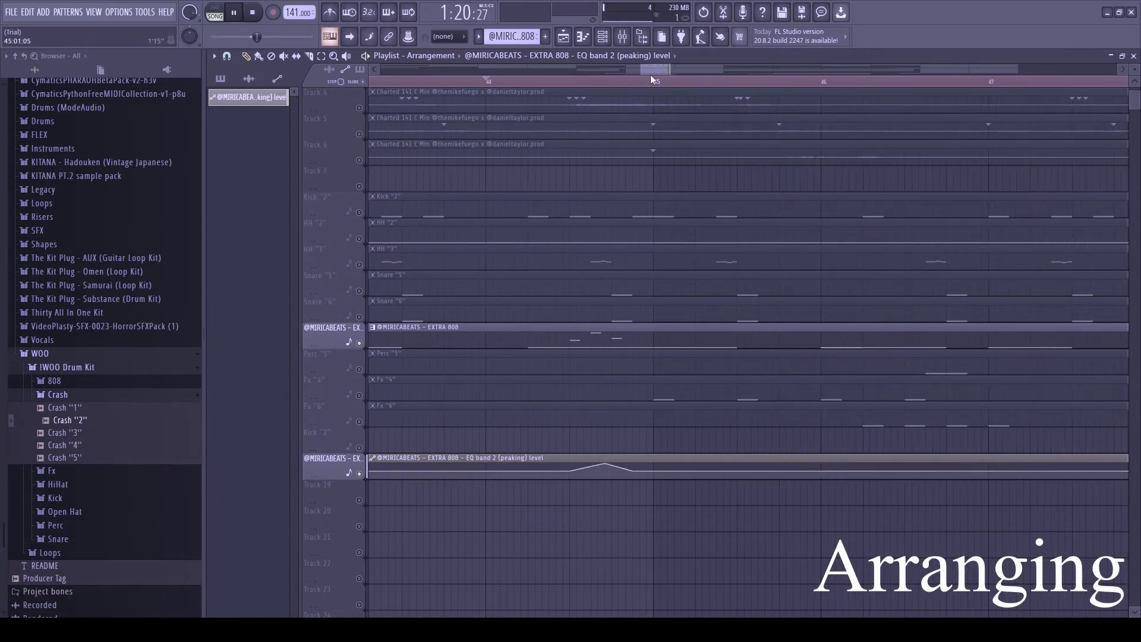
- Shorten the automation clip to bars 41 to 45 and repeat it over the main 808 clips up to bar 57
left_click(248, 57)
right_click(495, 457)
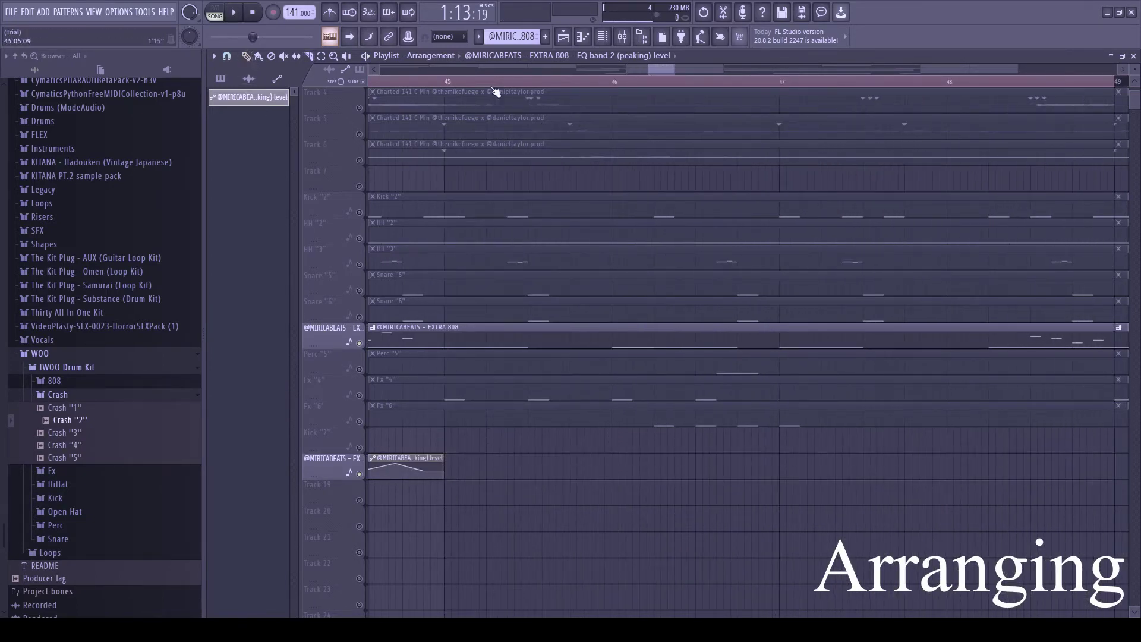
scroll(496, 84, "down", 3)
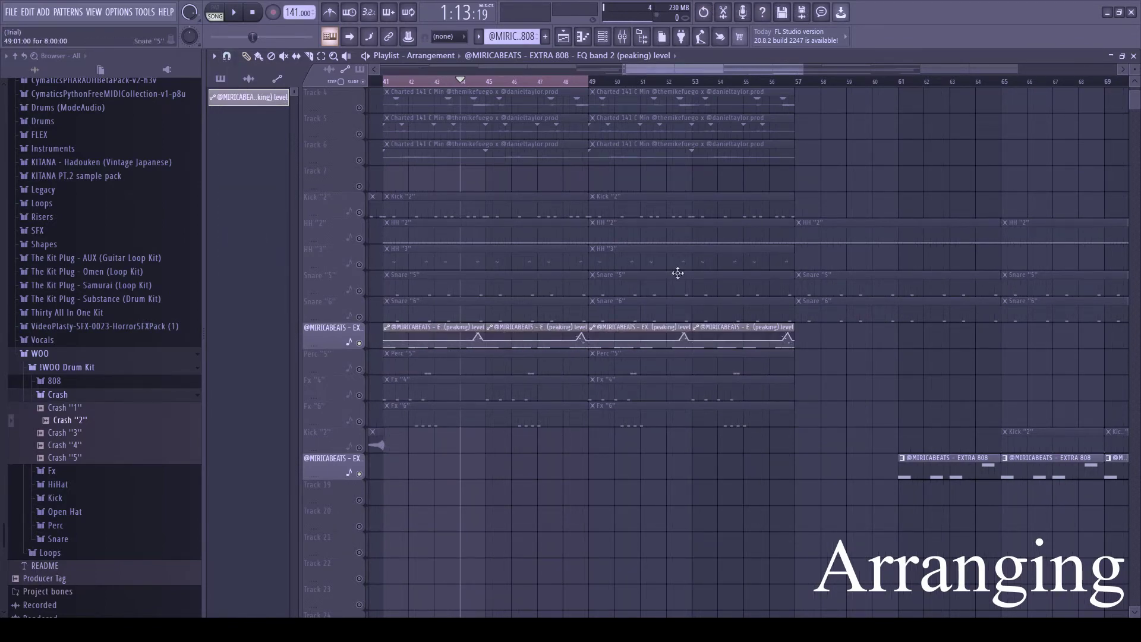
scroll(678, 273, "down", 5)
- Replace the 808 clips at bars 89 to 105 with copies of the automated 808 section from bars 41 to 57
key("space")
key("space")
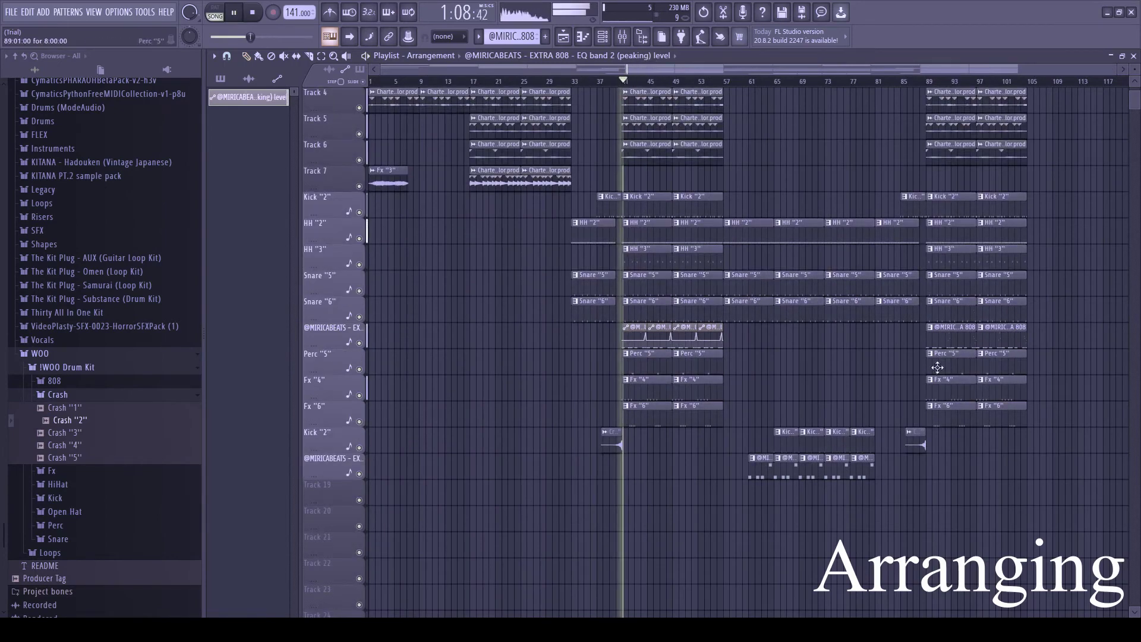
right_click(950, 336)
right_click(1000, 336)
left_click_drag(805, 324, 941, 335)
left_click(900, 335)
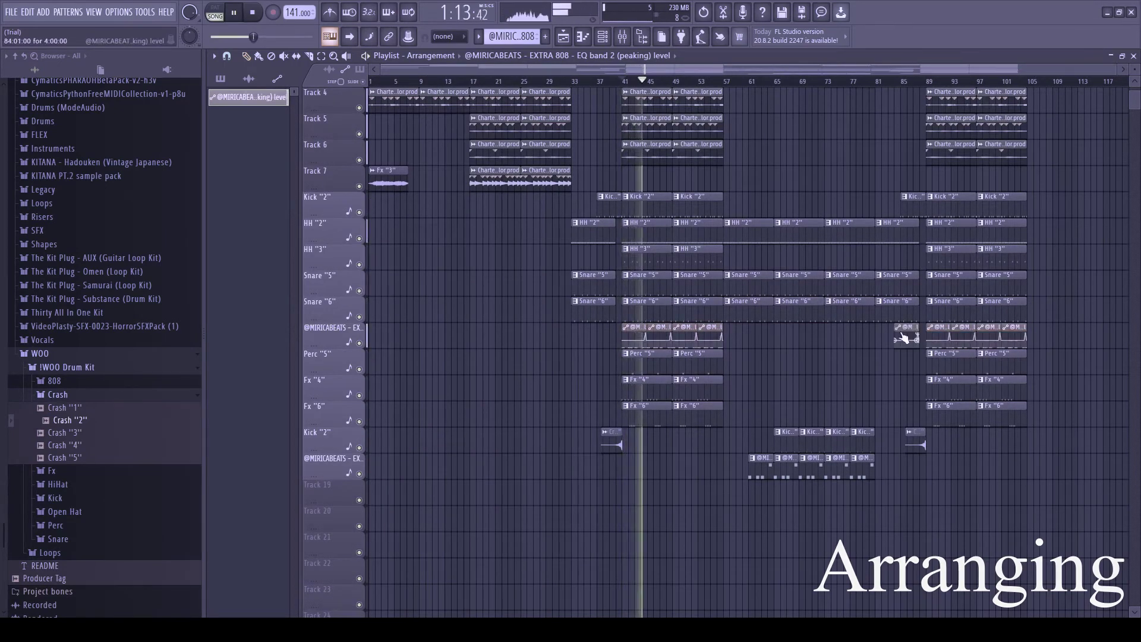
- Tweak EQ band 2 of the 808's mixer track and check it against the automation peaks during playback
key("F9")
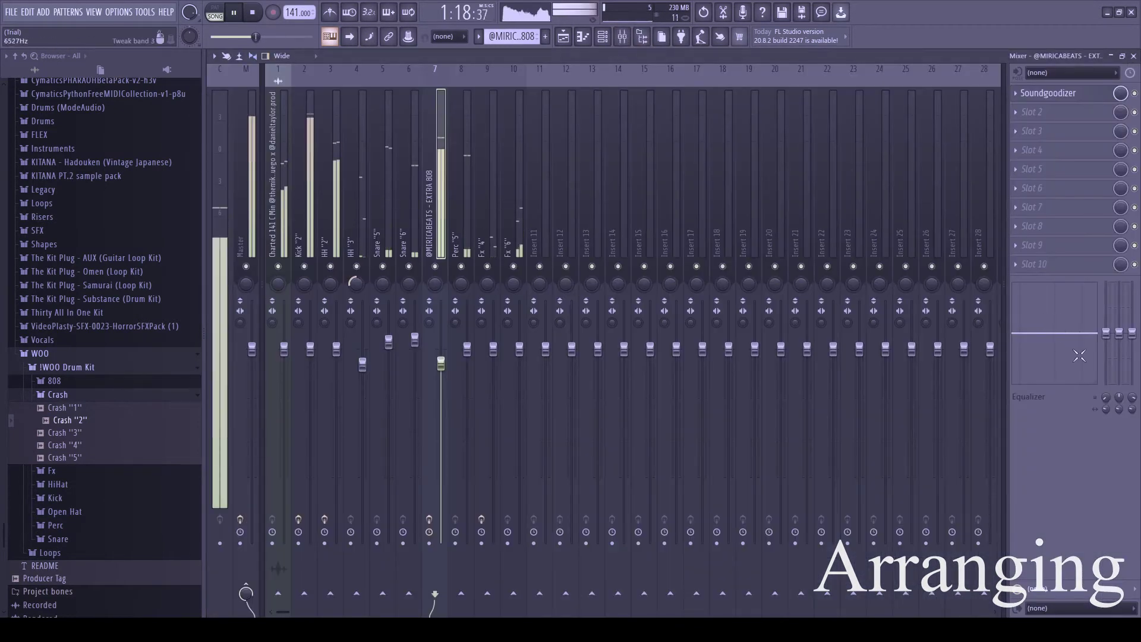
left_click_drag(1062, 351, 1062, 347)
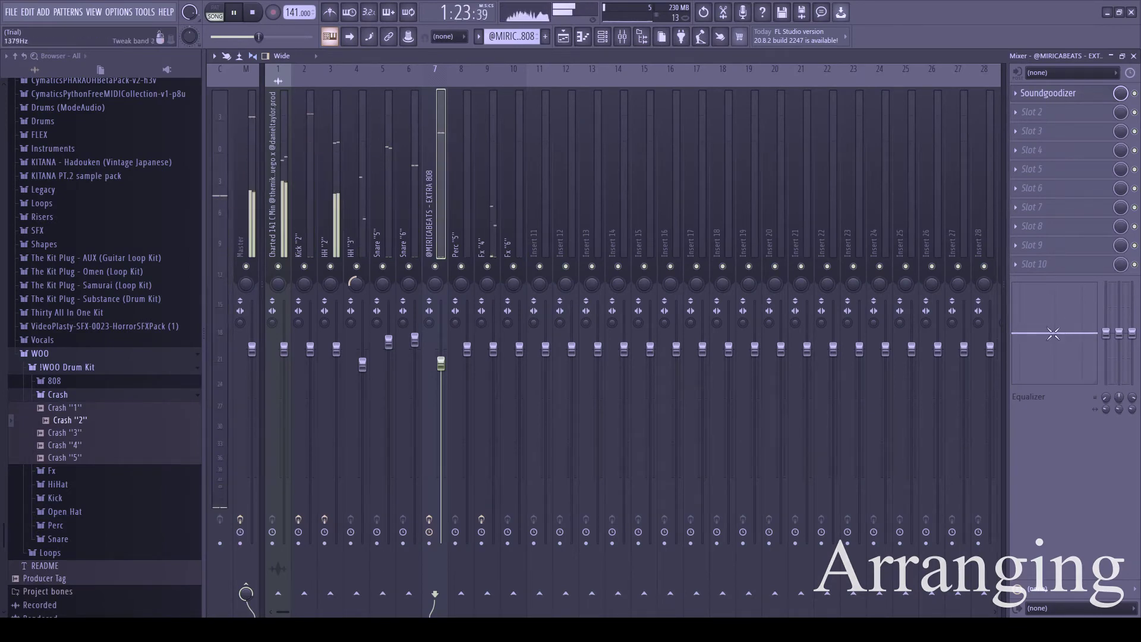
left_click_drag(1119, 409, 1119, 413)
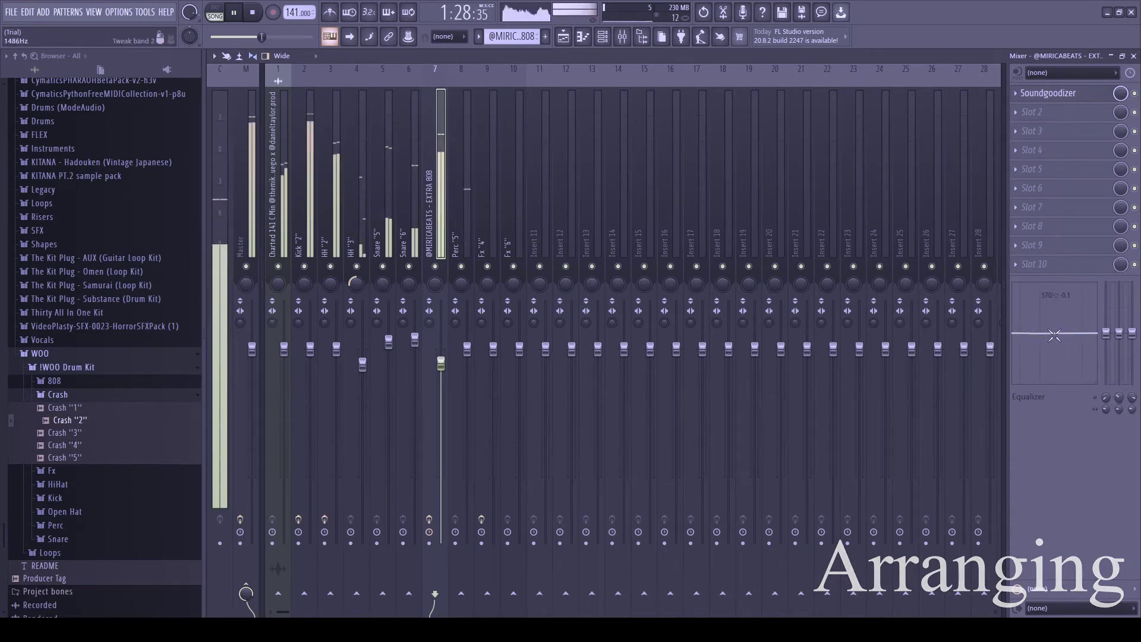
key("F9")
scroll(748, 83, "up", 3)
left_click(622, 36)
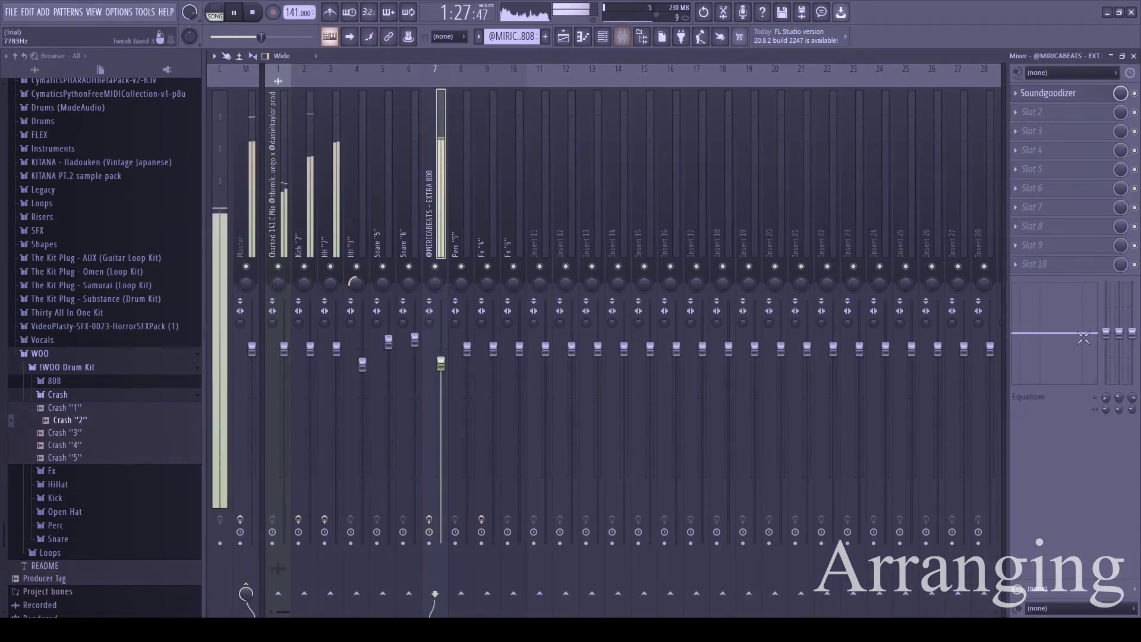
key("F9")
key("space")
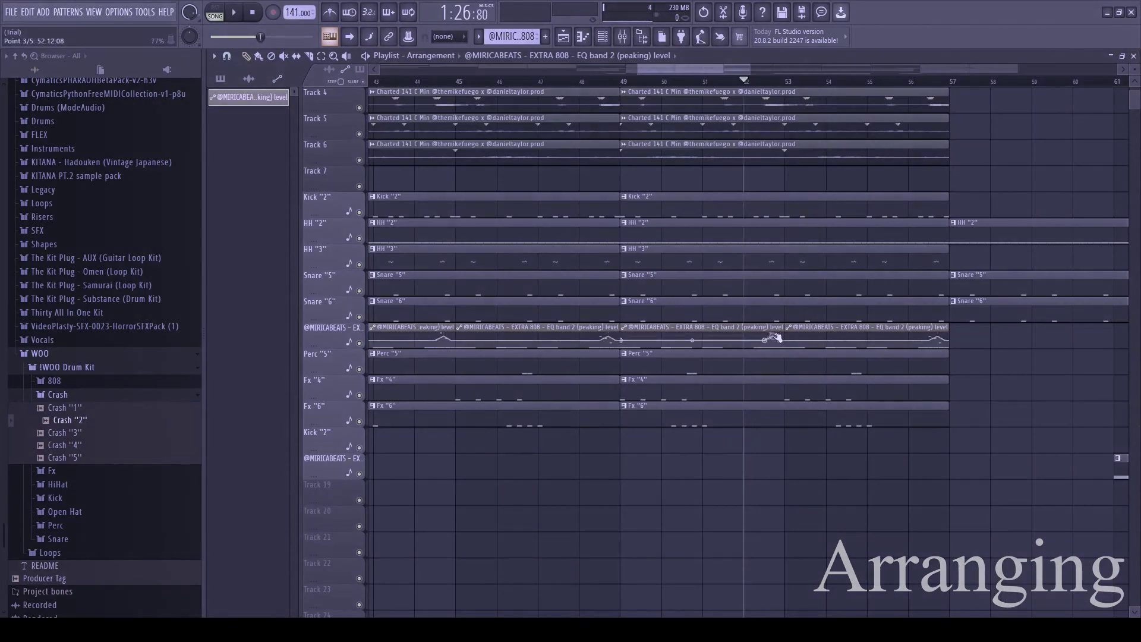
key("space")
- Inspect the gain of the Fruity Limiter on the Master track
key("F9")
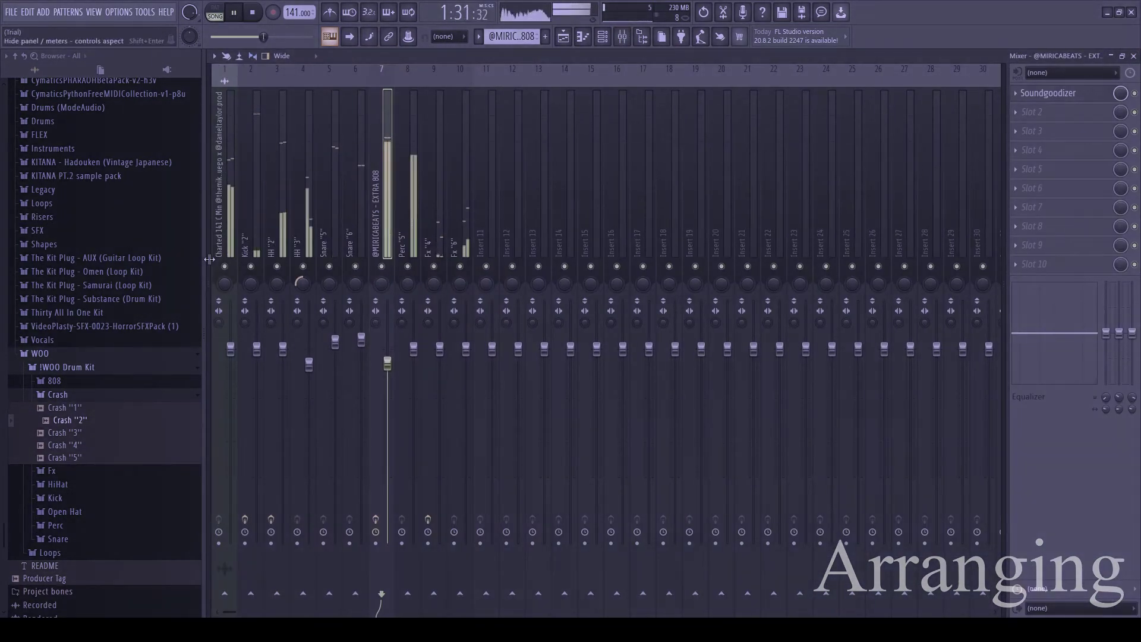
left_click(210, 259)
left_click(246, 259)
left_click(1045, 265)
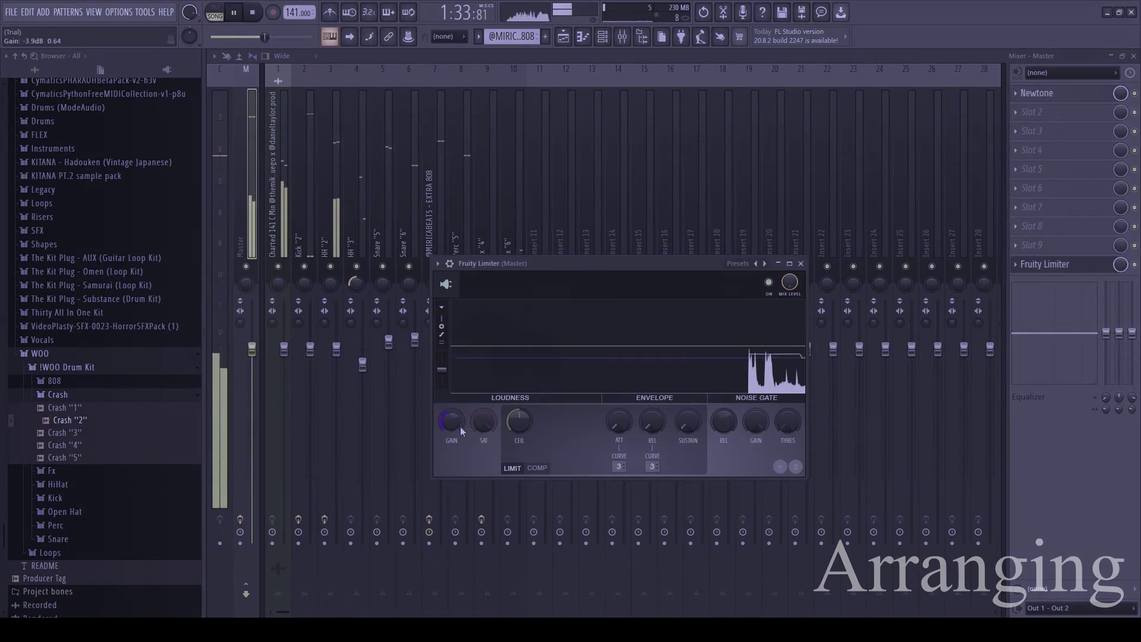
left_click(801, 264)
key("F9")
- Duplicate all clips between bars 81 and 105 to bar 105
key("space")
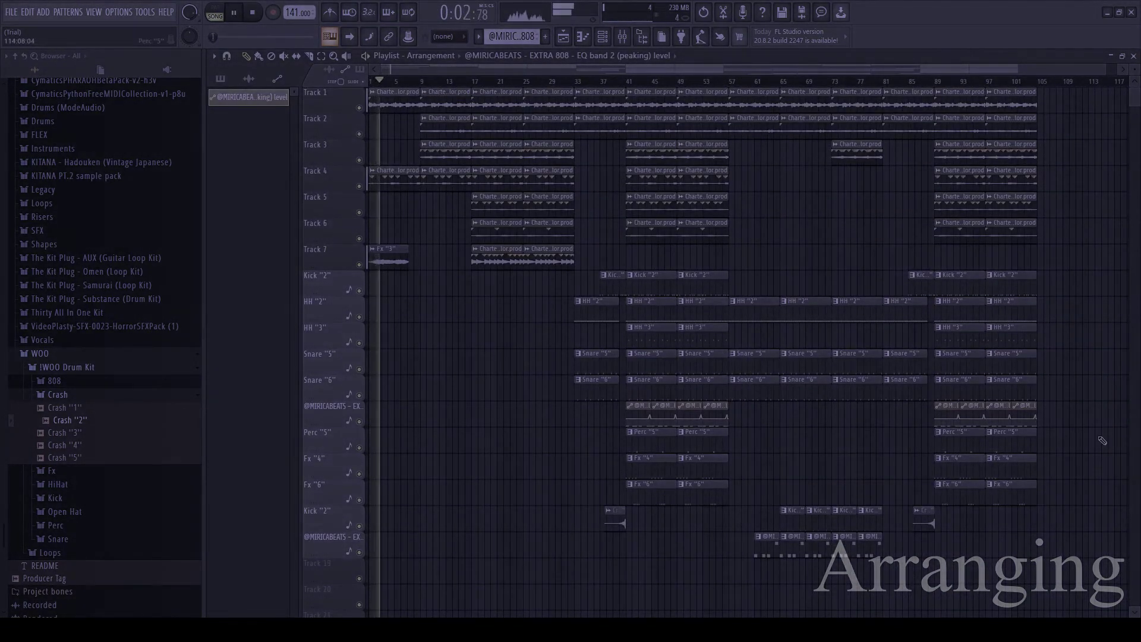
left_click_drag(1088, 538, 900, 101)
key("ctrl+b")
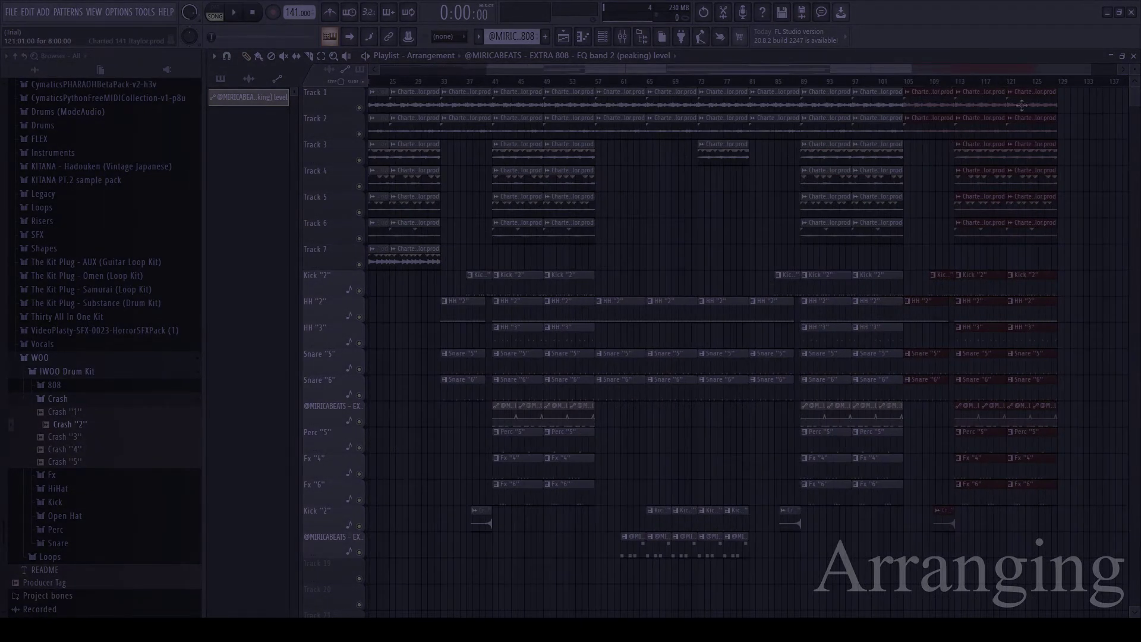
left_click(1040, 467)
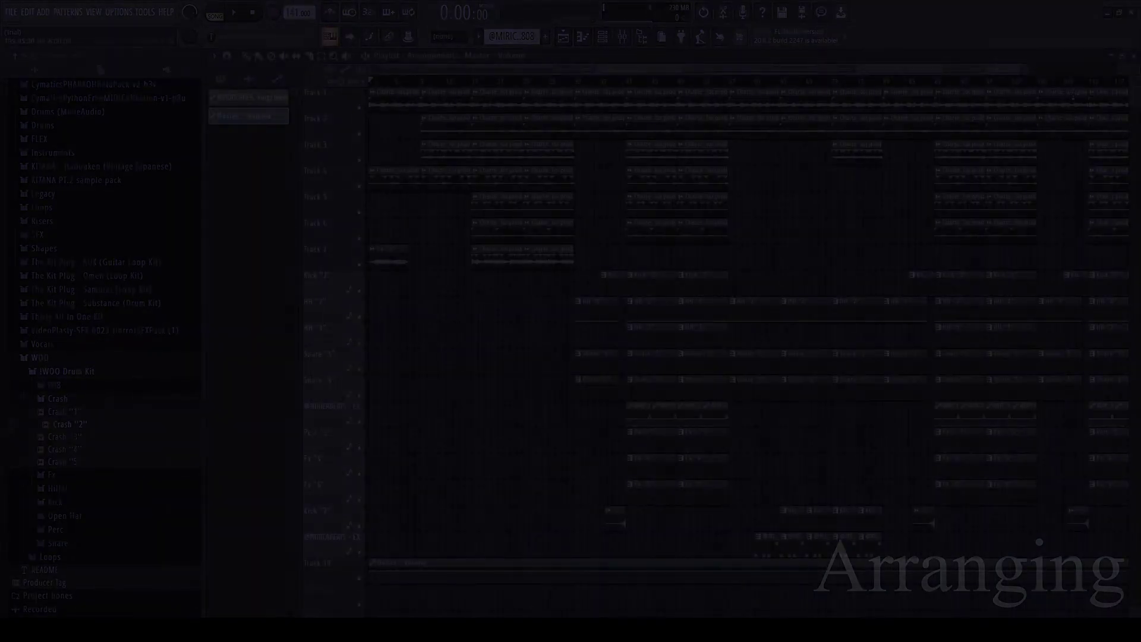
- Fit the whole arrangement in view and play the song from the start
scroll(1073, 96, "down", 1)
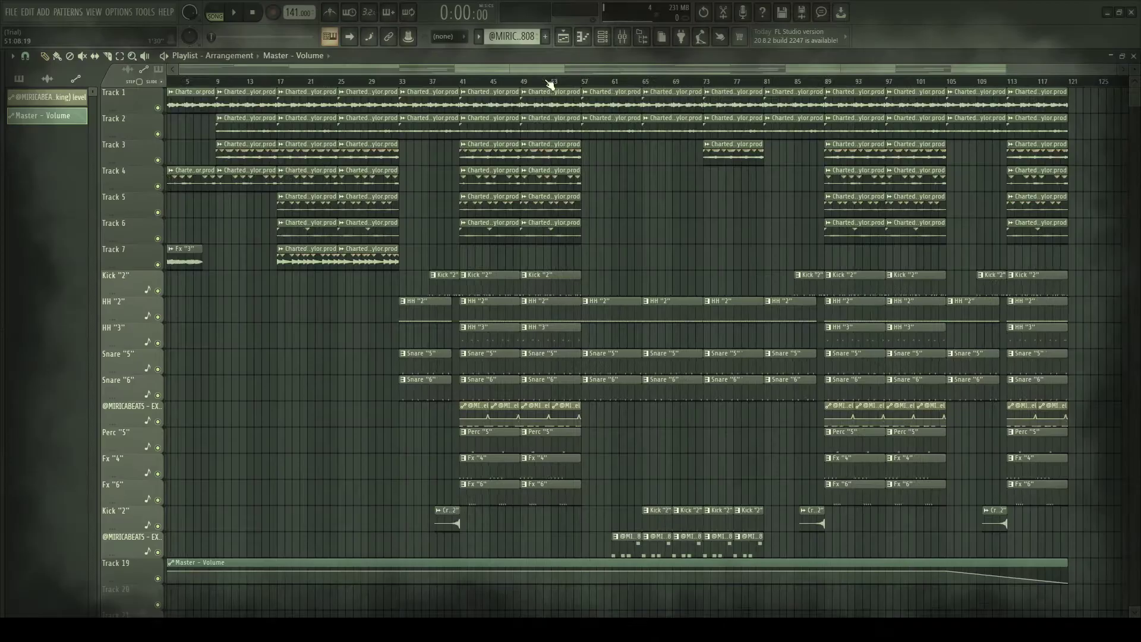
scroll(482, 74, "up", 2)
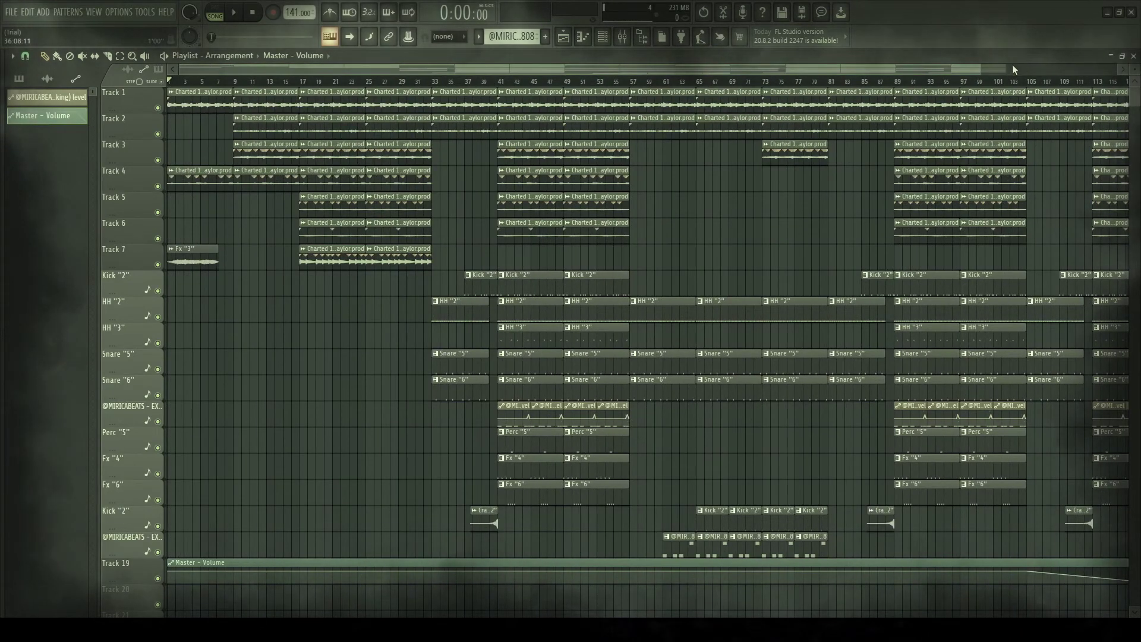
left_click_drag(980, 72, 1009, 72)
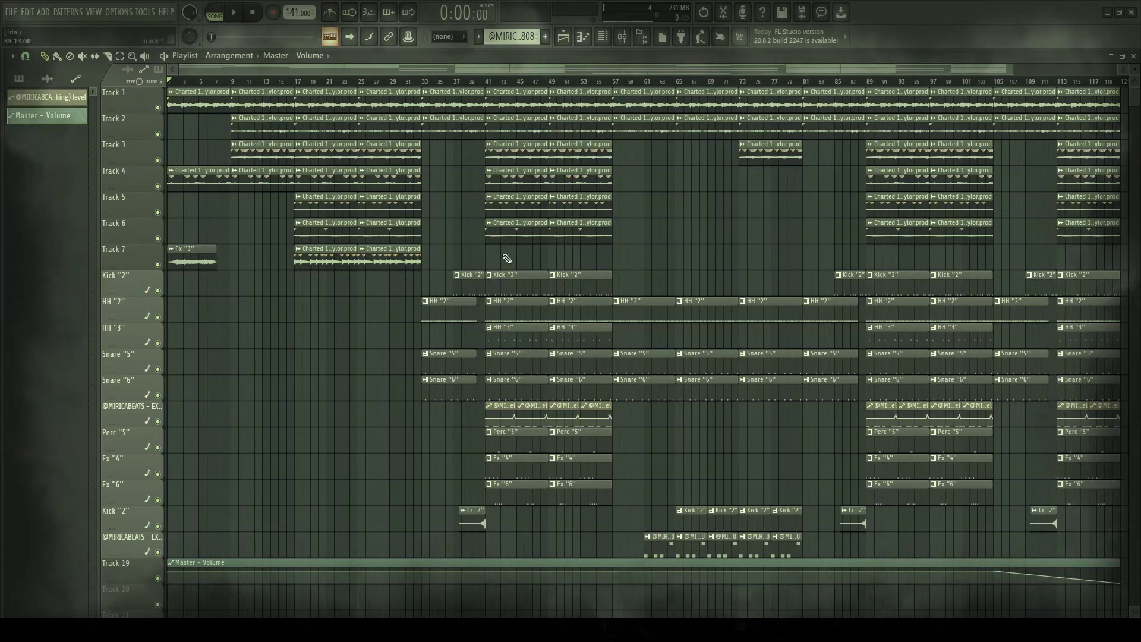
key("space")
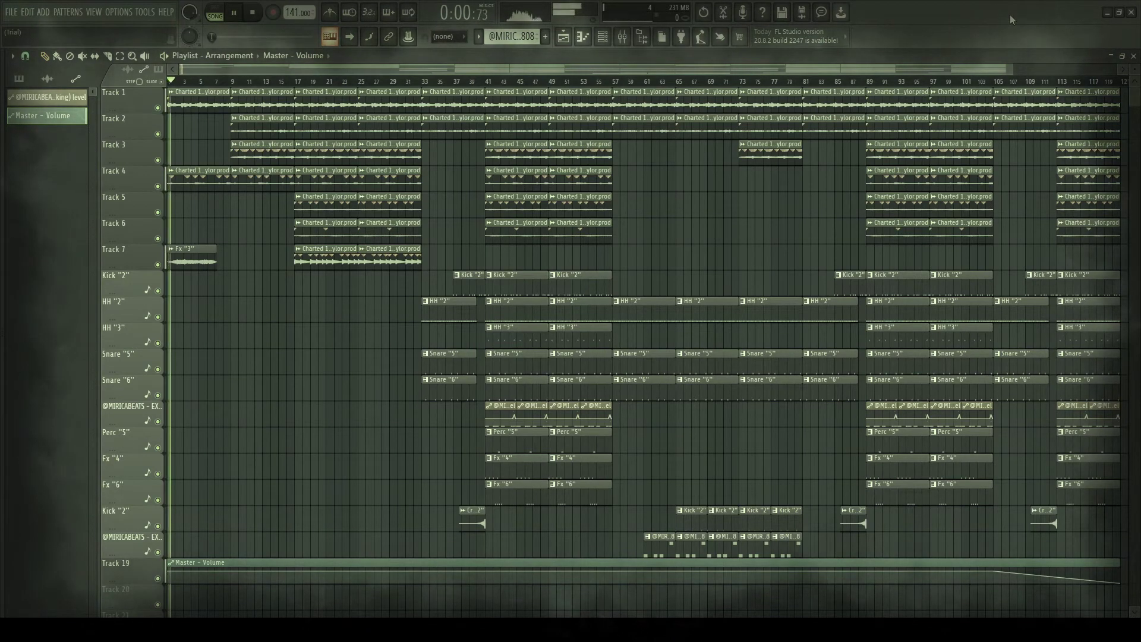